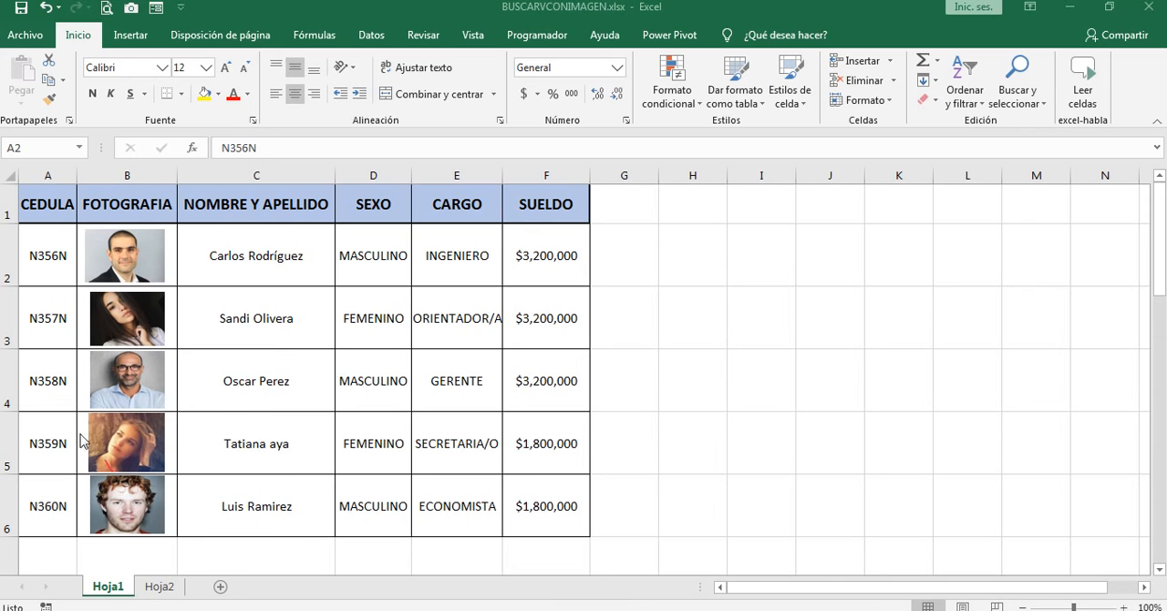
# Step: Look up the second Hoja1 record by setting the CEDULA in C3 of the Hoja2 search form to that record's ID
pyautogui.click(163, 592)
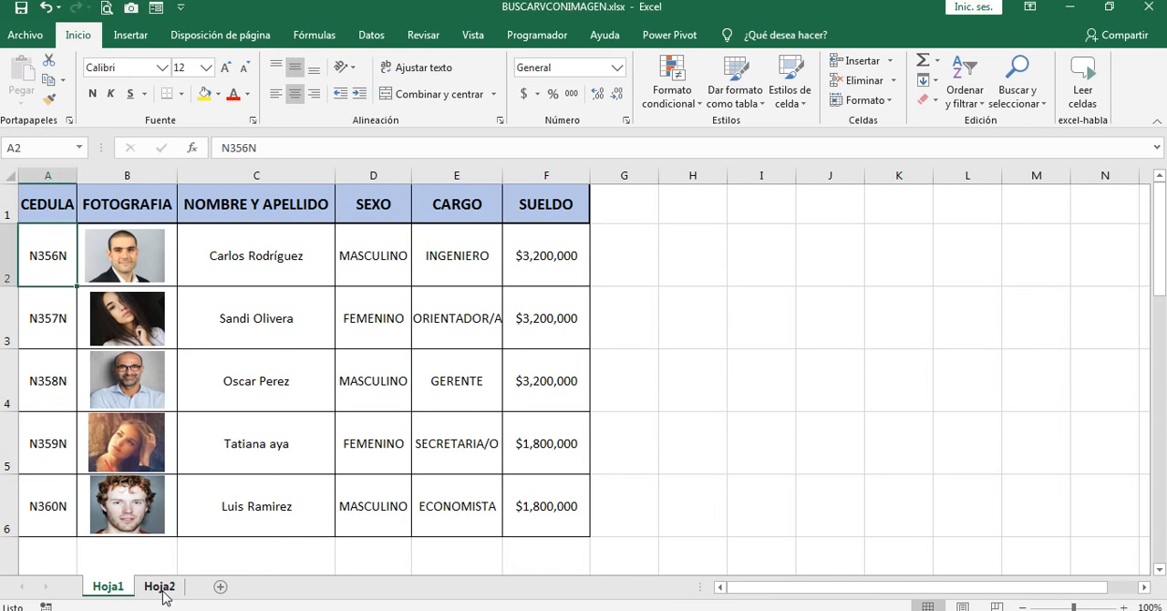
pyautogui.click(164, 589)
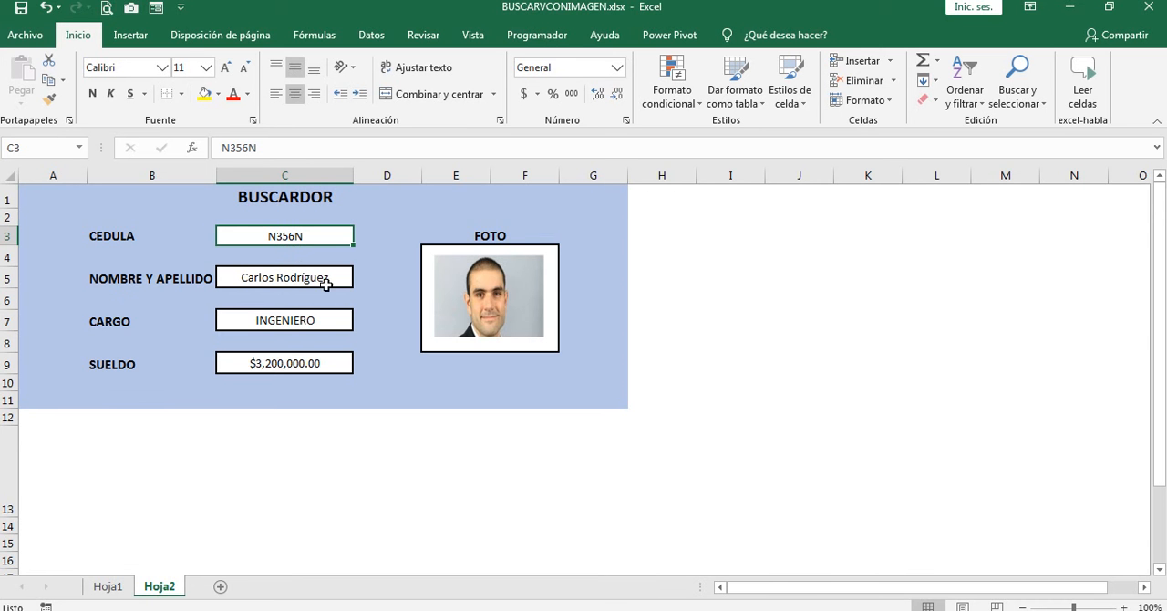
pyautogui.click(109, 588)
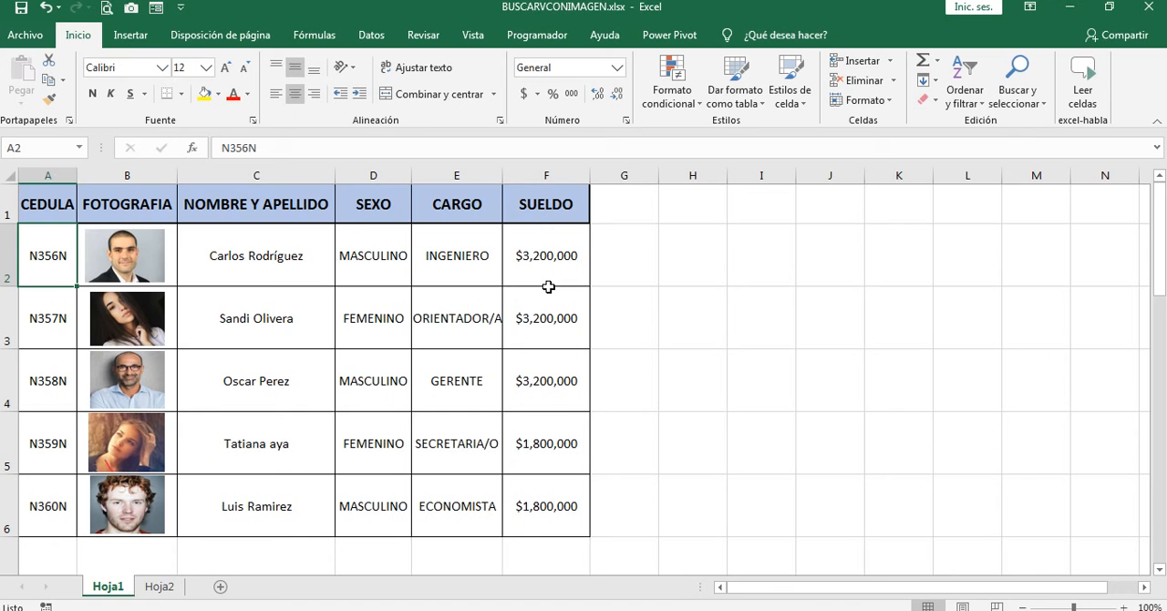
pyautogui.click(166, 587)
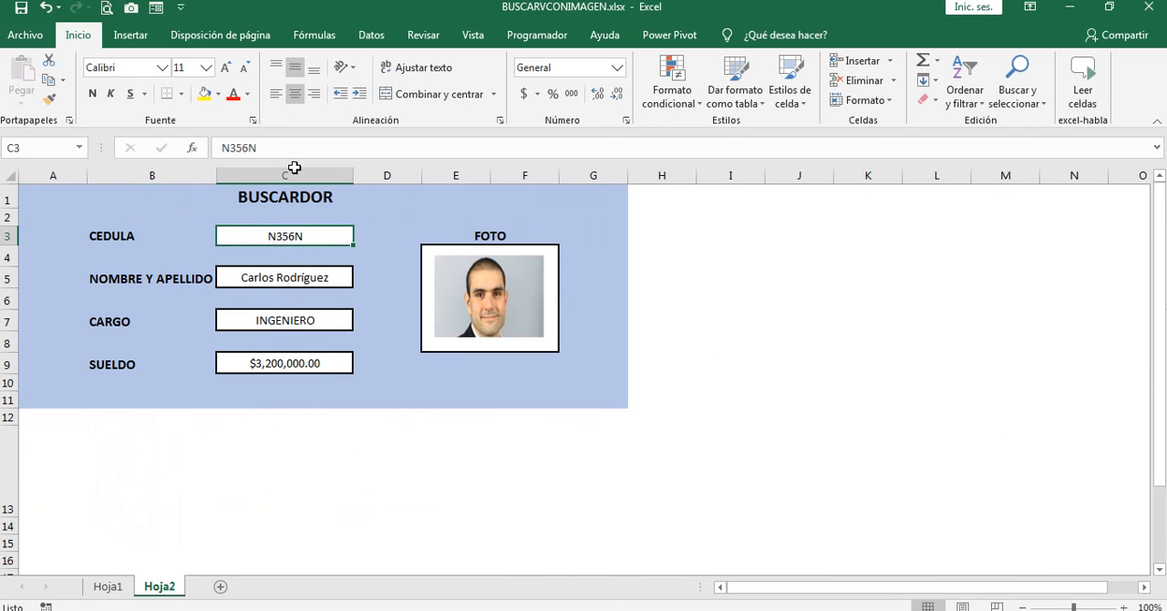
pyautogui.doubleClick(247, 147)
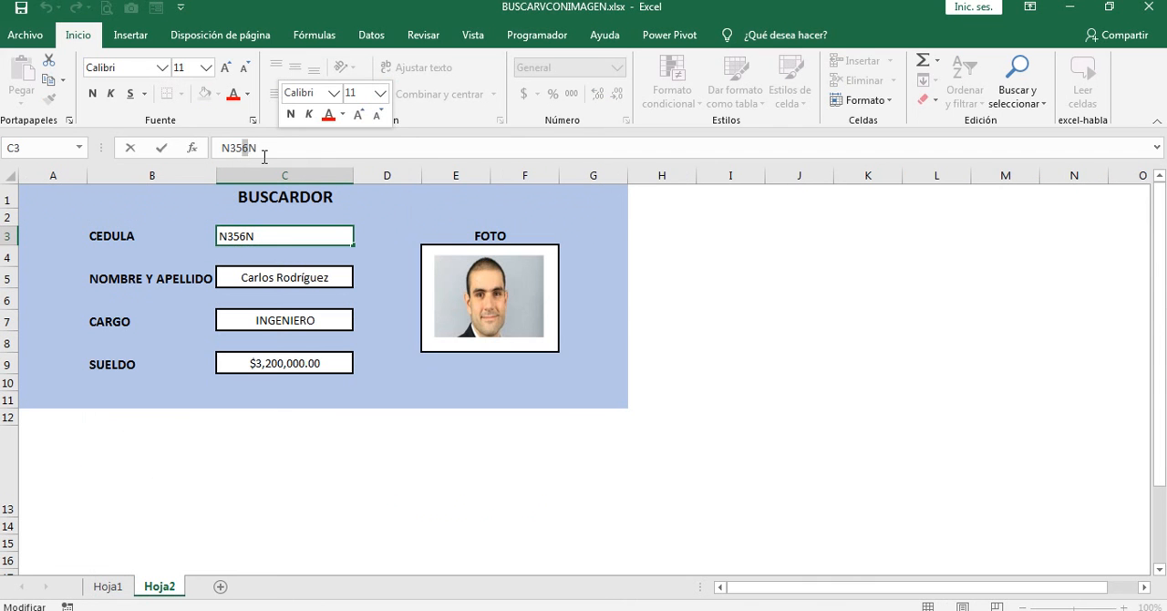
pyautogui.press('BackSpace')
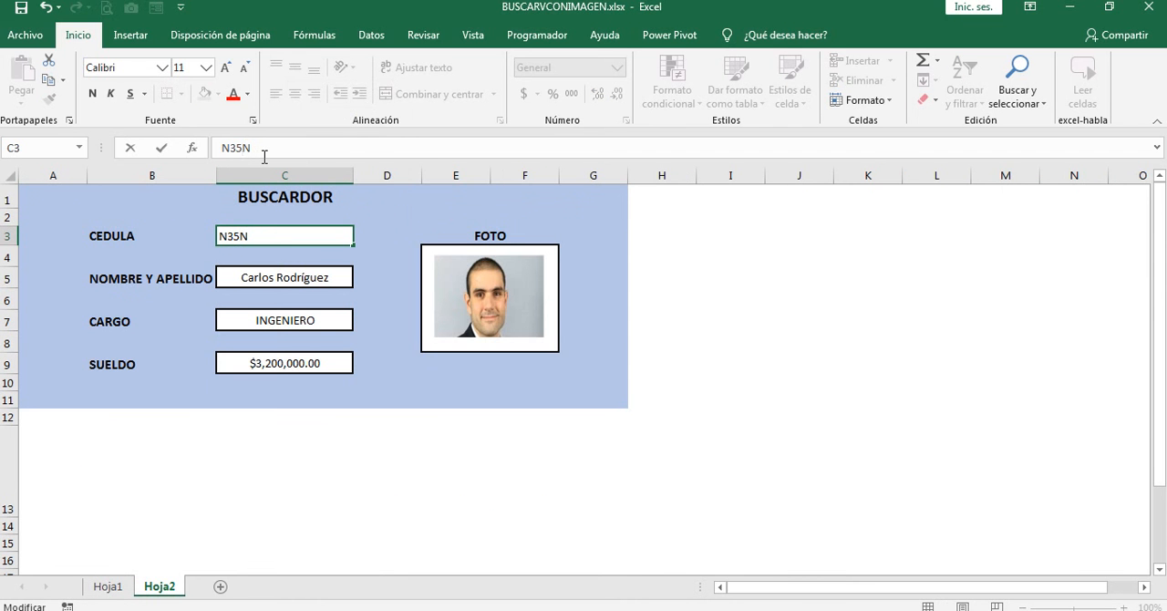
pyautogui.write('7')
pyautogui.press('Return')
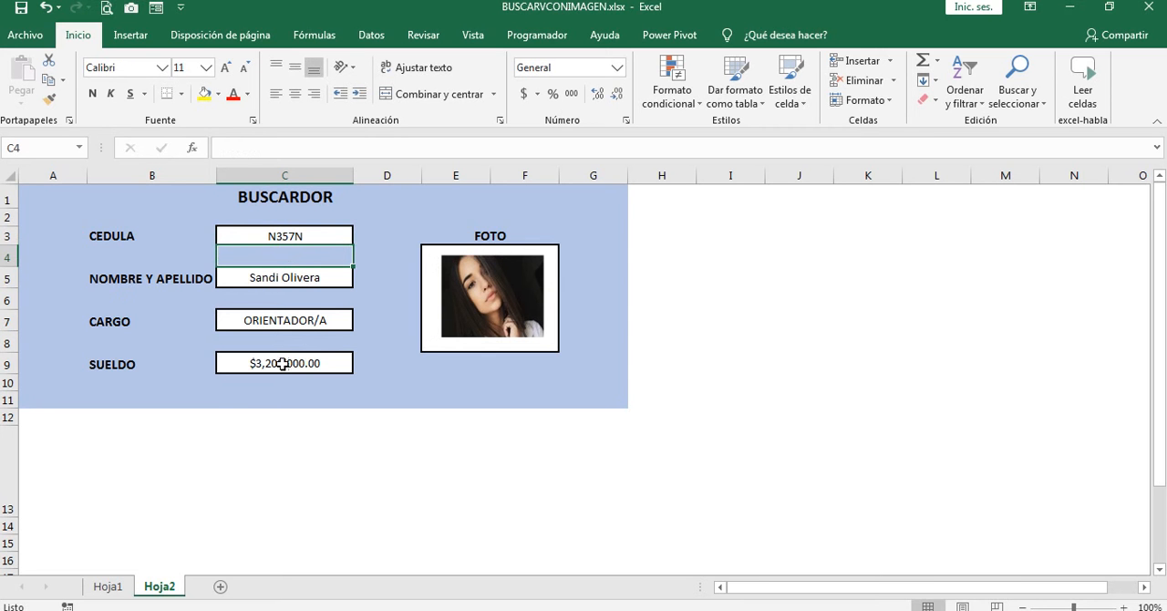
# Step: Change the CEDULA in C3 of the search form to the ID of the third record in Hoja1
pyautogui.click(286, 234)
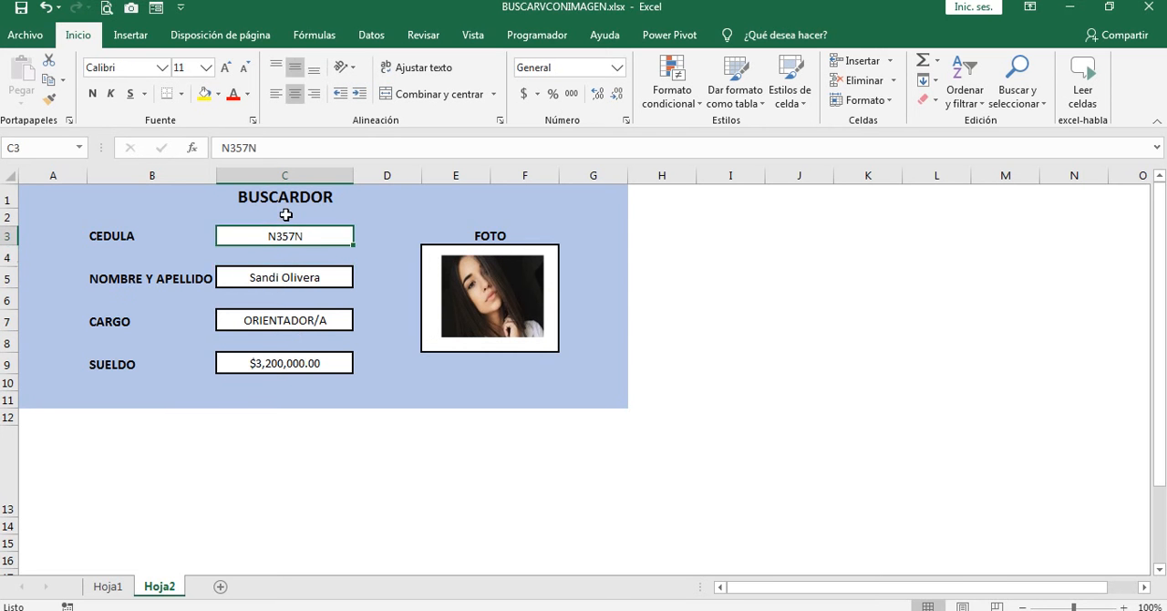
pyautogui.click(252, 147)
pyautogui.press('BackSpace')
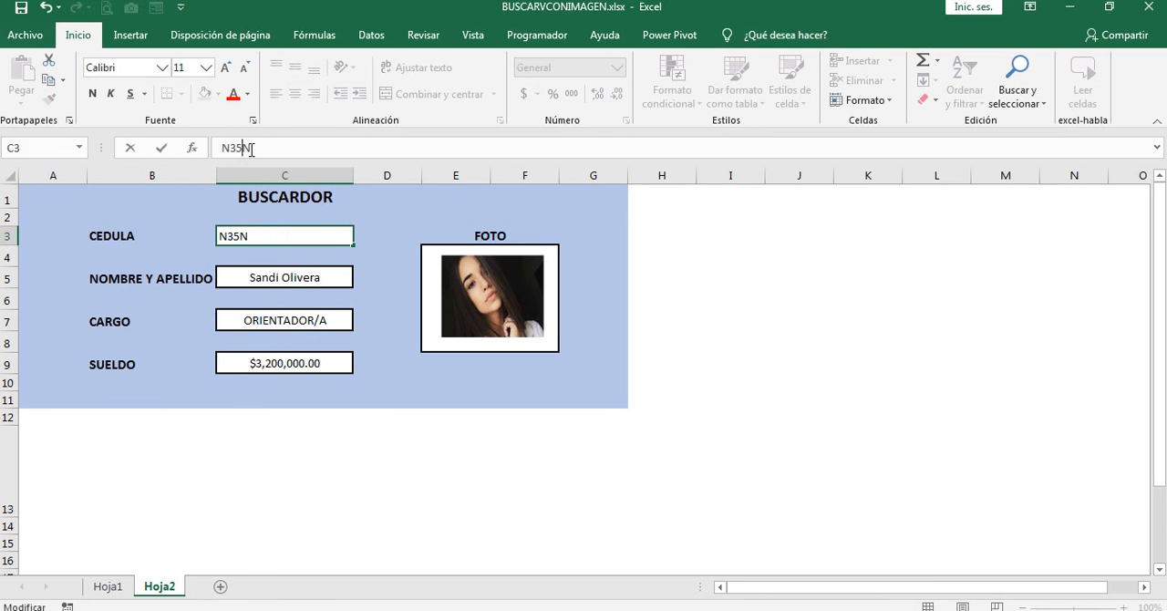
pyautogui.write('8')
pyautogui.press('Return')
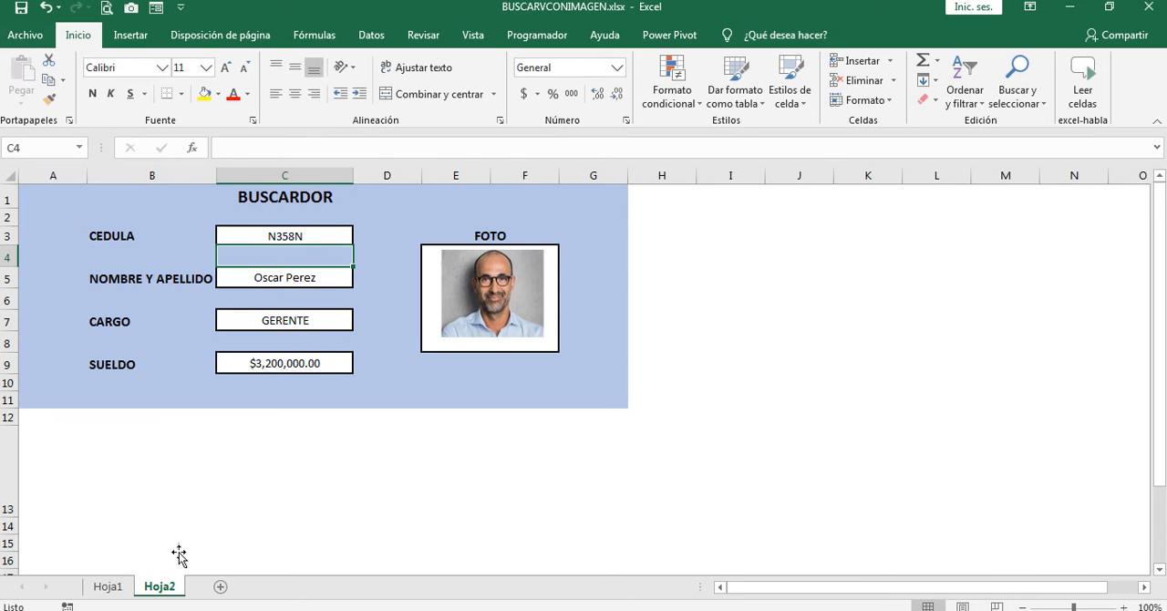
# Step: Return to the Hoja1 data table and switch to the BUSCARVCONIMAGENPRUEBA.xlsx workbook
pyautogui.click(107, 586)
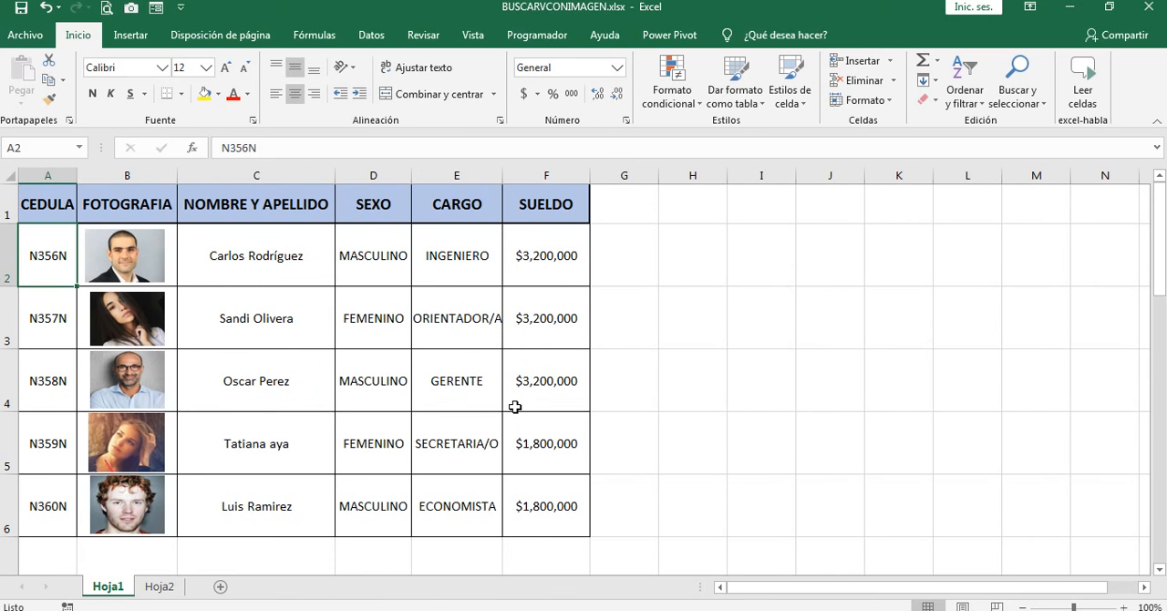
pyautogui.moveTo(285, 610)
pyautogui.click(401, 497)
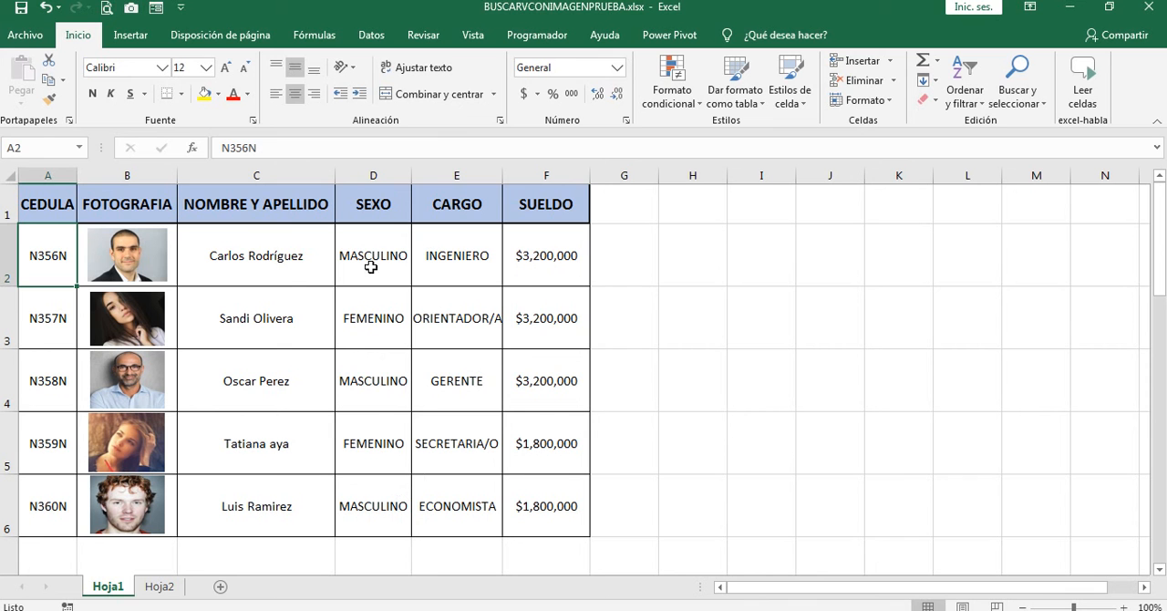
# Step: Examine the first record's photo and the illustration options available for inserting pictures
pyautogui.click(135, 260)
pyautogui.moveTo(138, 260)
pyautogui.mouseDown()
pyautogui.moveTo(638, 275)
pyautogui.moveTo(138, 261)
pyautogui.mouseUp()
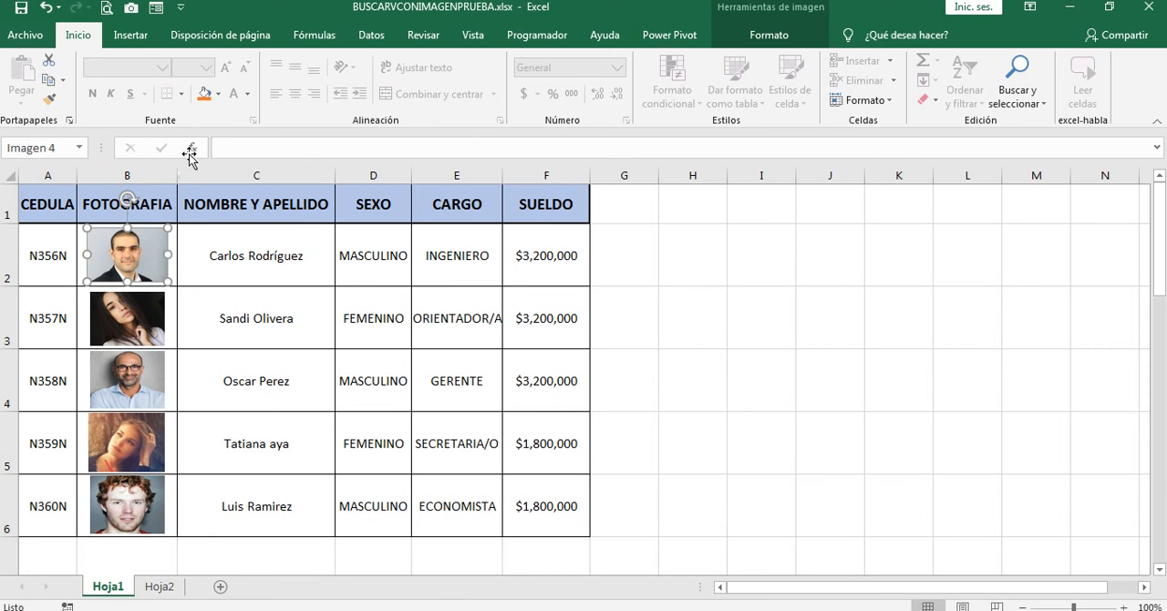
pyautogui.click(131, 37)
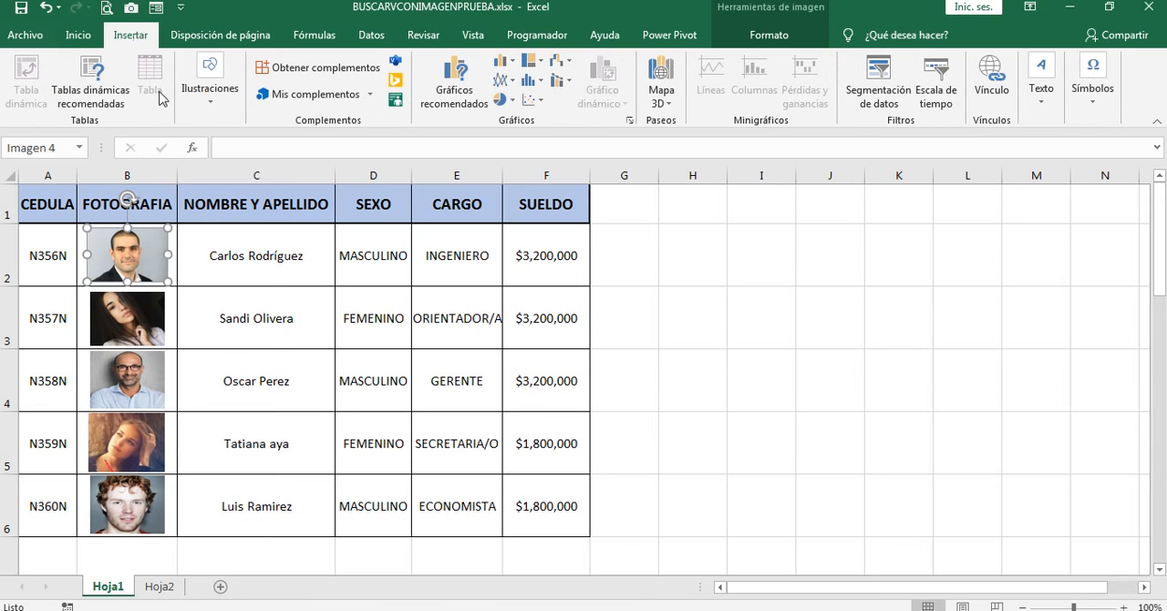
pyautogui.click(217, 108)
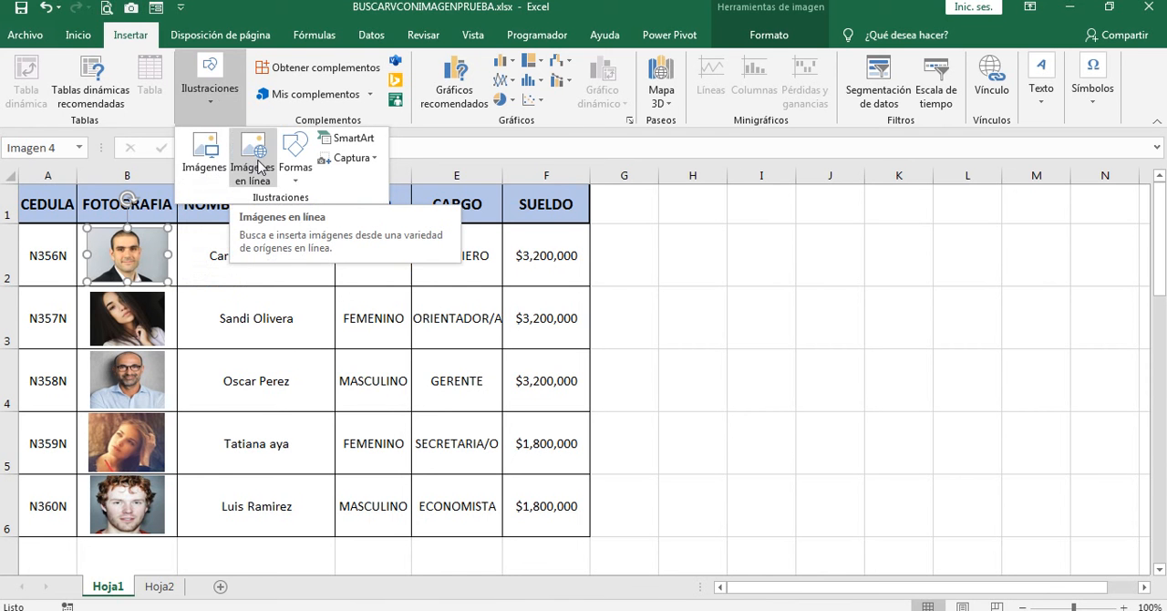
pyautogui.click(628, 262)
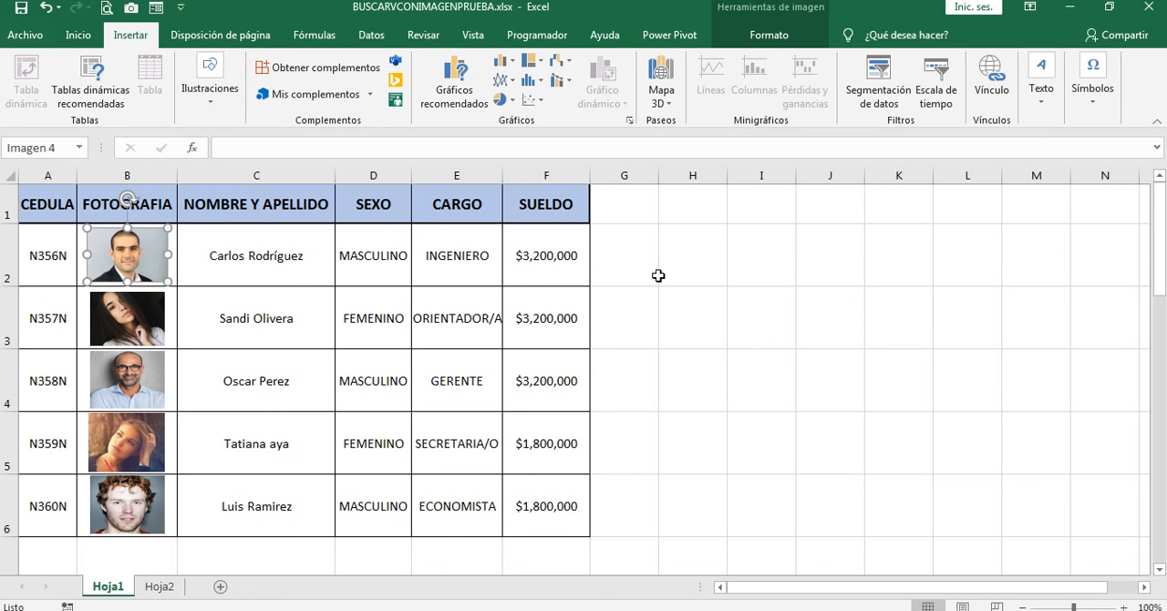
pyautogui.click(628, 258)
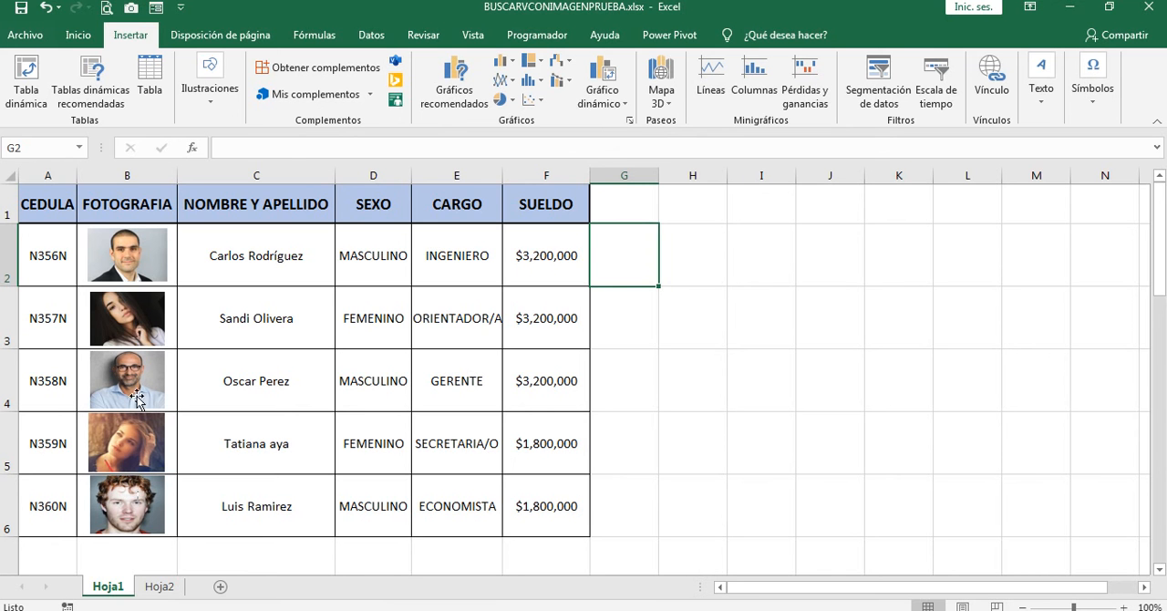
# Step: Create defined names from the selection A2:B6 using the values in the left column
pyautogui.click(51, 258)
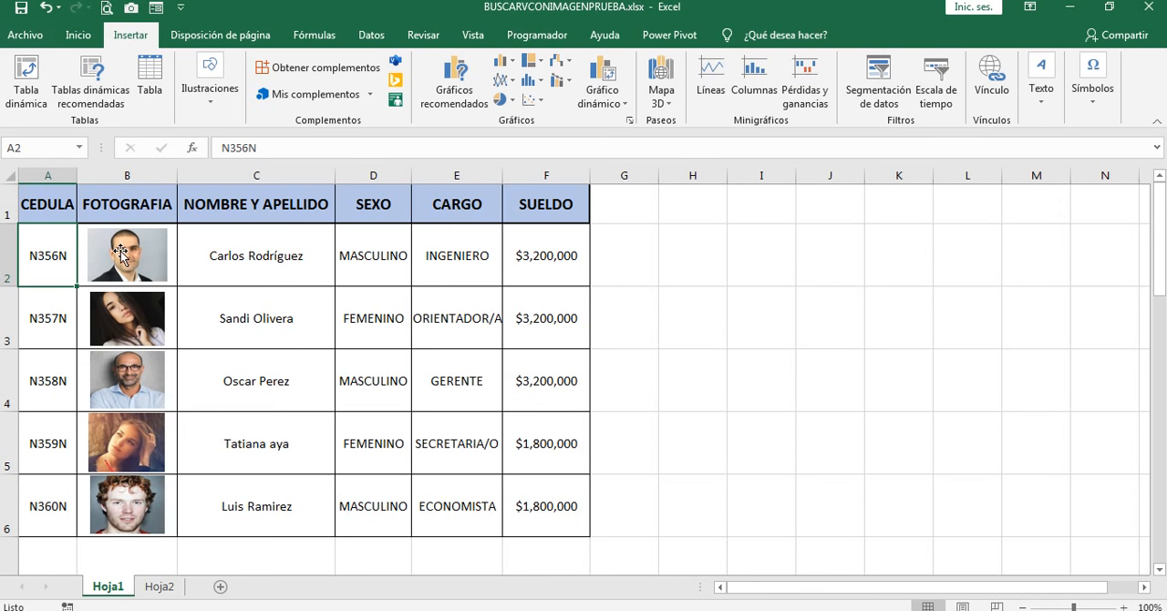
pyautogui.moveTo(51, 258); pyautogui.dragTo(124, 507)
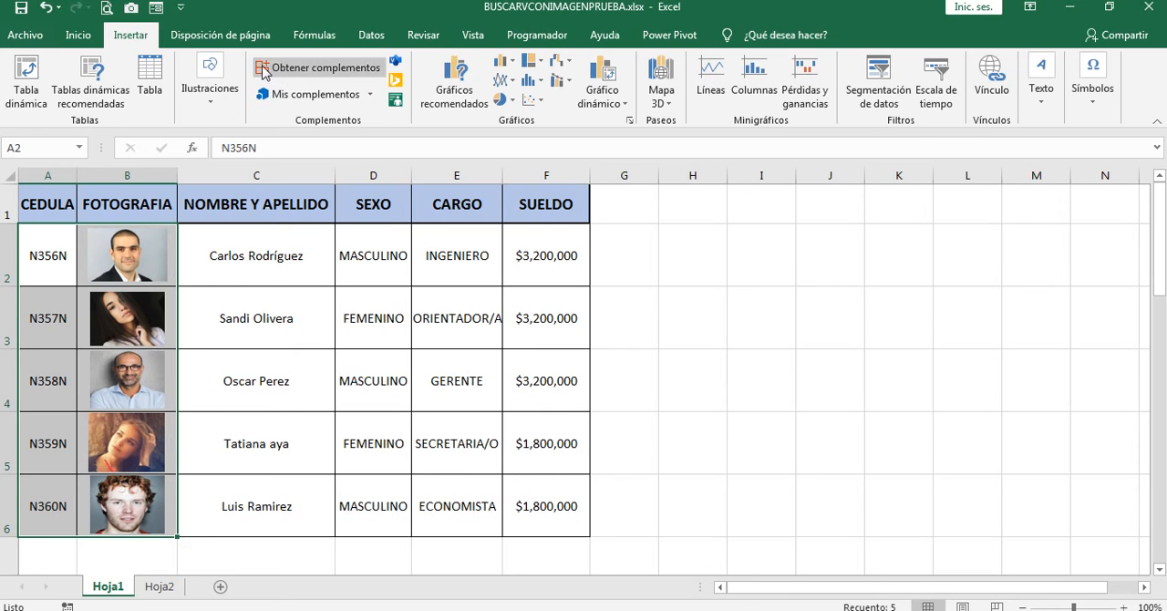
pyautogui.click(326, 37)
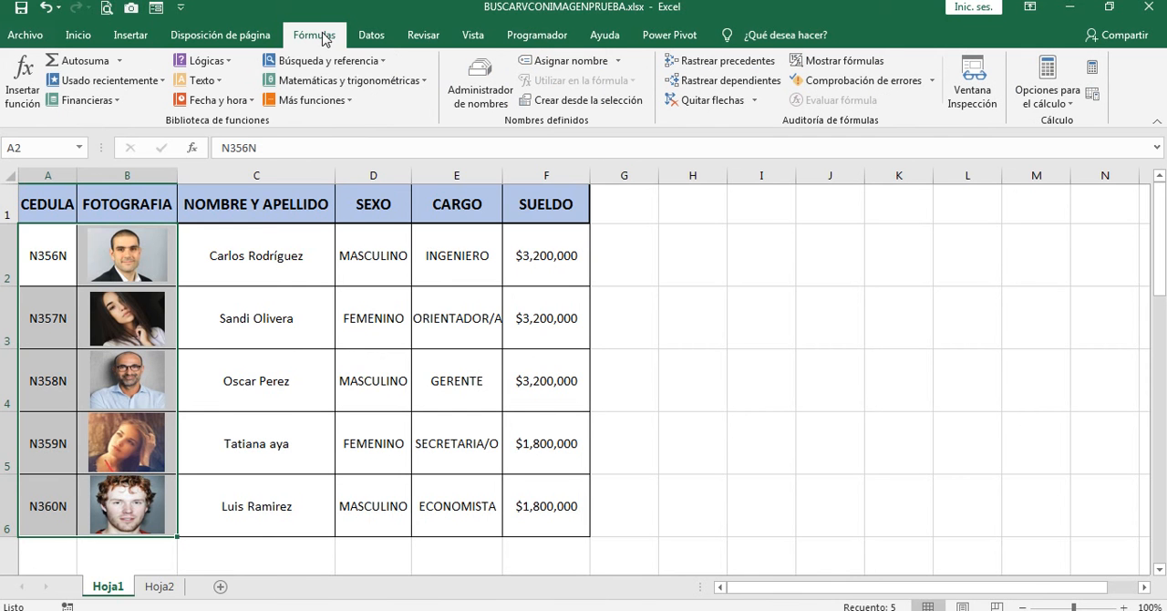
pyautogui.click(591, 100)
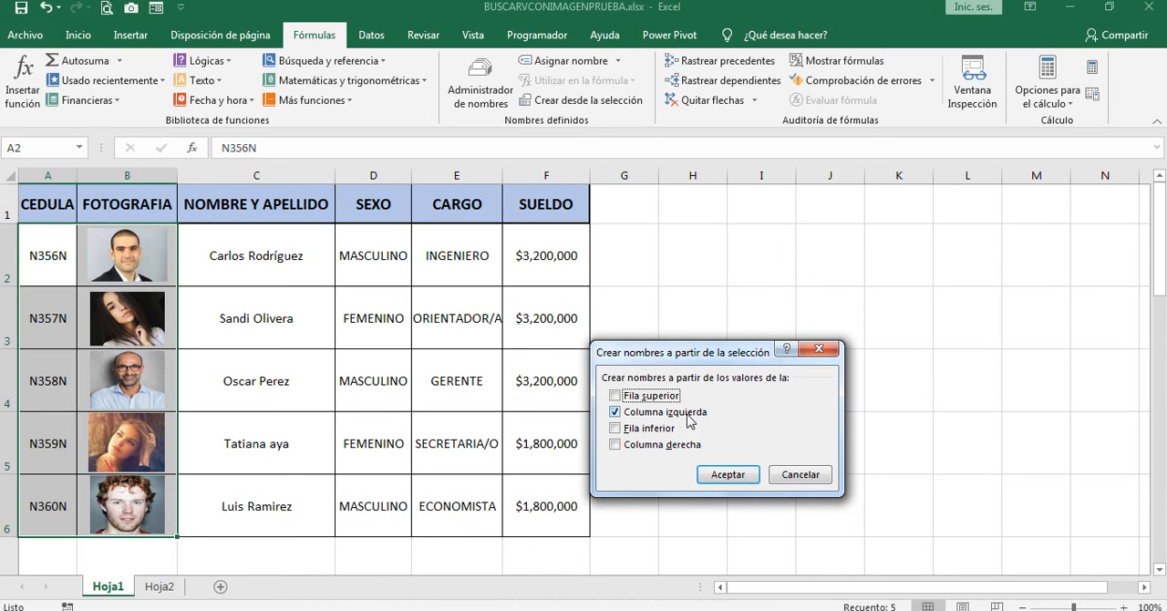
pyautogui.click(728, 475)
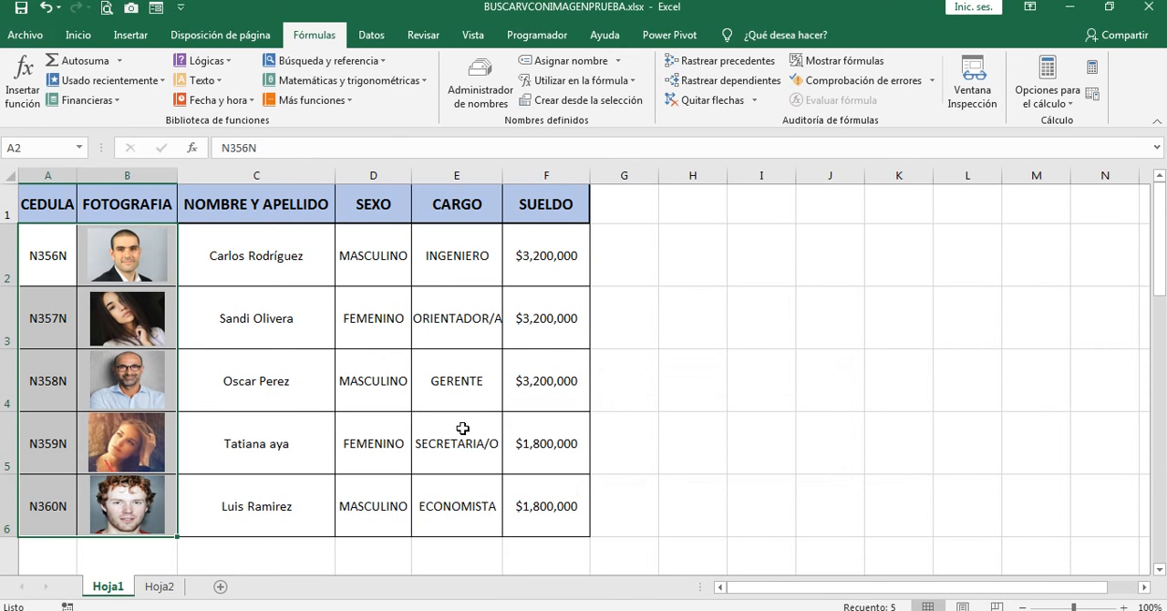
pyautogui.click(616, 324)
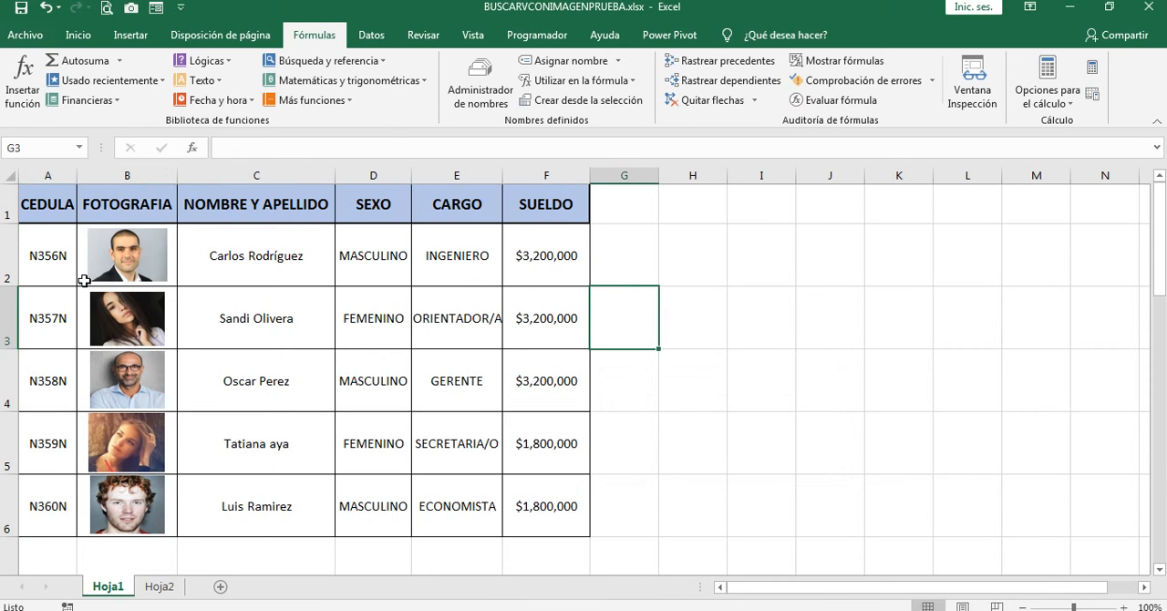
# Step: Check the defined names of the photo cells in B2:B6 and compare them with the names of the picture objects
pyautogui.click(41, 268)
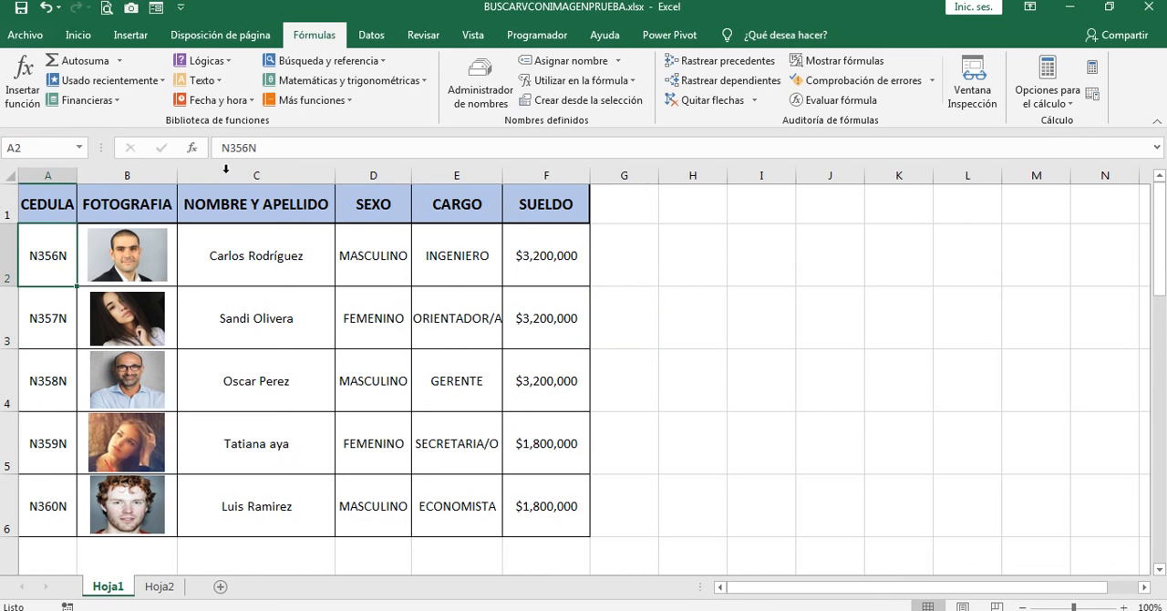
pyautogui.click(175, 256)
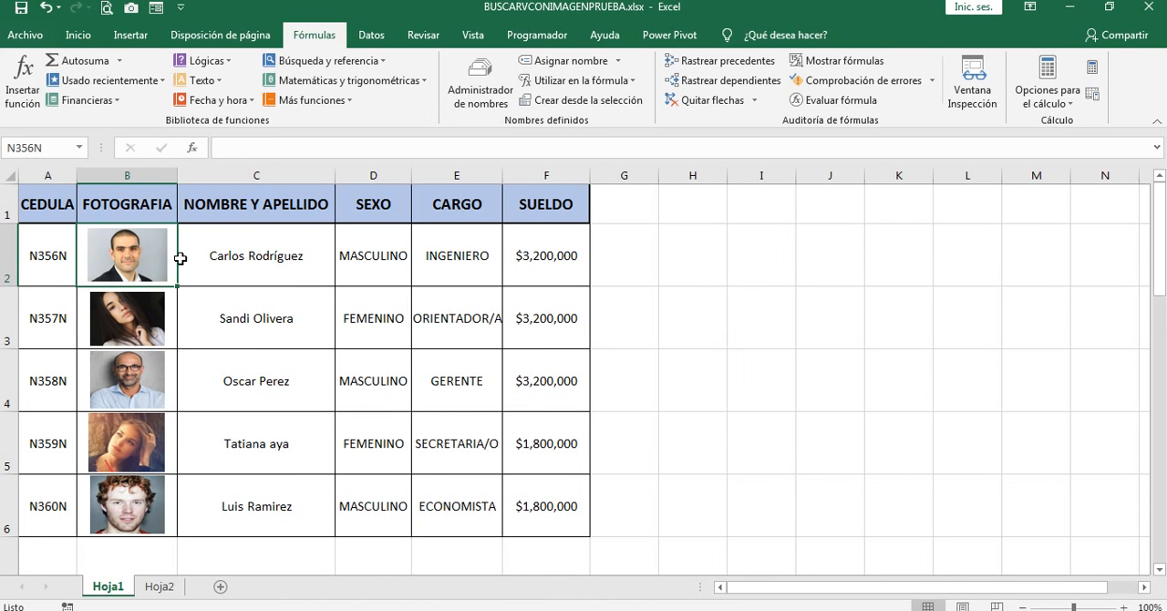
pyautogui.press('Down')
pyautogui.press('Down')
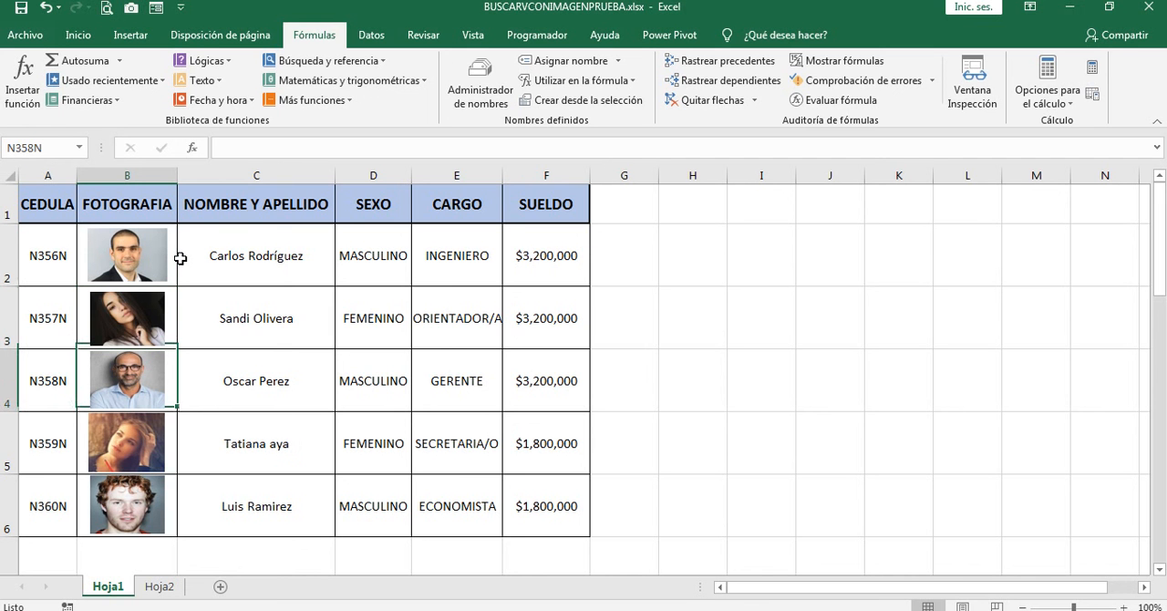
pyautogui.press('Down')
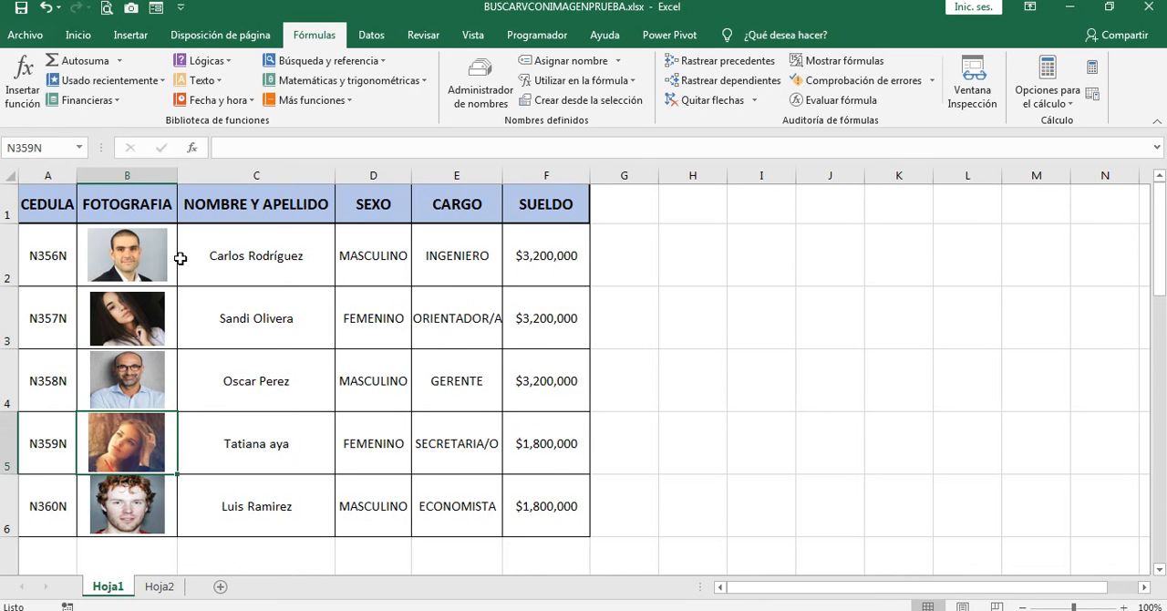
pyautogui.press('Down')
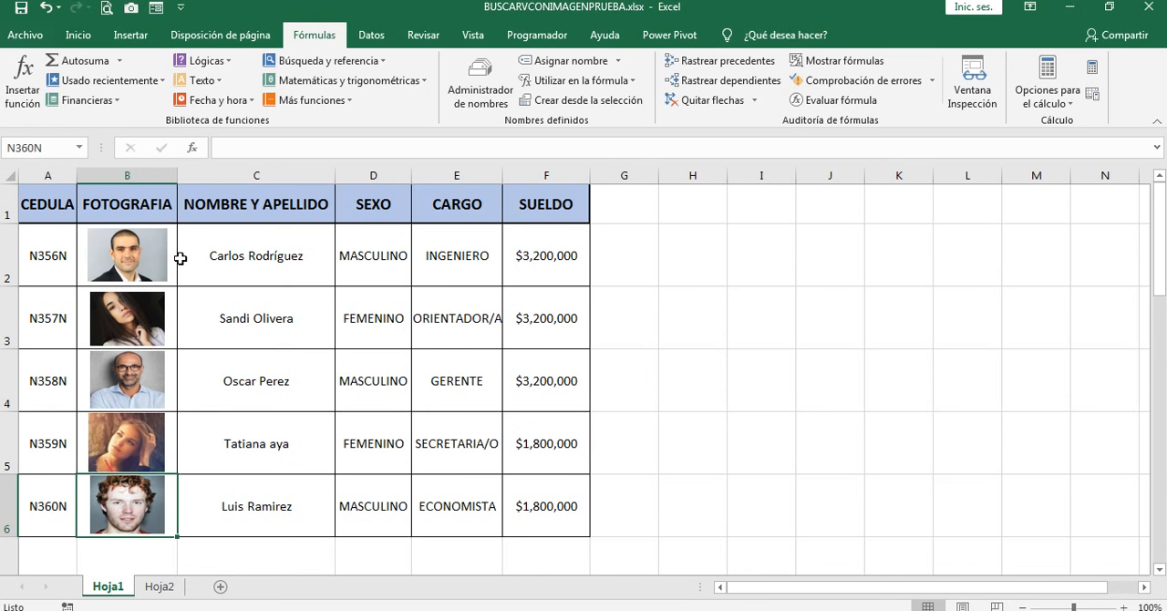
pyautogui.click(127, 501)
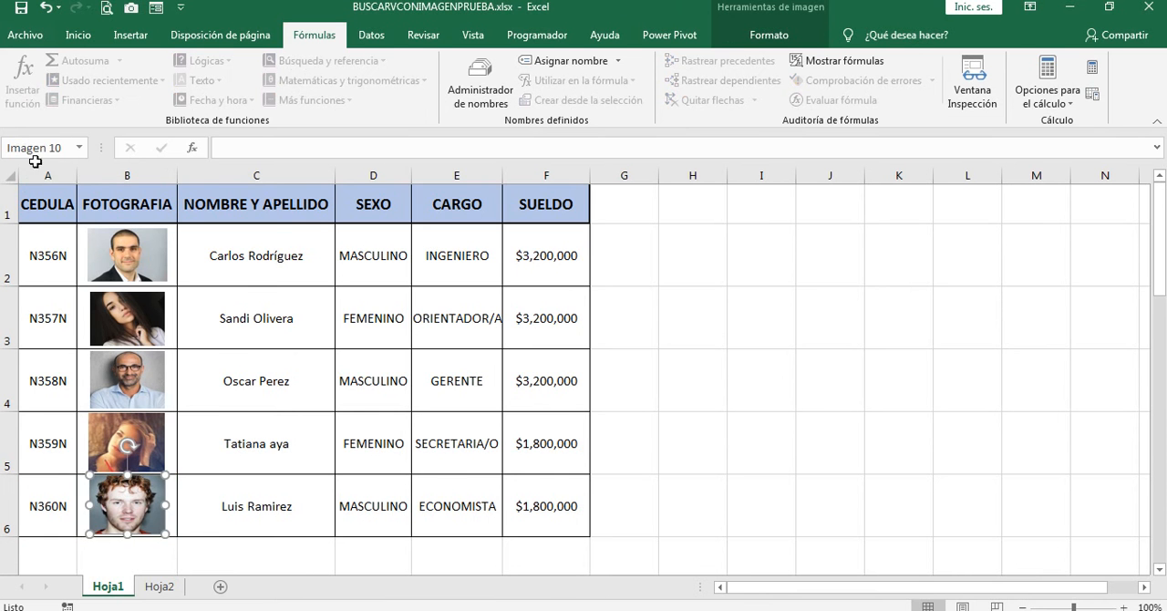
pyautogui.click(136, 248)
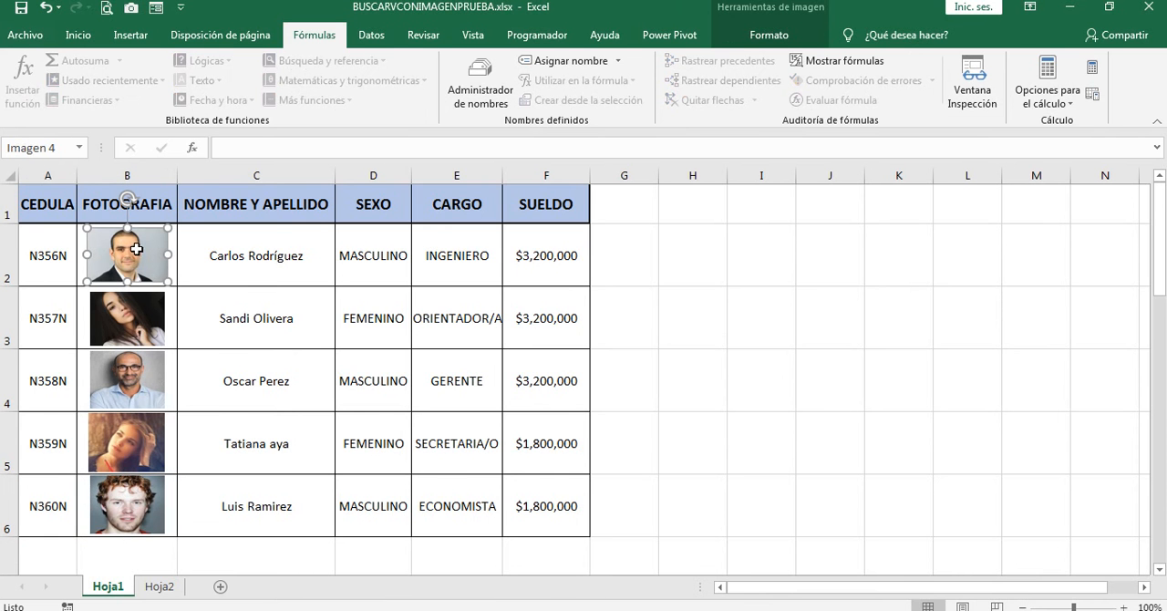
pyautogui.click(189, 266)
pyautogui.press('Left')
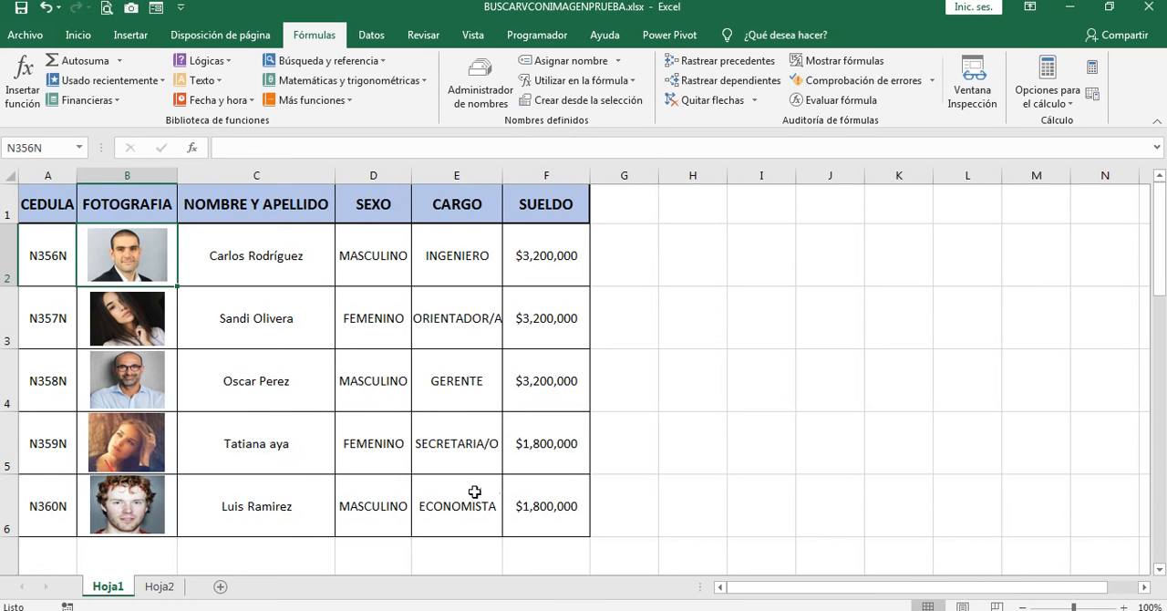
# Step: Enter the label CEDULA in cell J2 of Hoja2, beside the search form
pyautogui.click(160, 587)
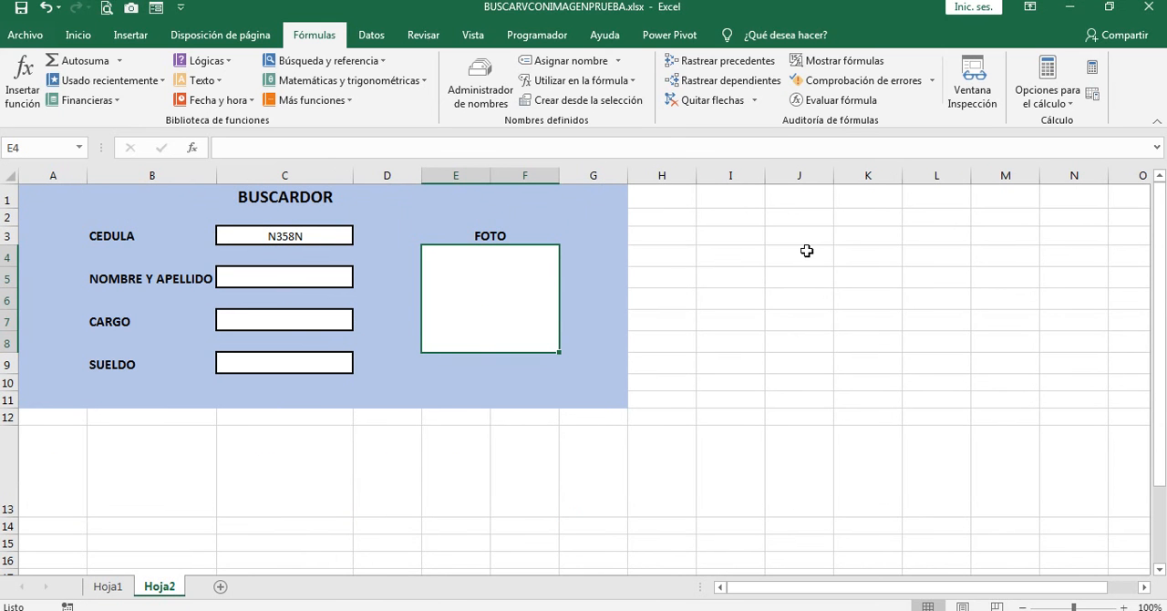
pyautogui.click(795, 218)
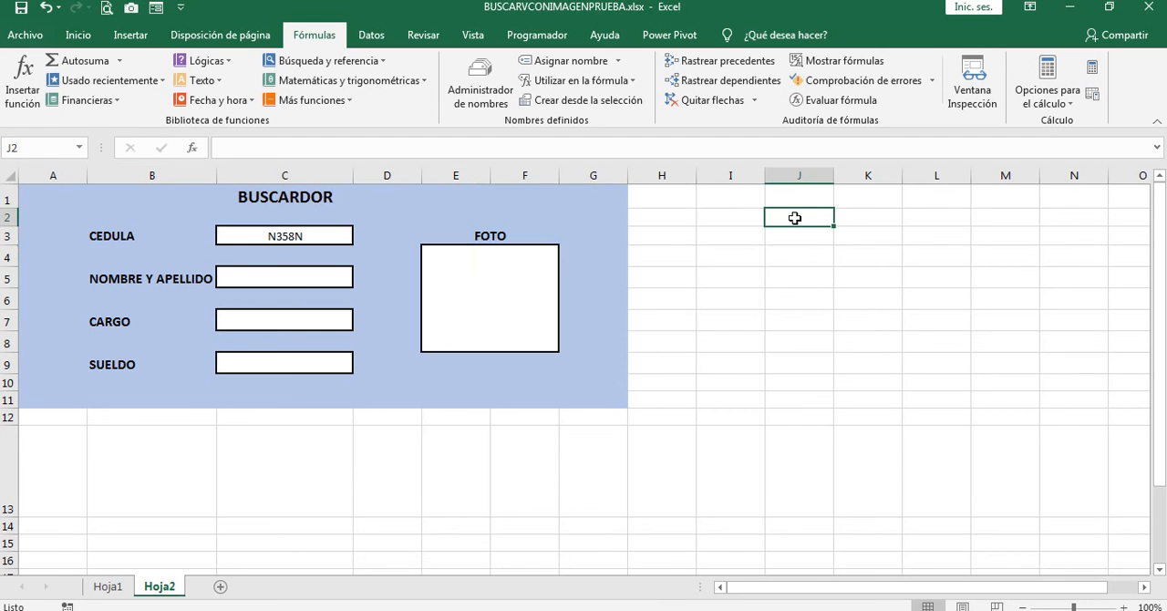
pyautogui.write('CEDUKLA')
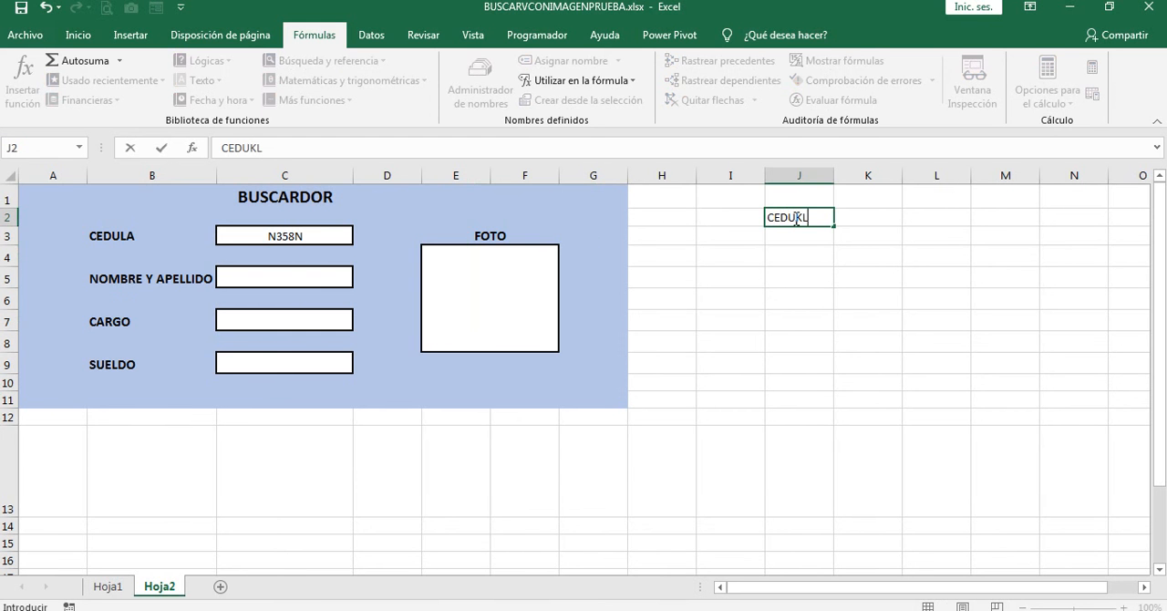
pyautogui.press('BackSpace')
pyautogui.press('BackSpace')
pyautogui.press('BackSpace')
pyautogui.write('LA')
pyautogui.click(883, 218)
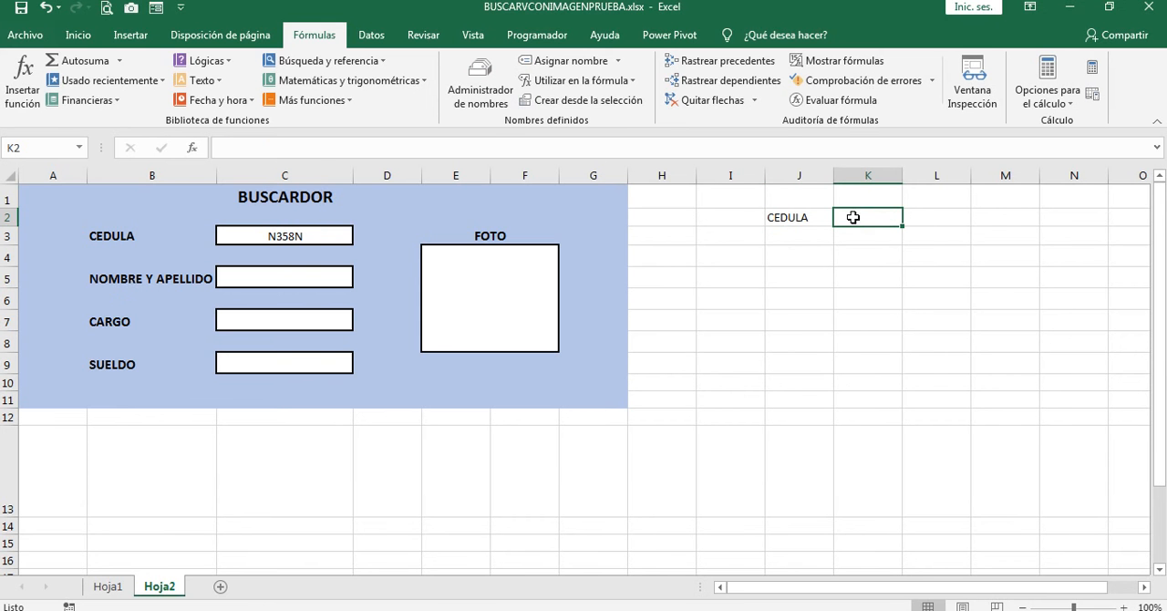
pyautogui.click(78, 36)
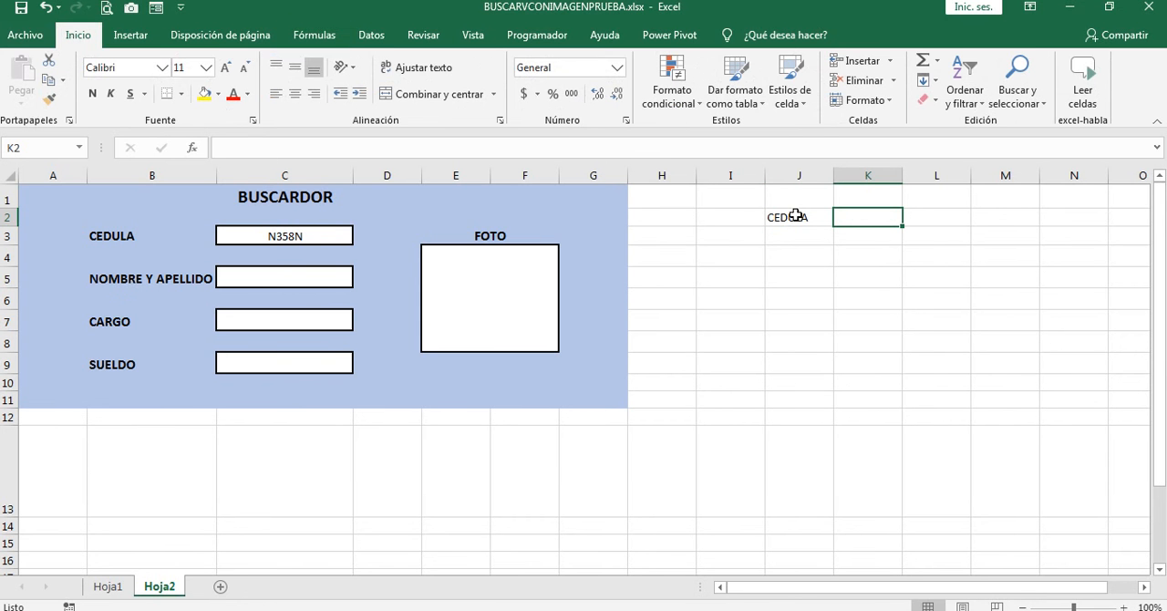
pyautogui.click(181, 94)
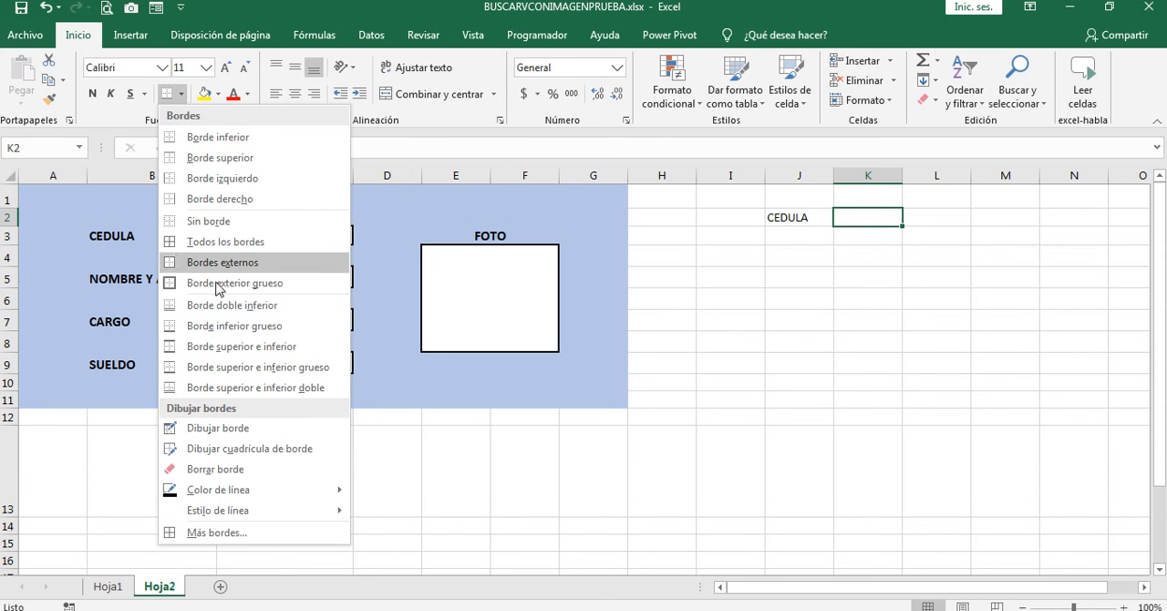
pyautogui.click(873, 310)
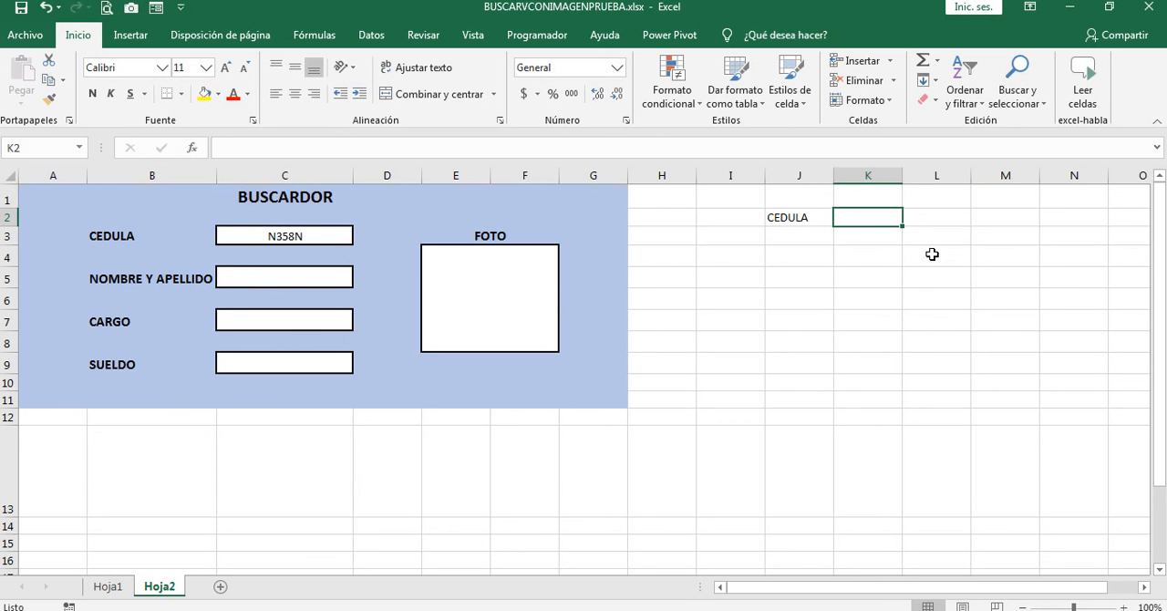
pyautogui.moveTo(930, 259); pyautogui.dragTo(1003, 323)
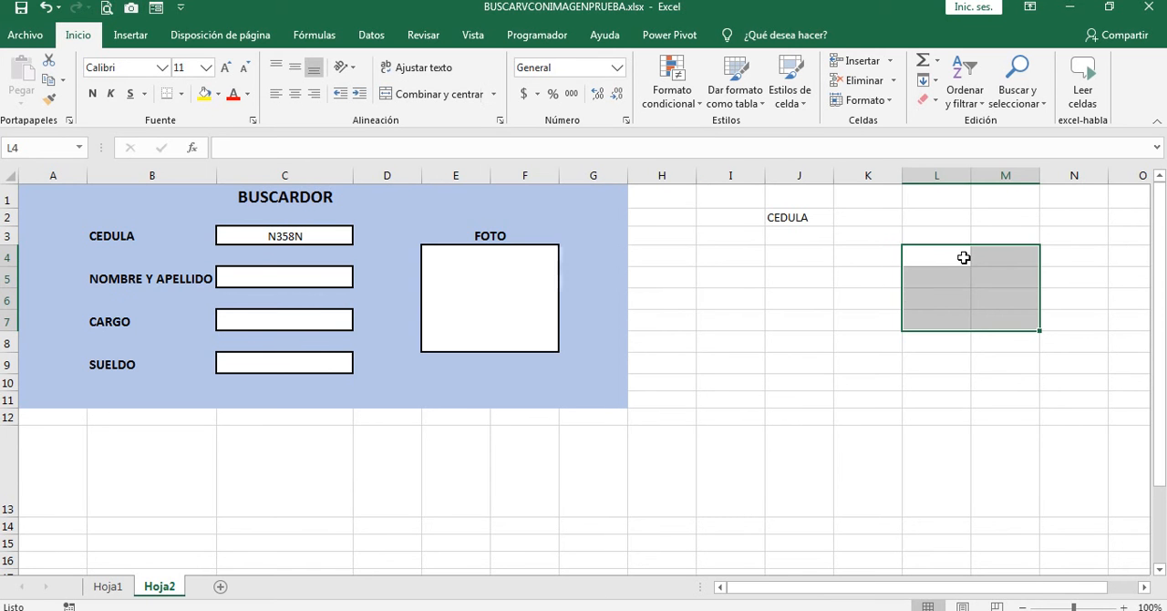
pyautogui.click(462, 265)
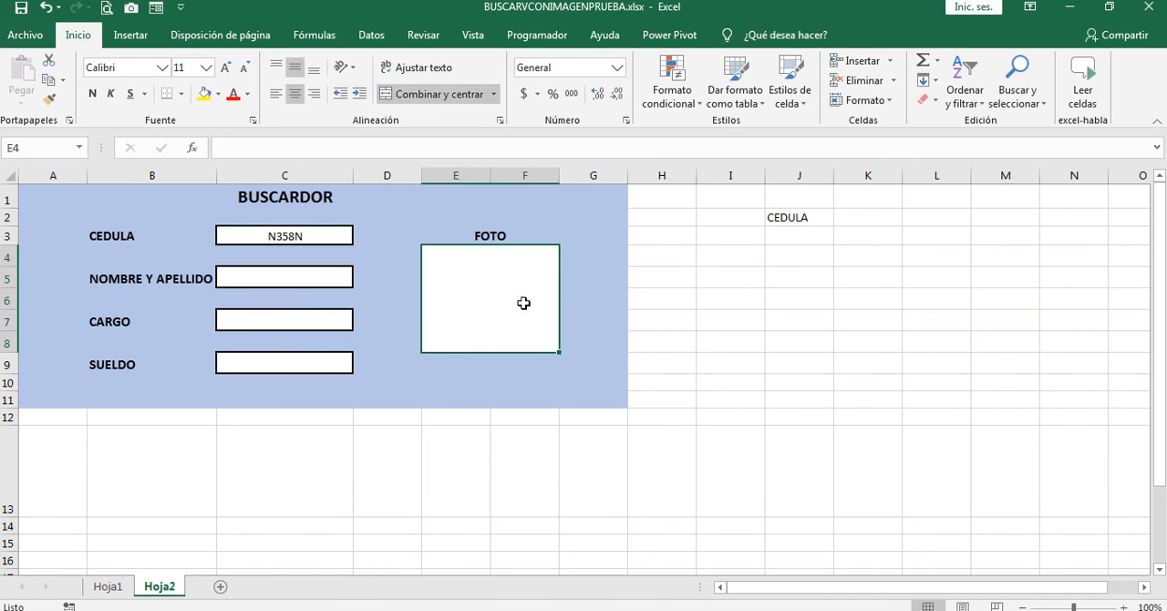
# Step: Delete the CEDULA label from cell J2 beside the search form
pyautogui.click(800, 217)
pyautogui.press('Delete')
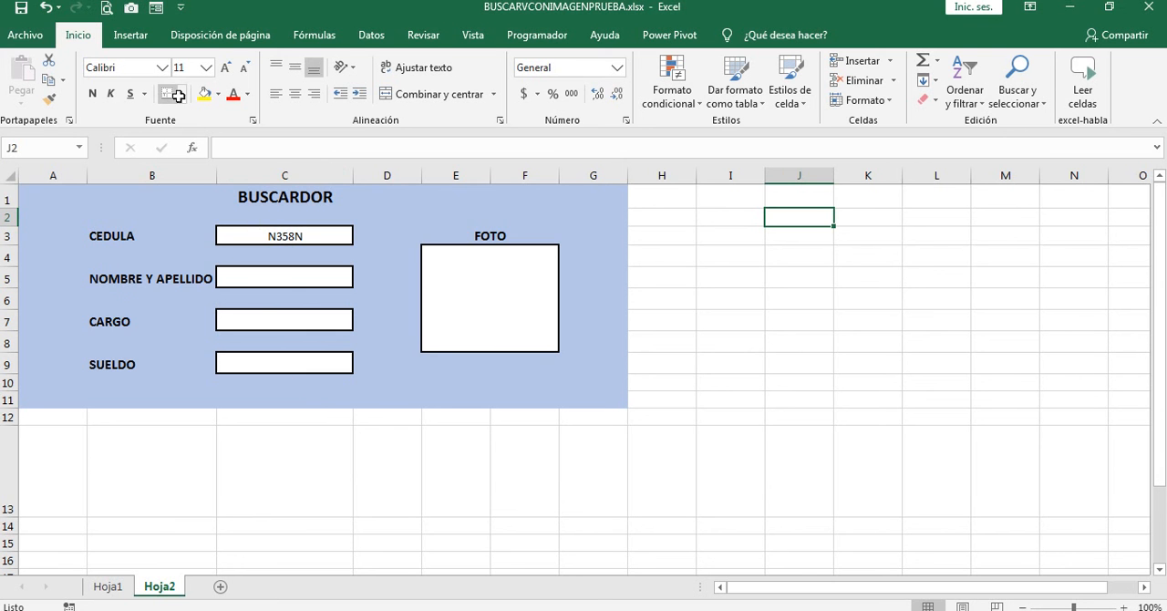
pyautogui.moveTo(730, 198); pyautogui.dragTo(1021, 360)
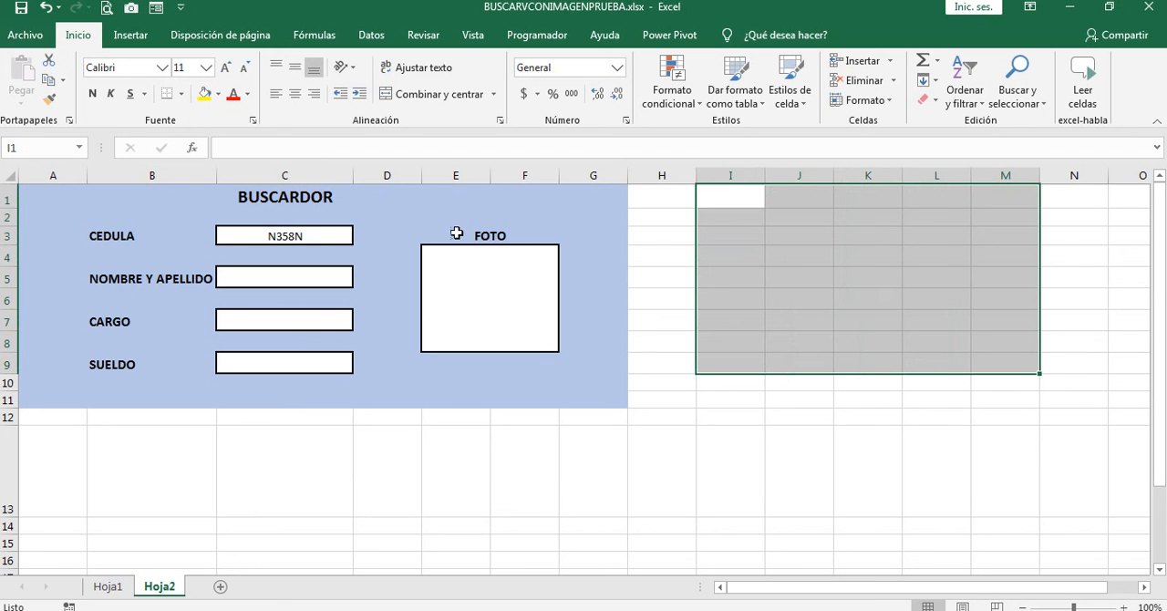
pyautogui.click(218, 93)
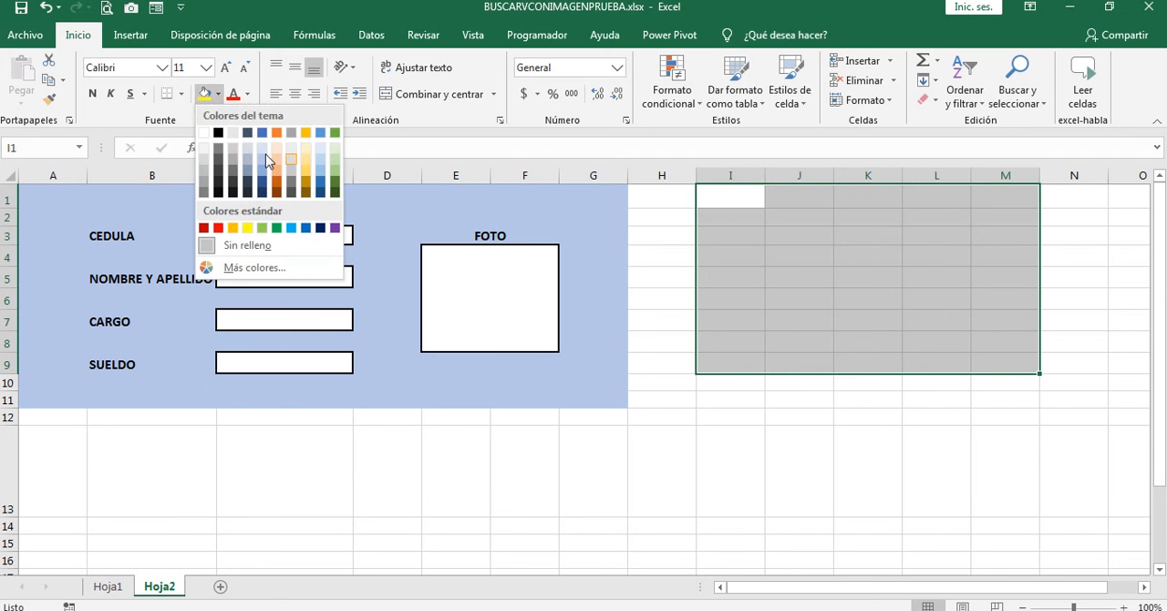
pyautogui.press('Escape')
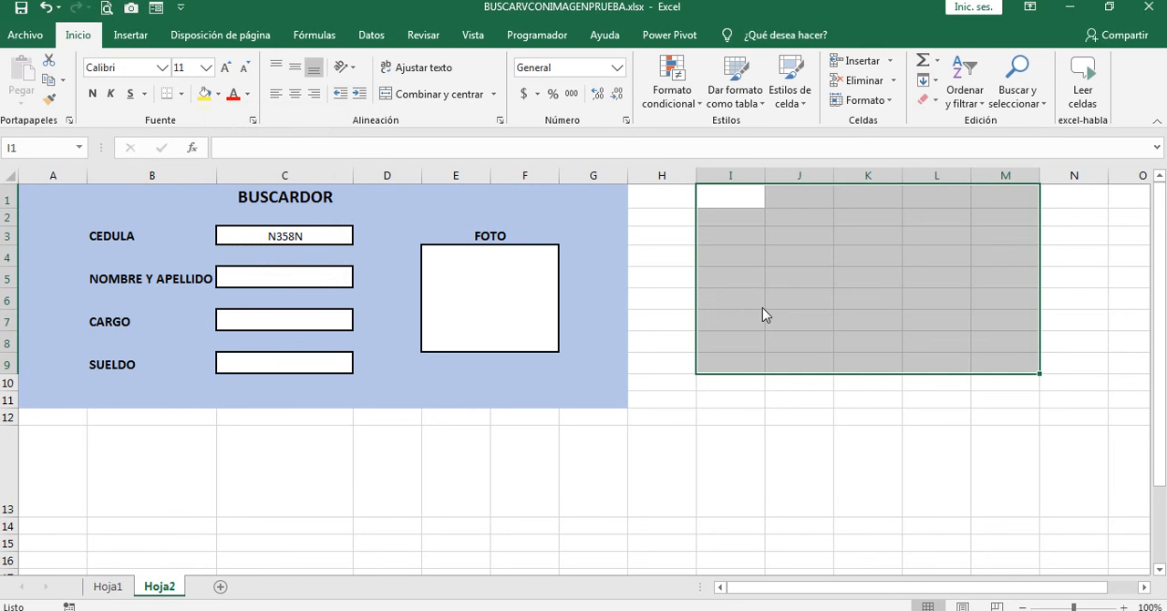
# Step: Hide the gridlines on Hoja2
pyautogui.click(743, 297)
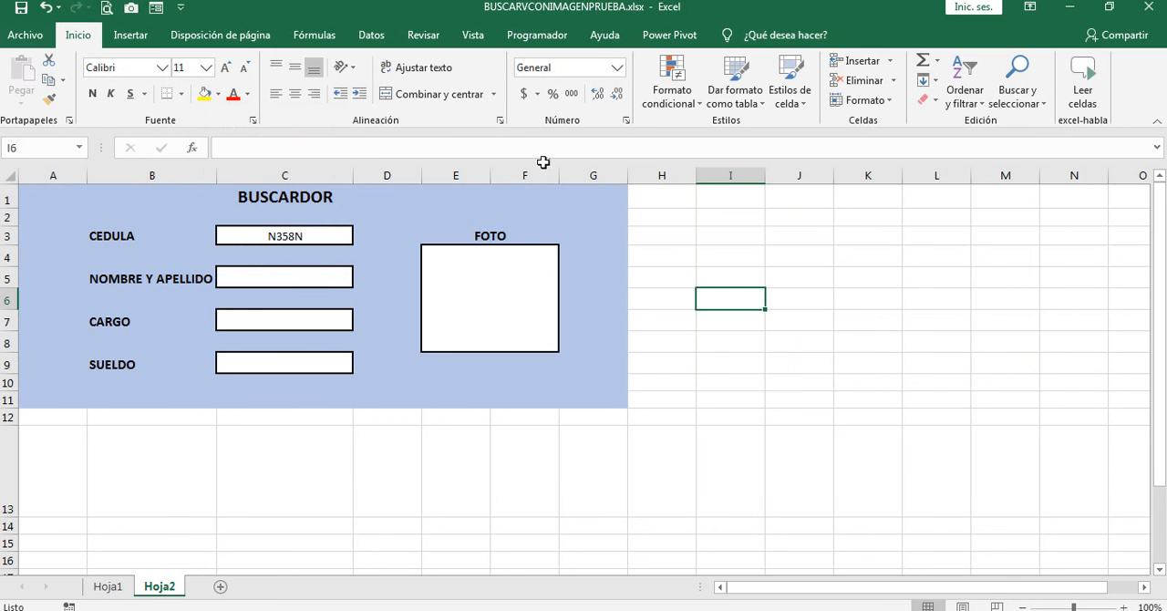
pyautogui.click(473, 38)
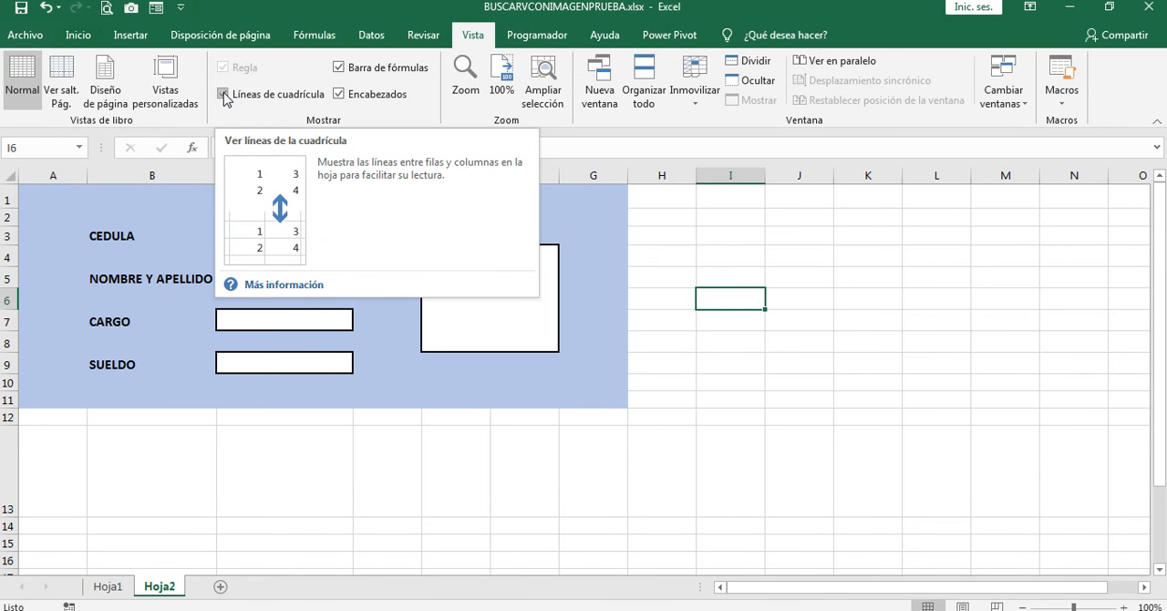
pyautogui.click(224, 94)
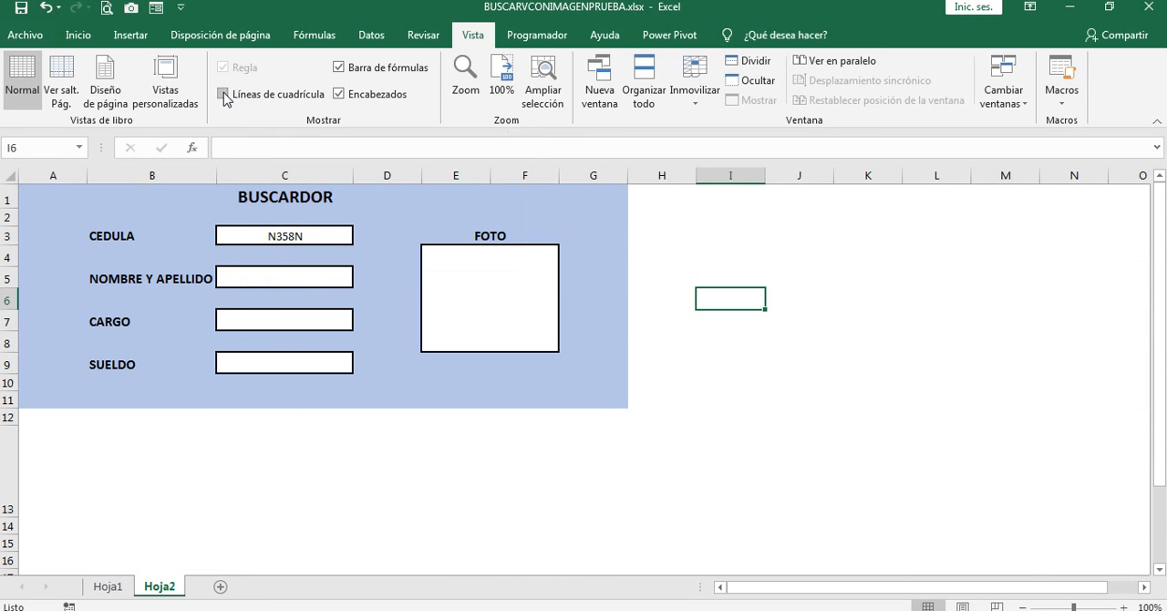
pyautogui.click(785, 285)
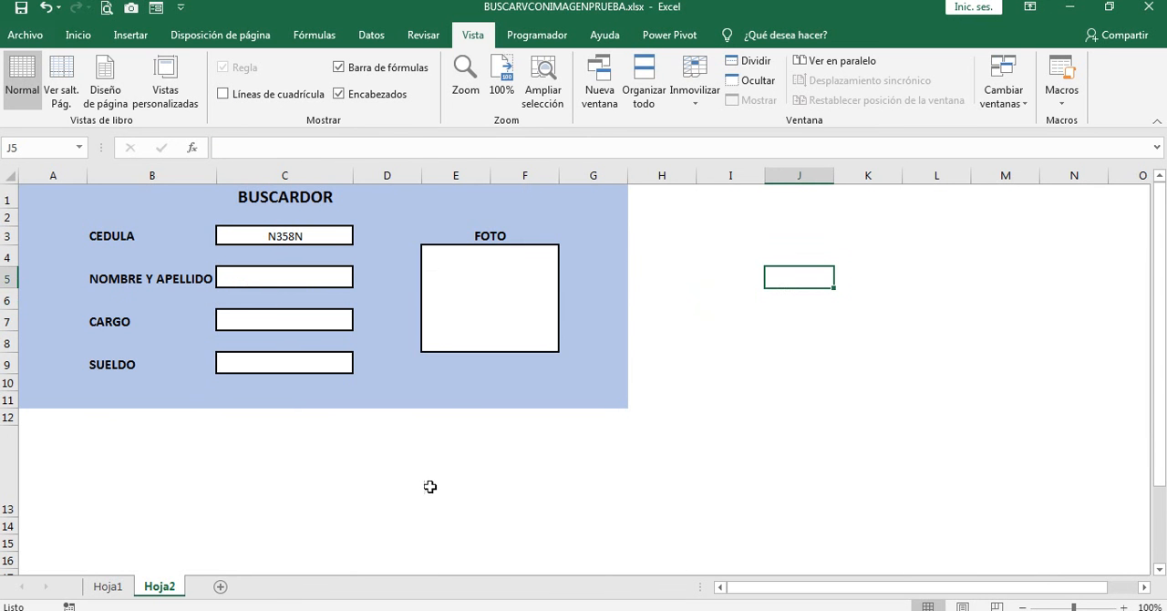
pyautogui.click(703, 223)
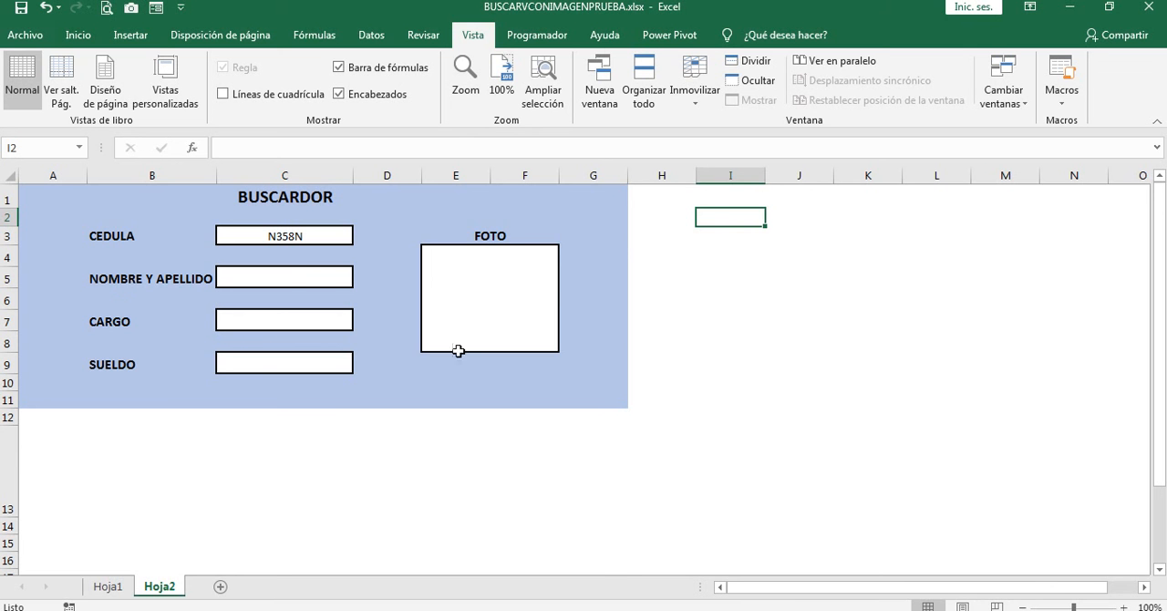
# Step: Start a BUSCARV formula in the NOMBRE Y APELLIDO cell C5 with the absolute reference $C$3 as lookup value
pyautogui.click(287, 274)
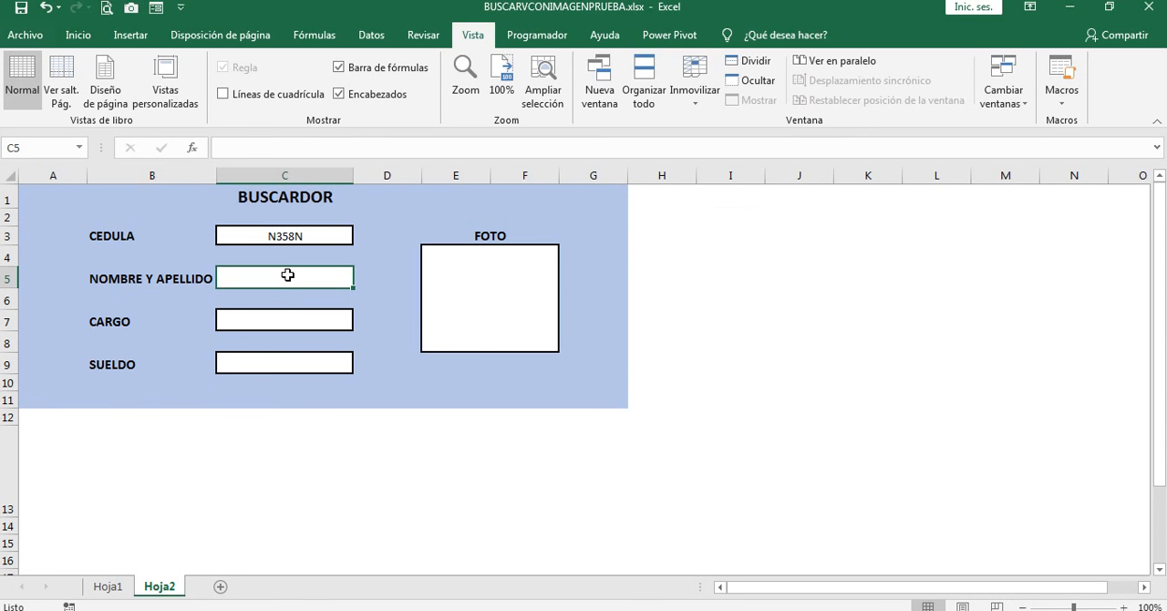
pyautogui.write('=')
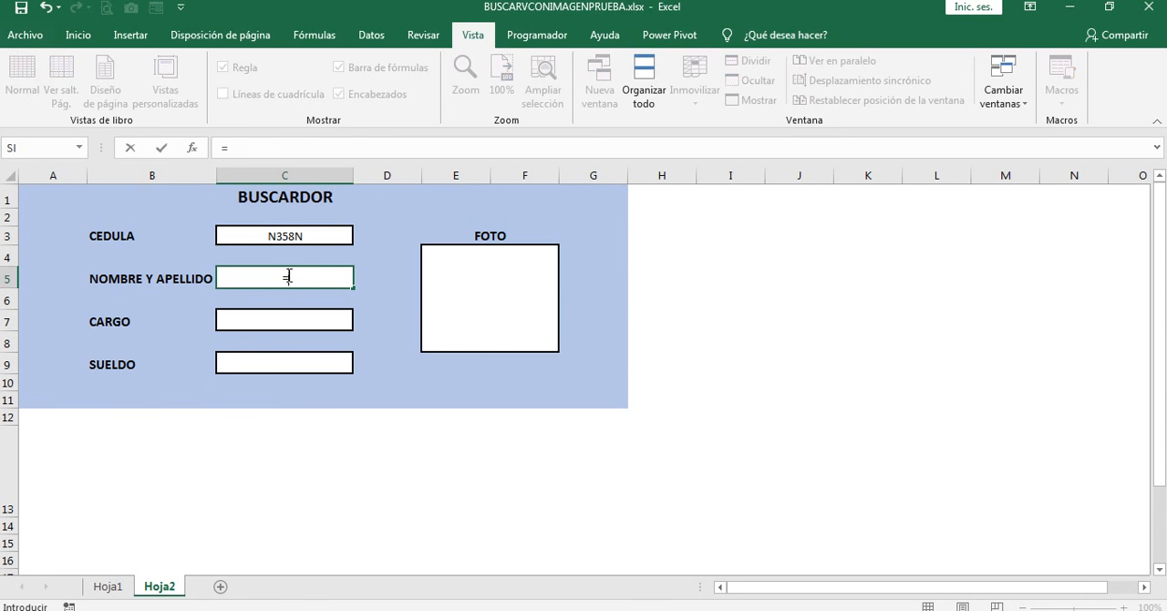
pyautogui.write('BUS')
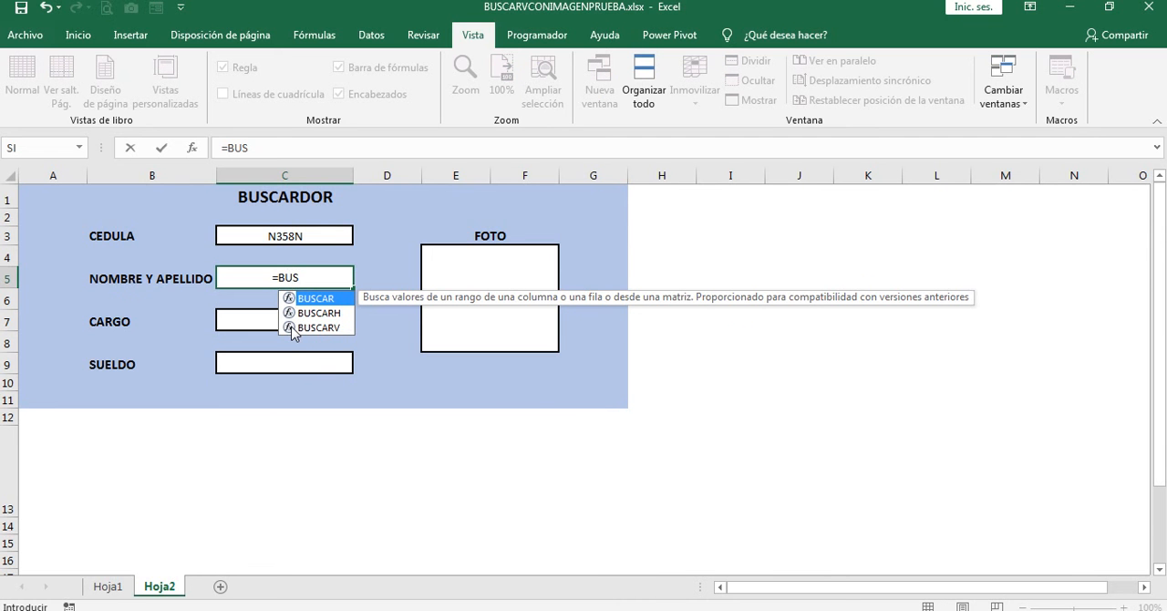
pyautogui.doubleClick(292, 327)
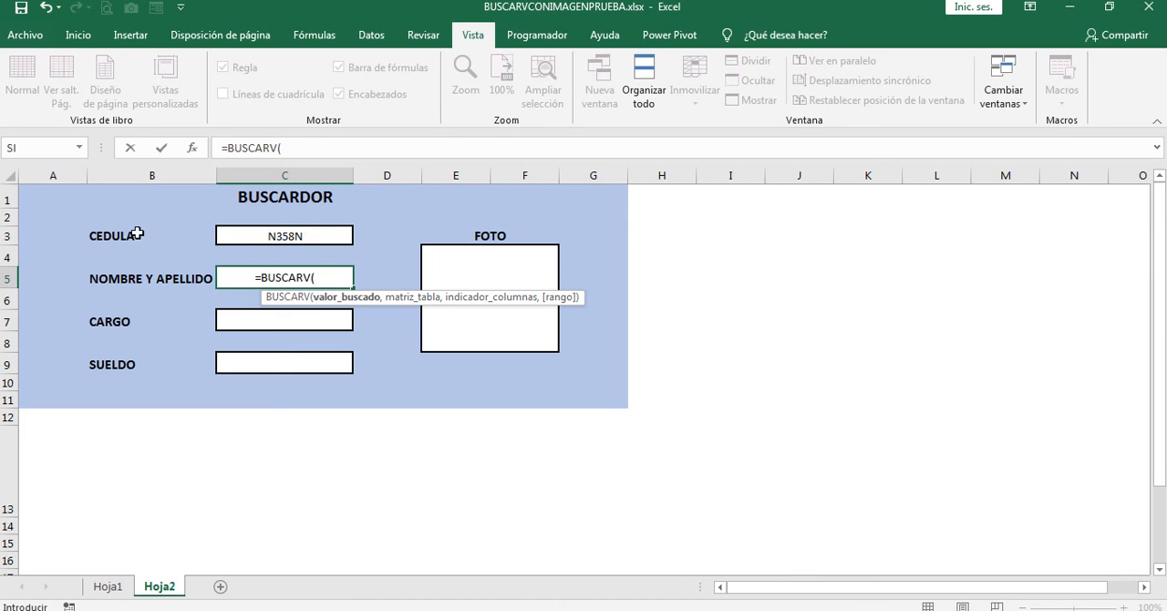
pyautogui.click(311, 233)
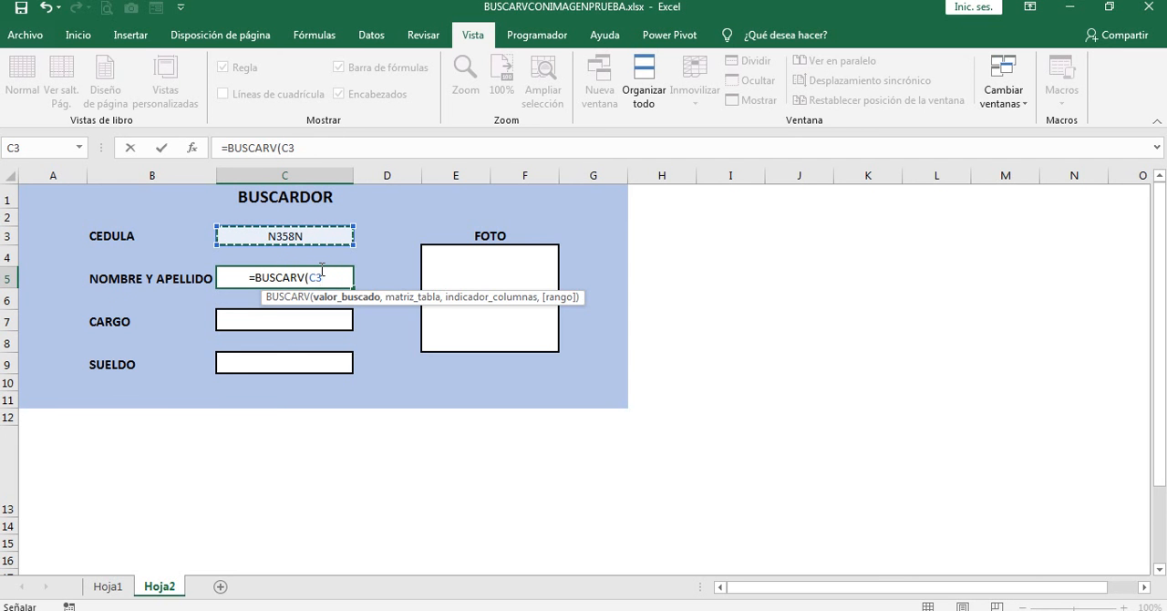
pyautogui.press('F4')
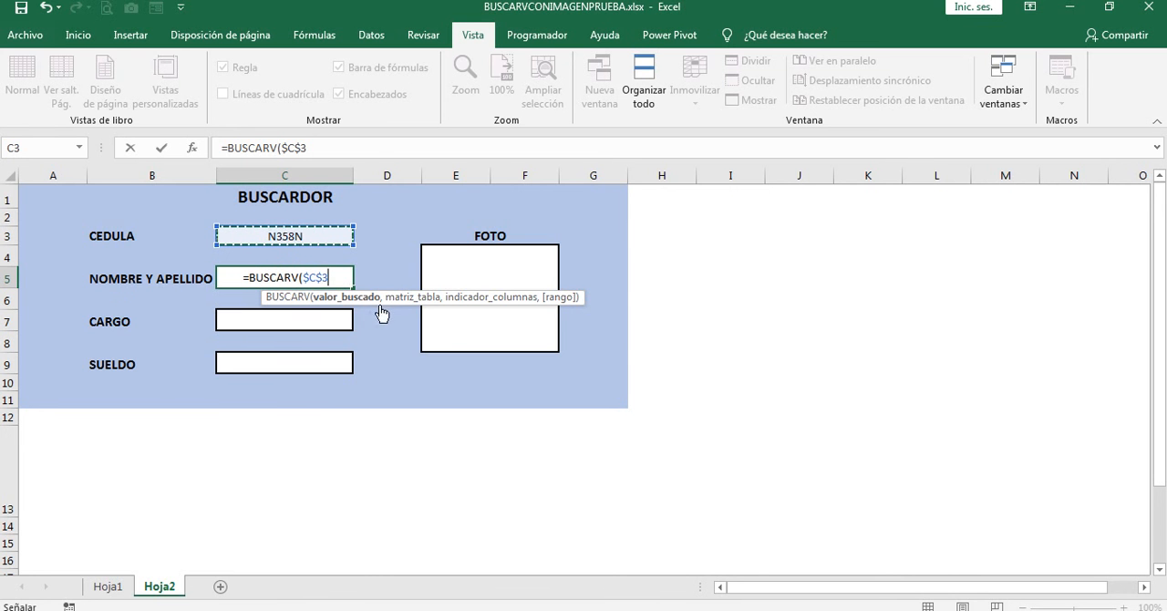
pyautogui.write(',')
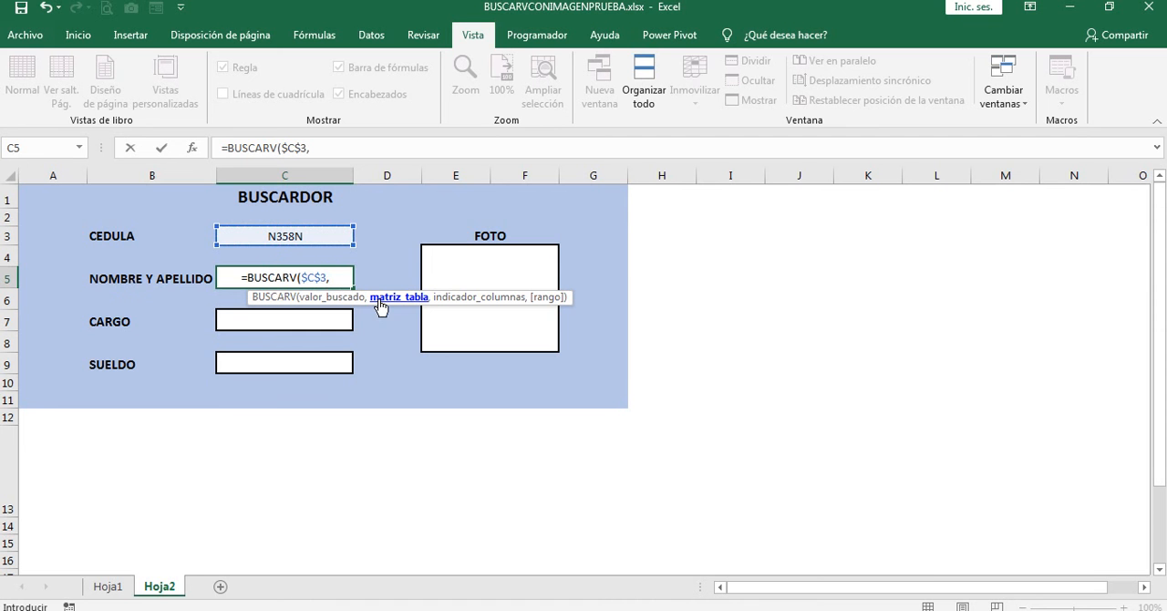
# Step: Complete the BUSCARV formula with table range Hoja1!A2:F6, column index 3 and exact match FALSO
pyautogui.click(108, 588)
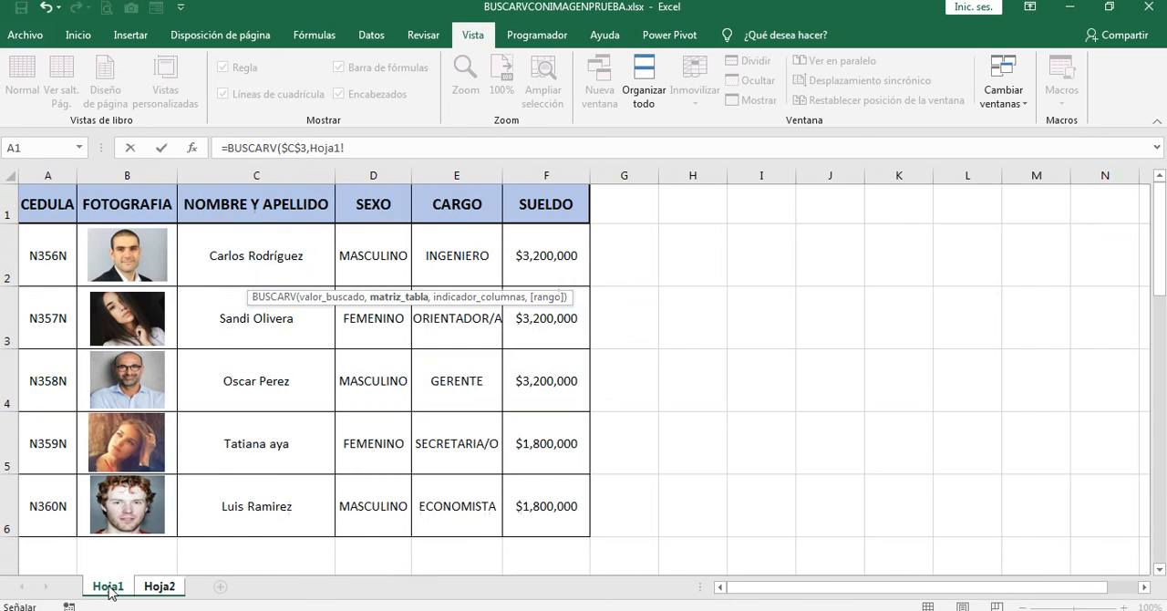
pyautogui.moveTo(50, 270); pyautogui.dragTo(521, 496)
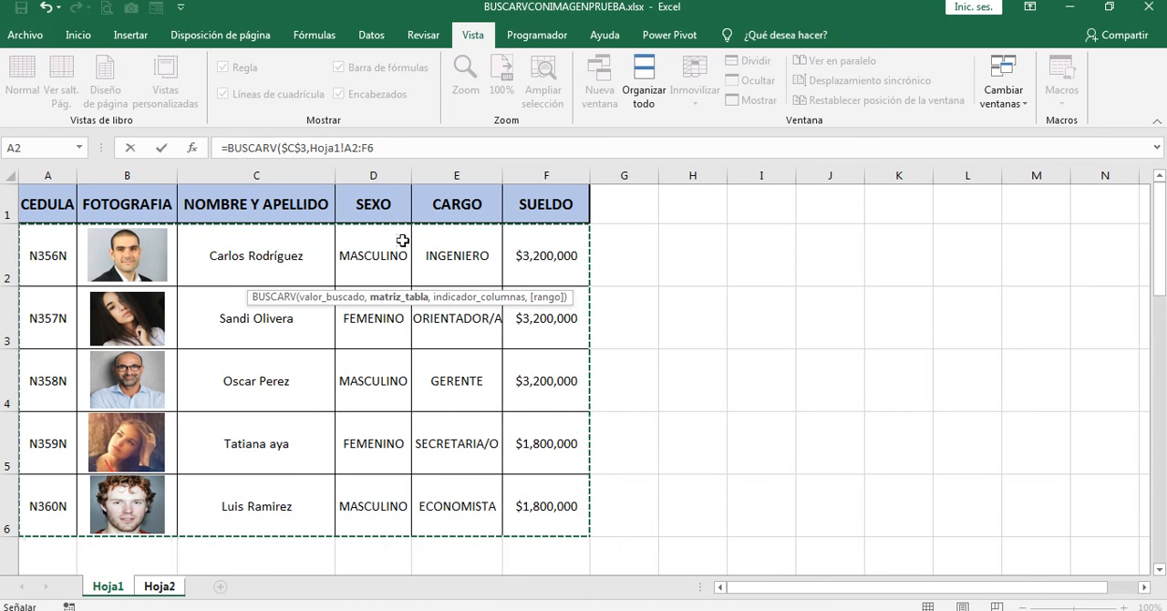
pyautogui.click(395, 147)
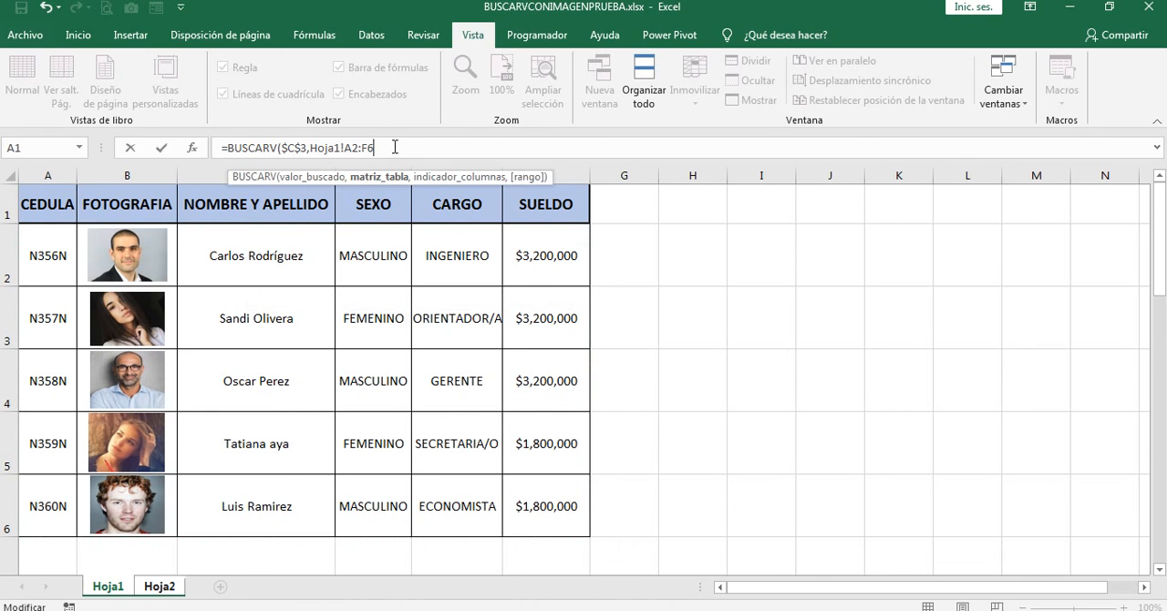
pyautogui.write(',3')
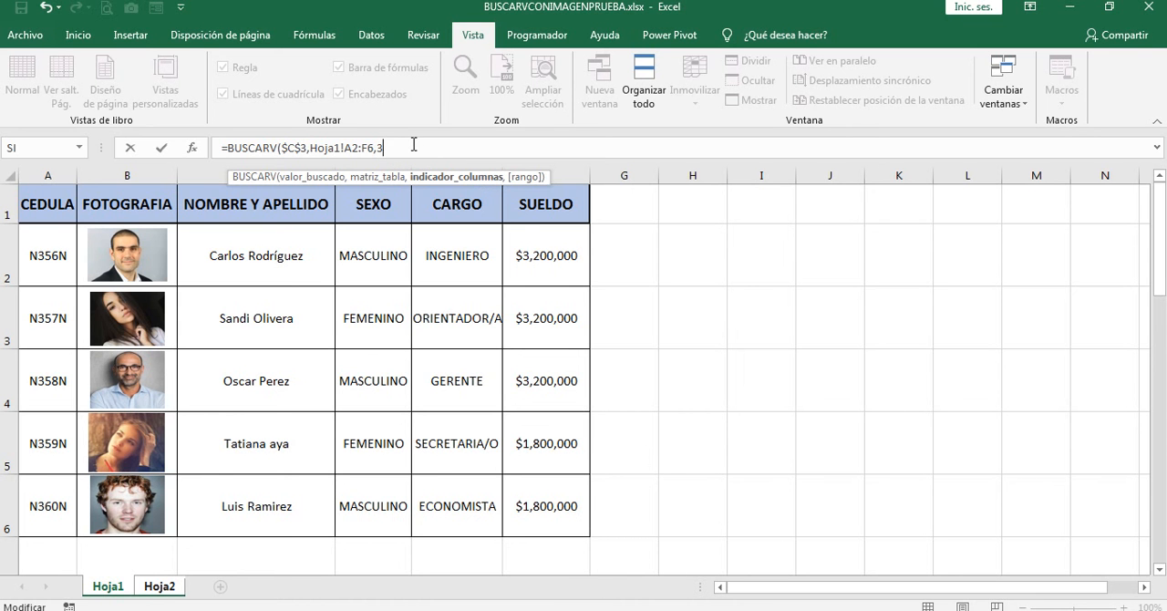
pyautogui.write(',')
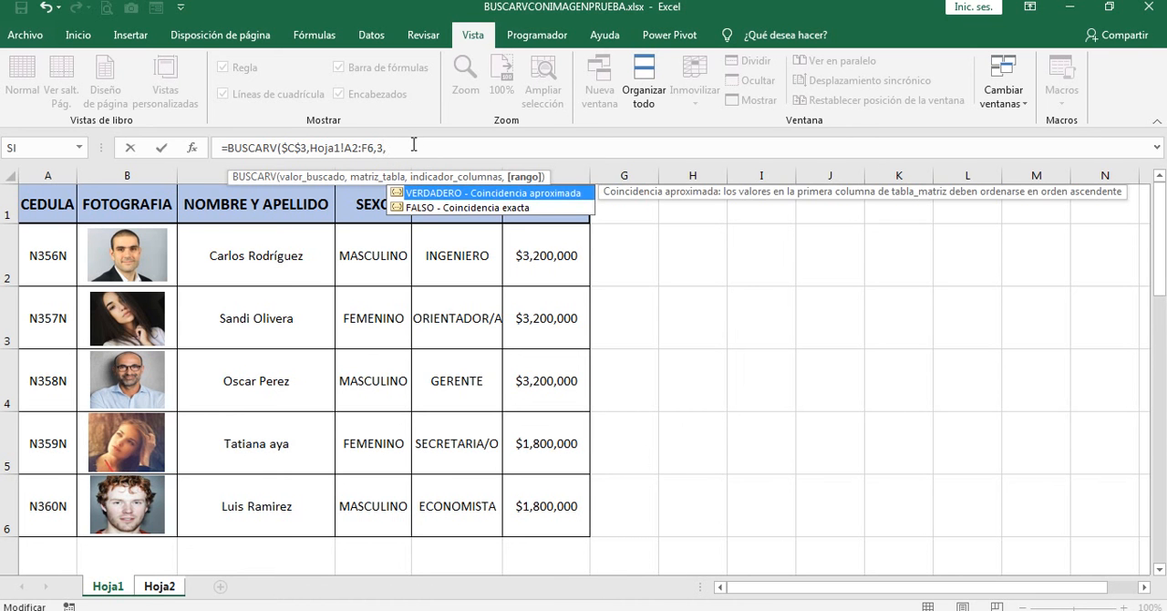
pyautogui.doubleClick(401, 208)
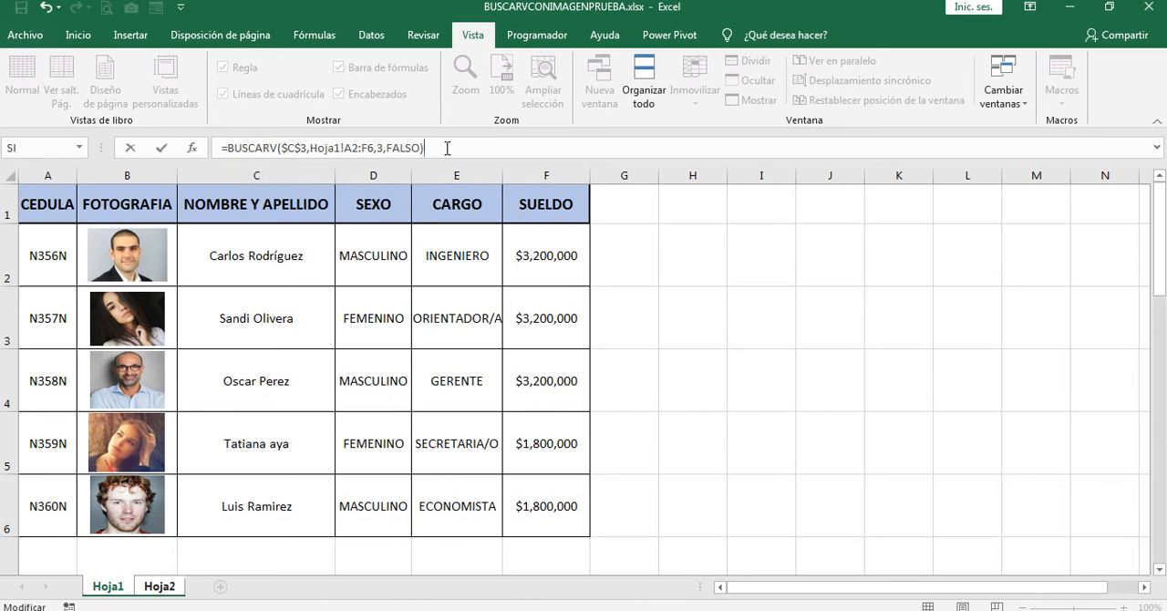
pyautogui.press('Return')
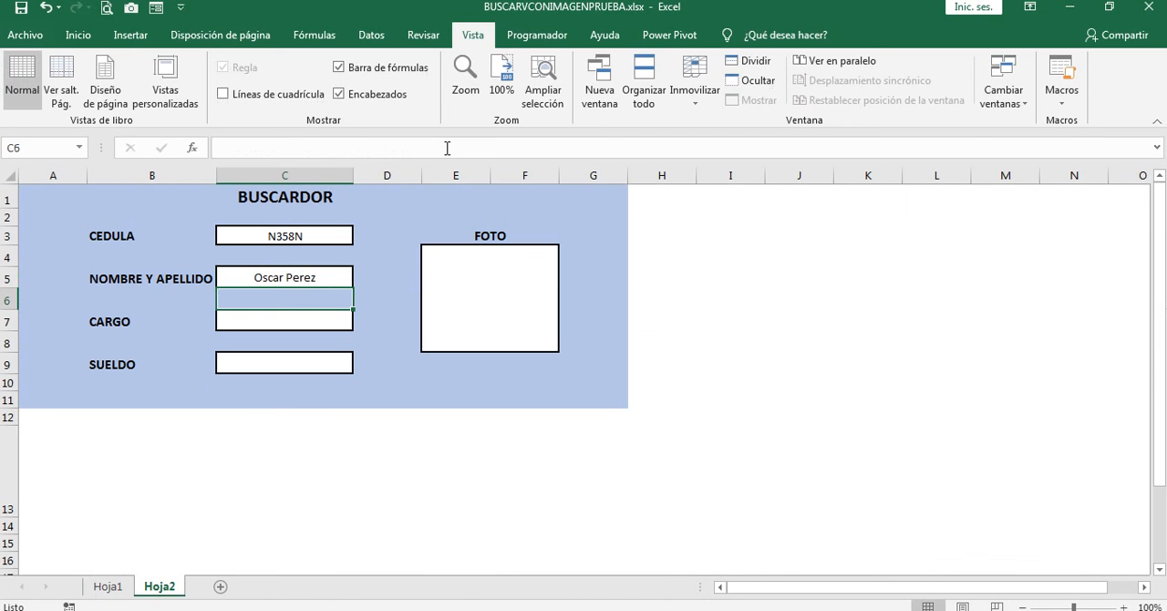
# Step: Copy the text of the BUSCARV formula in C5 into the CARGO cell C7 and the SUELDO cell C9
pyautogui.click(298, 281)
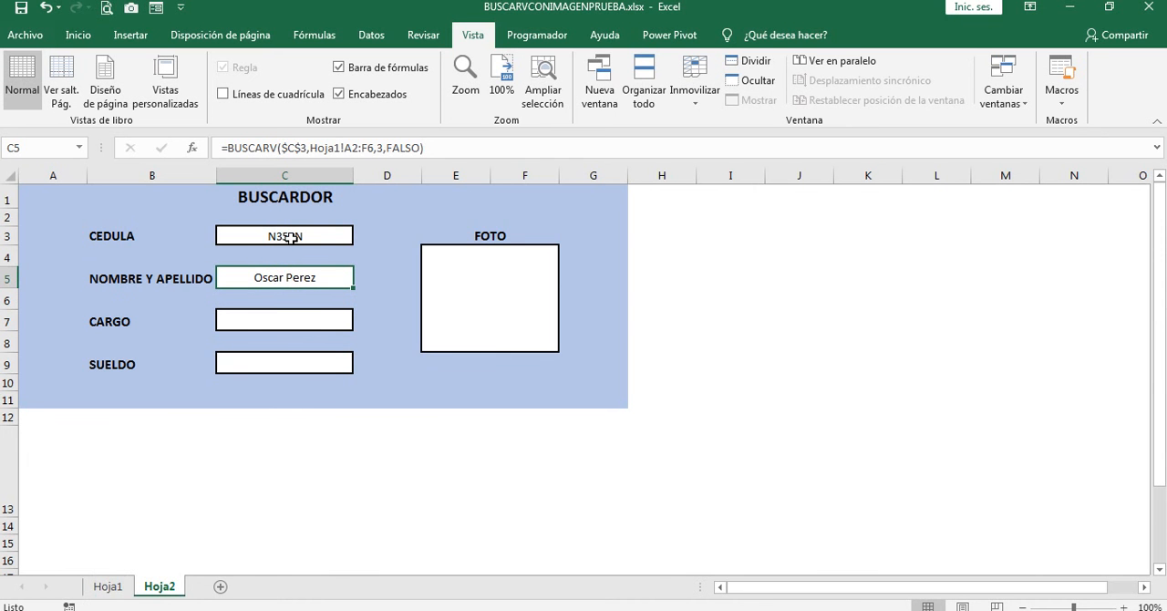
pyautogui.click(116, 589)
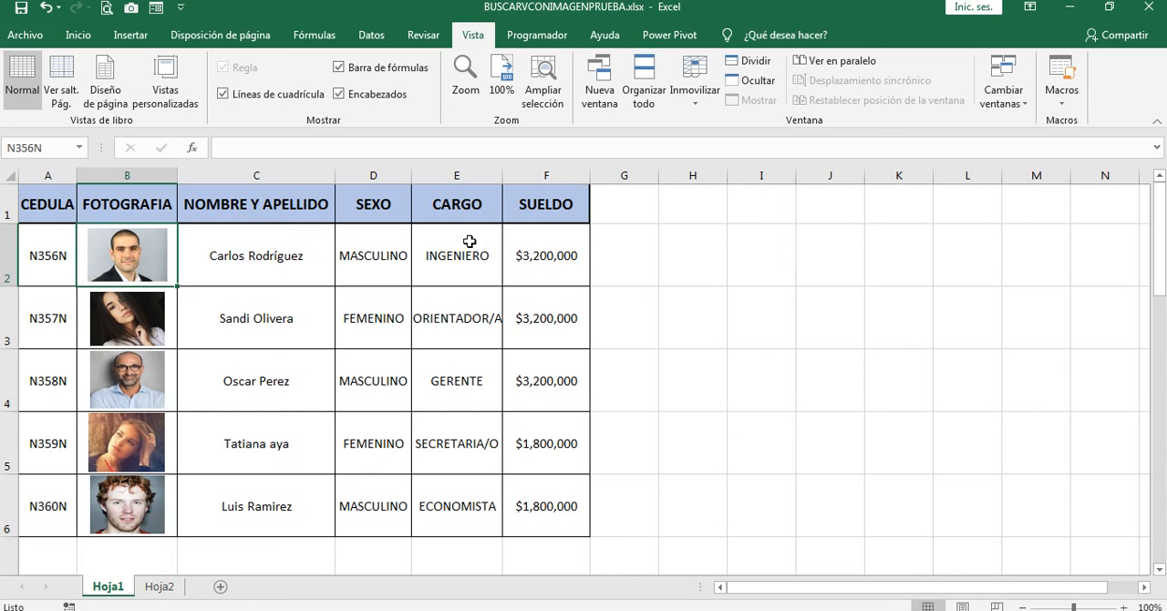
pyautogui.click(160, 587)
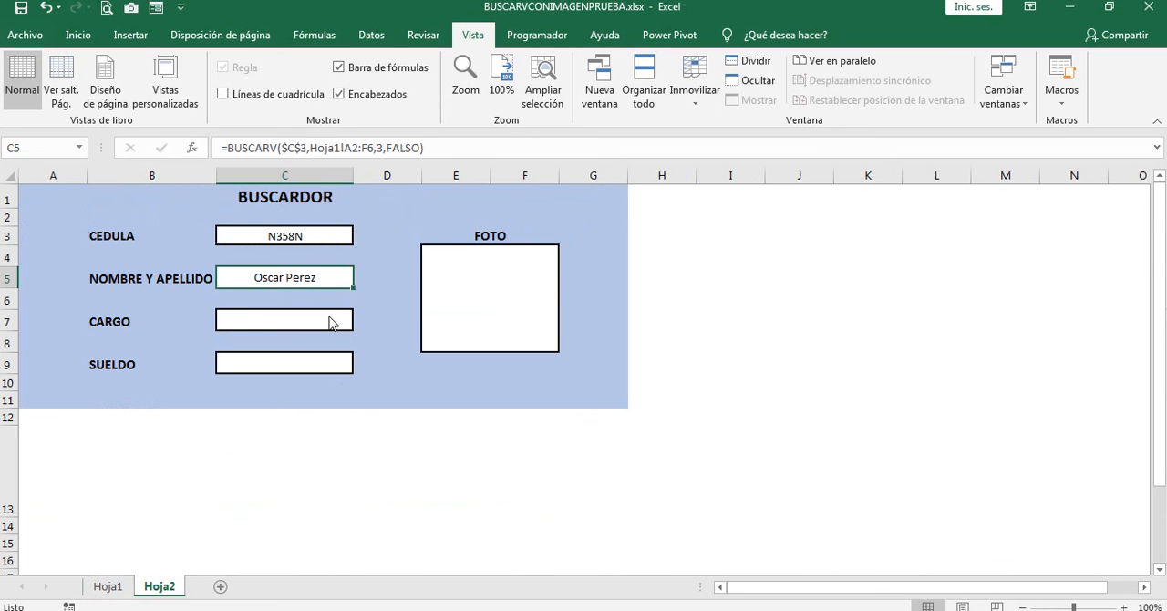
pyautogui.moveTo(429, 148); pyautogui.dragTo(221, 145)
pyautogui.hotkey('ctrl', 'c')
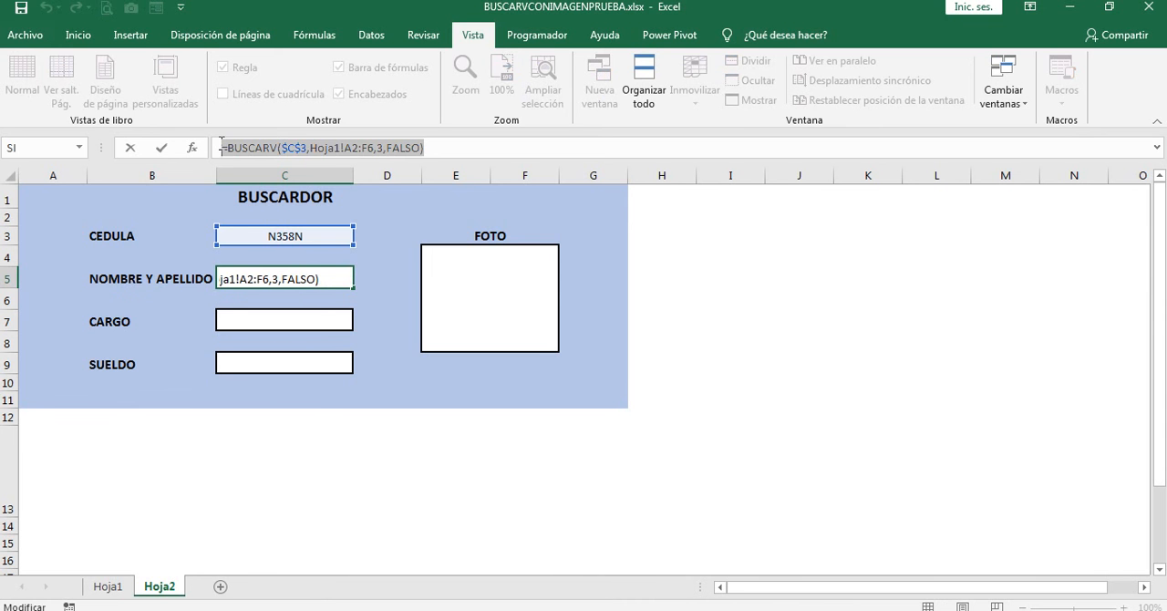
pyautogui.press('Escape')
pyautogui.click(295, 319)
pyautogui.hotkey('ctrl', 'v')
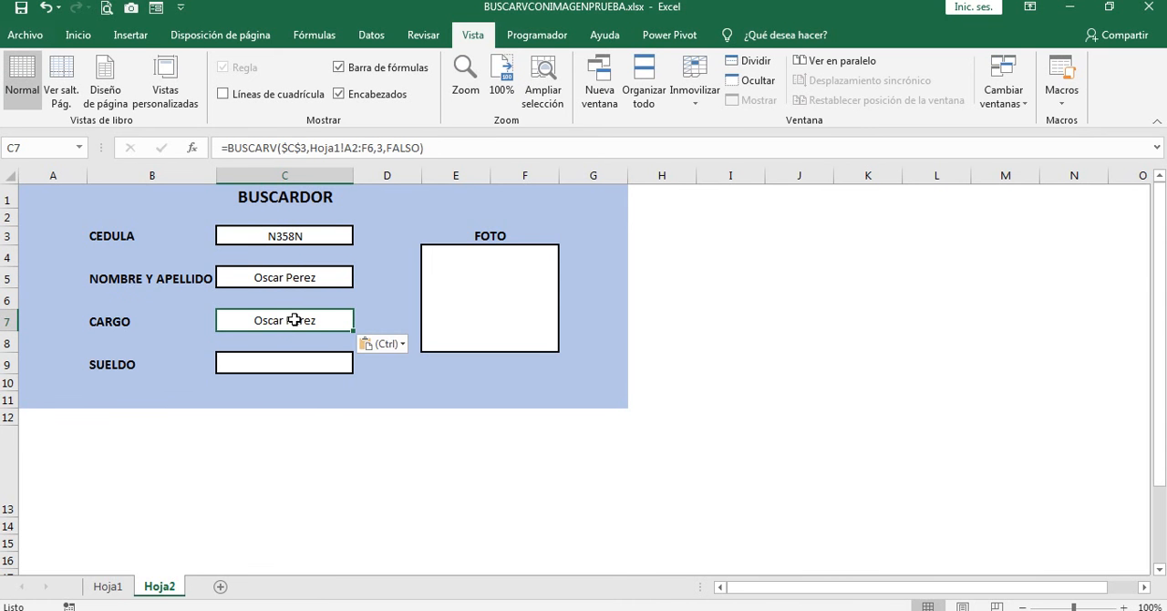
pyautogui.click(287, 362)
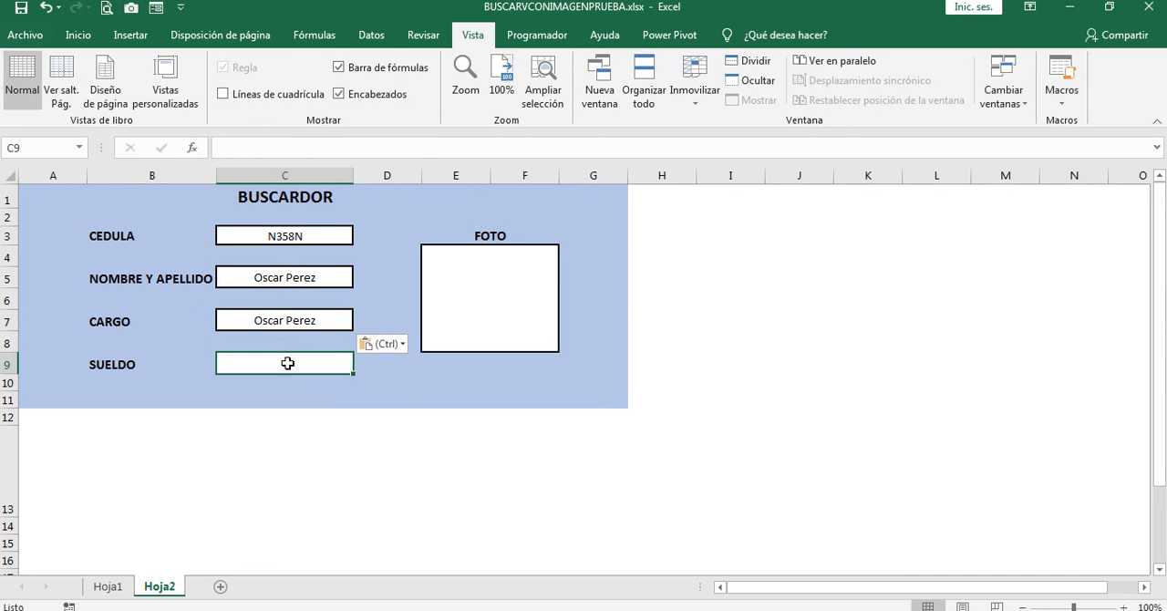
pyautogui.hotkey('ctrl', 'v')
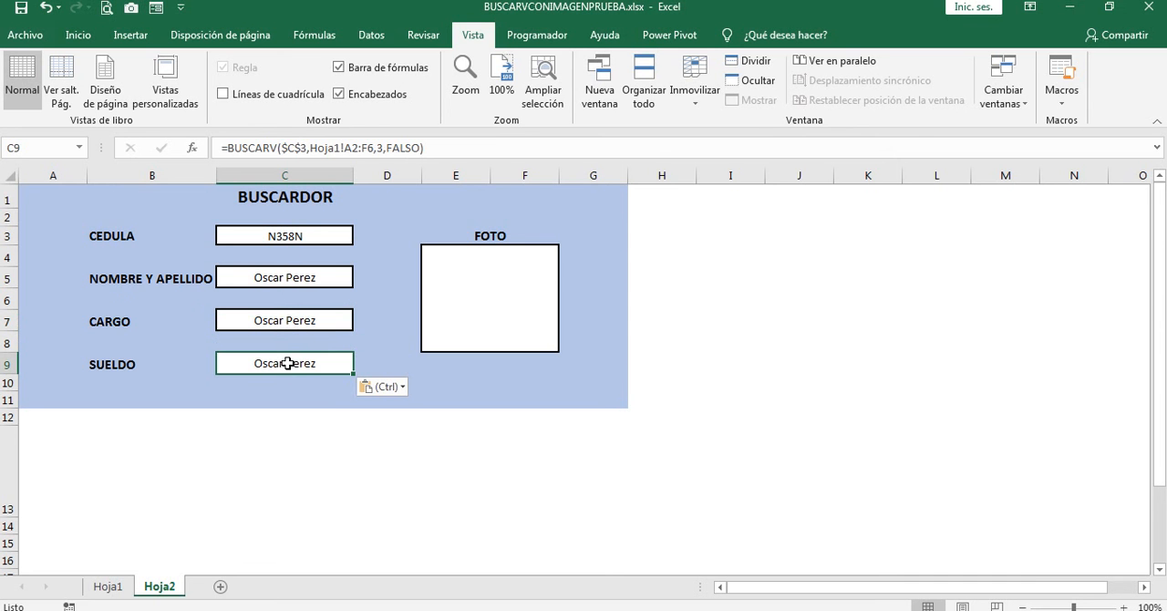
# Step: Try to paste the copied BUSCARV formula into the merged FOTO cell E4
pyautogui.click(495, 281)
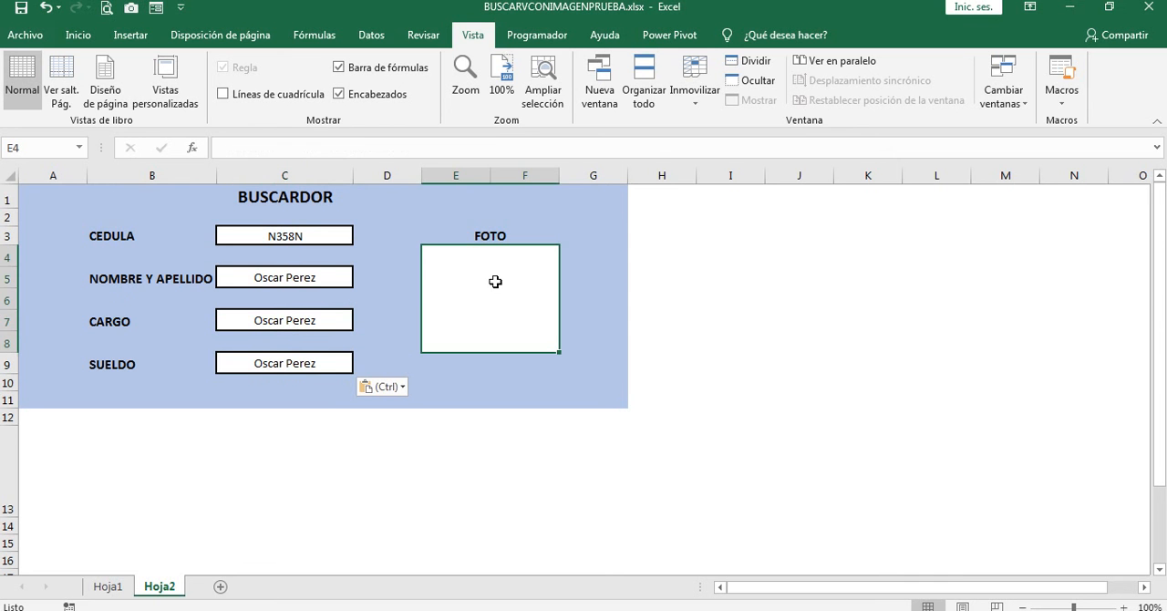
pyautogui.hotkey('ctrl', 'v')
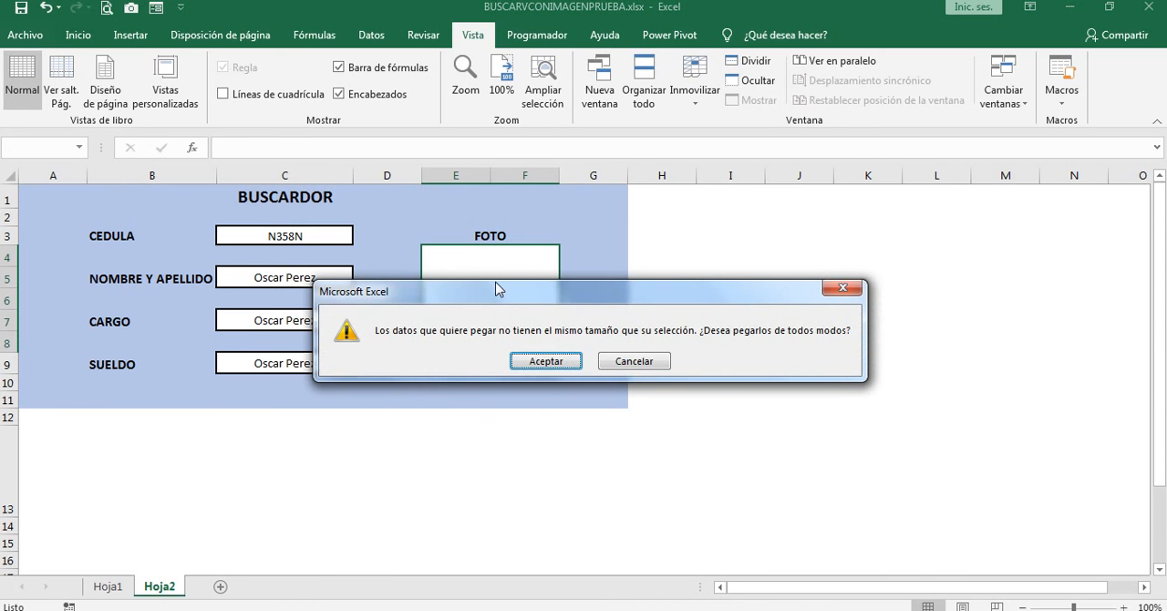
pyautogui.click(561, 365)
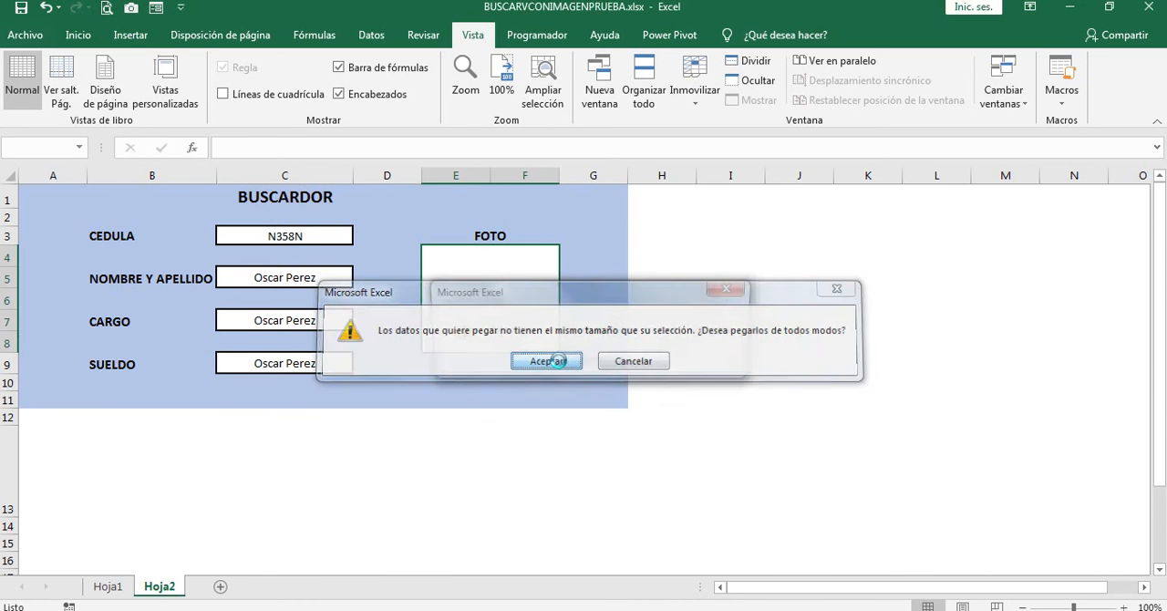
pyautogui.click(600, 362)
pyautogui.click(600, 363)
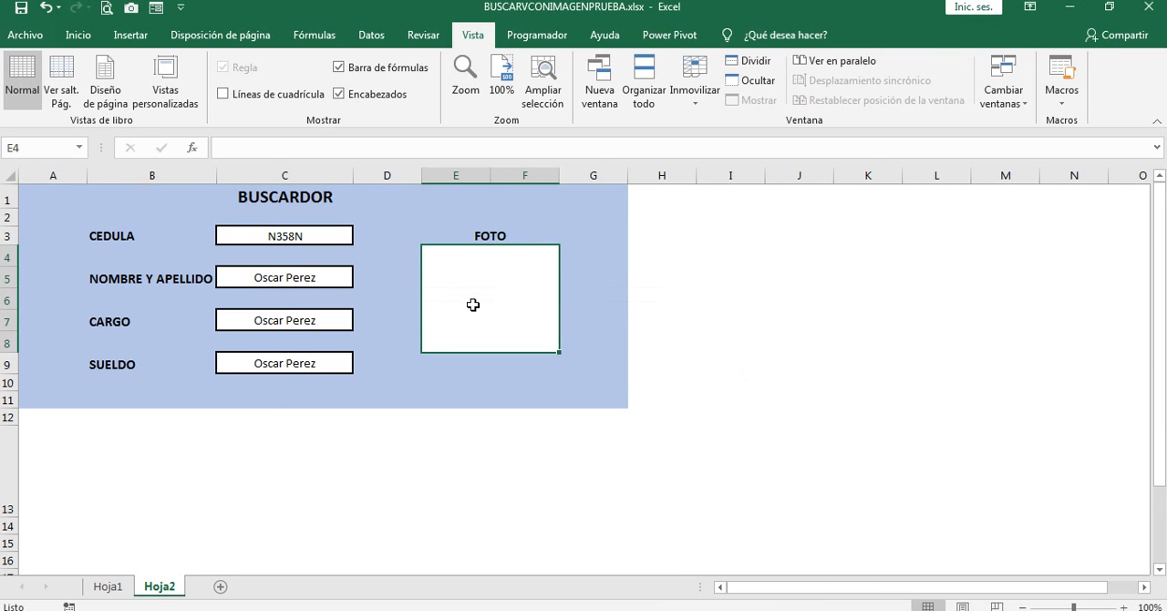
# Step: Set the column index of the BUSCARV formula in the CARGO cell C7 to 5
pyautogui.click(305, 280)
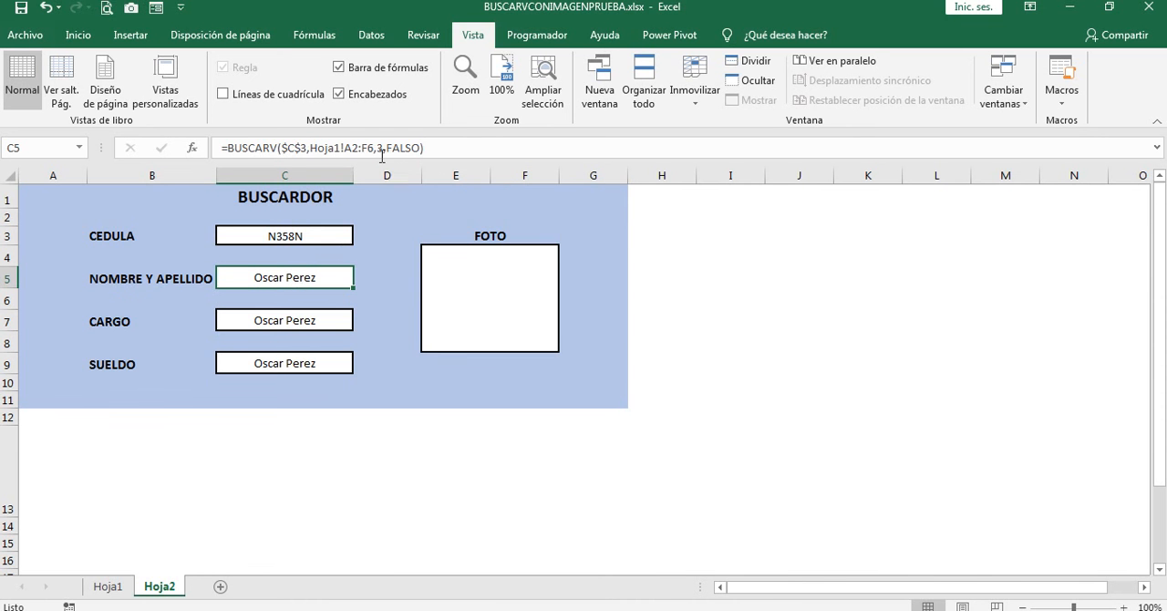
pyautogui.click(286, 320)
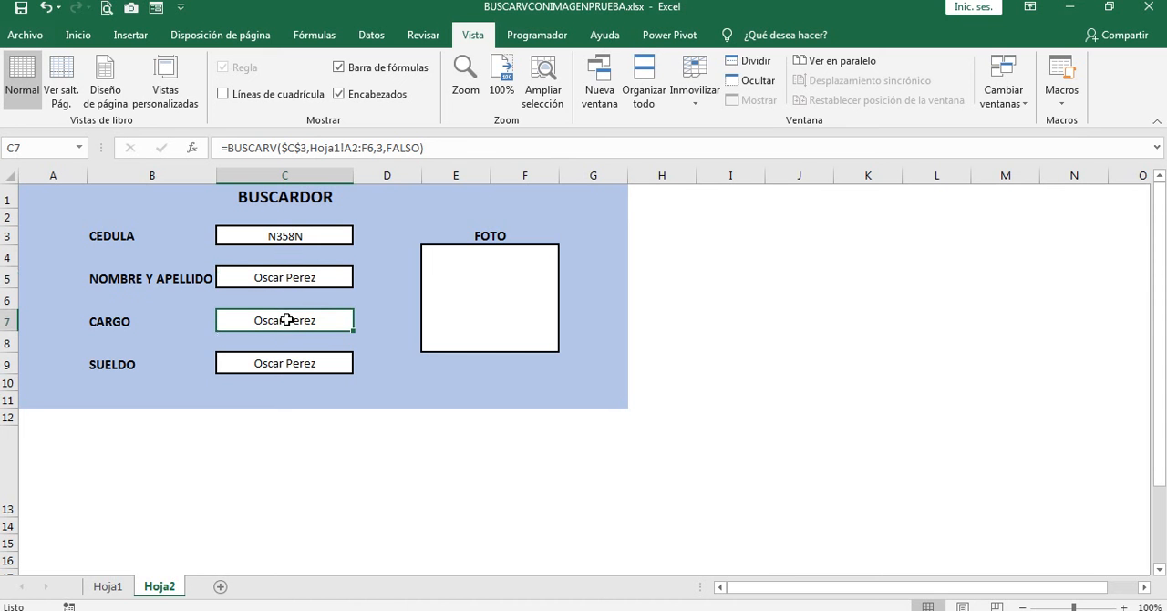
pyautogui.click(382, 147)
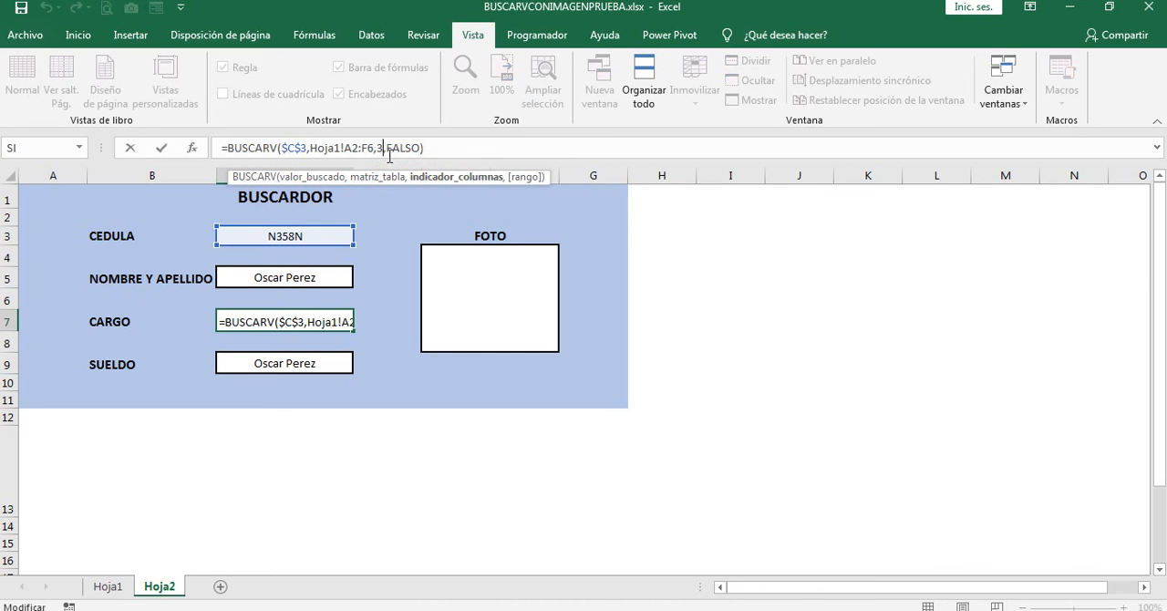
pyautogui.press('BackSpace')
pyautogui.write('5')
pyautogui.press('Return')
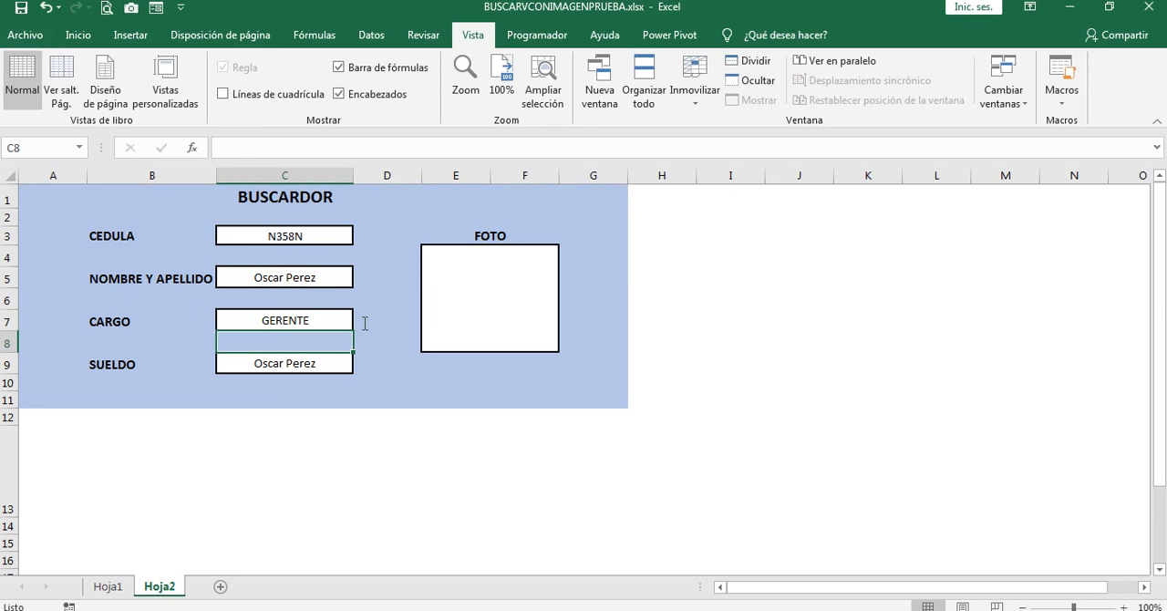
# Step: Check the SUELDO column's position in Hoja1 and set the column index of the BUSCARV formula in Hoja2 cell C9 to 6
pyautogui.click(106, 586)
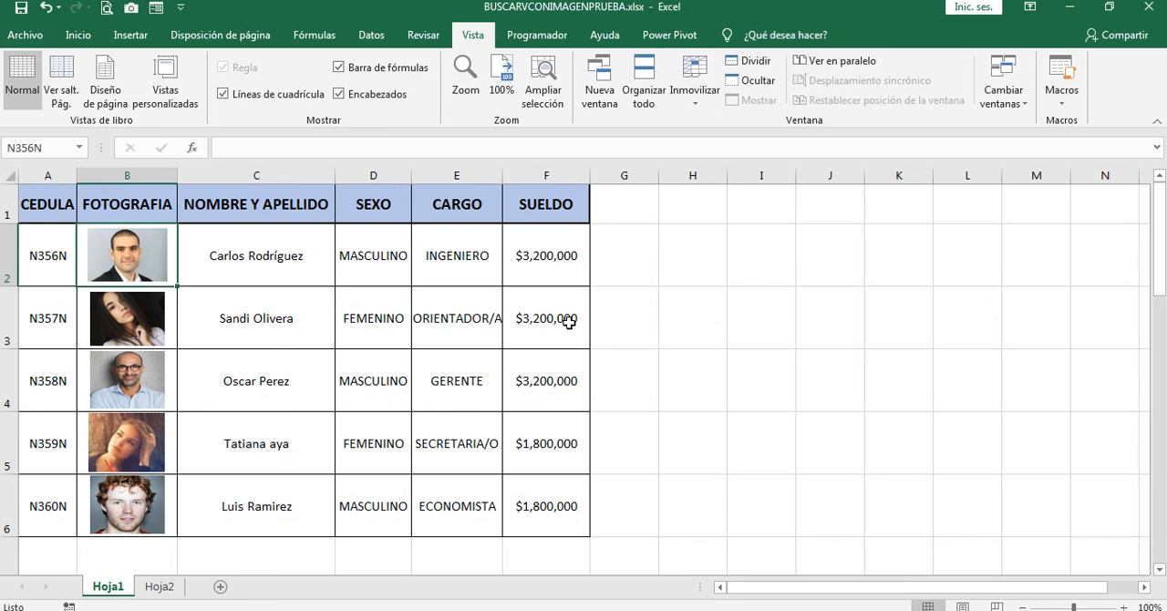
pyautogui.click(157, 584)
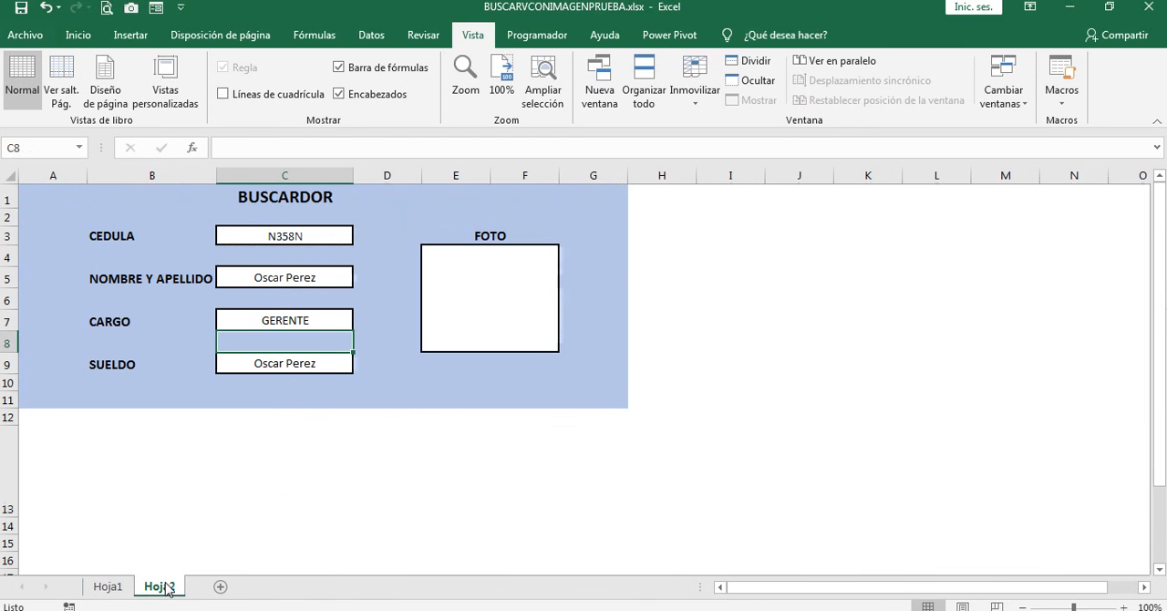
pyautogui.click(293, 364)
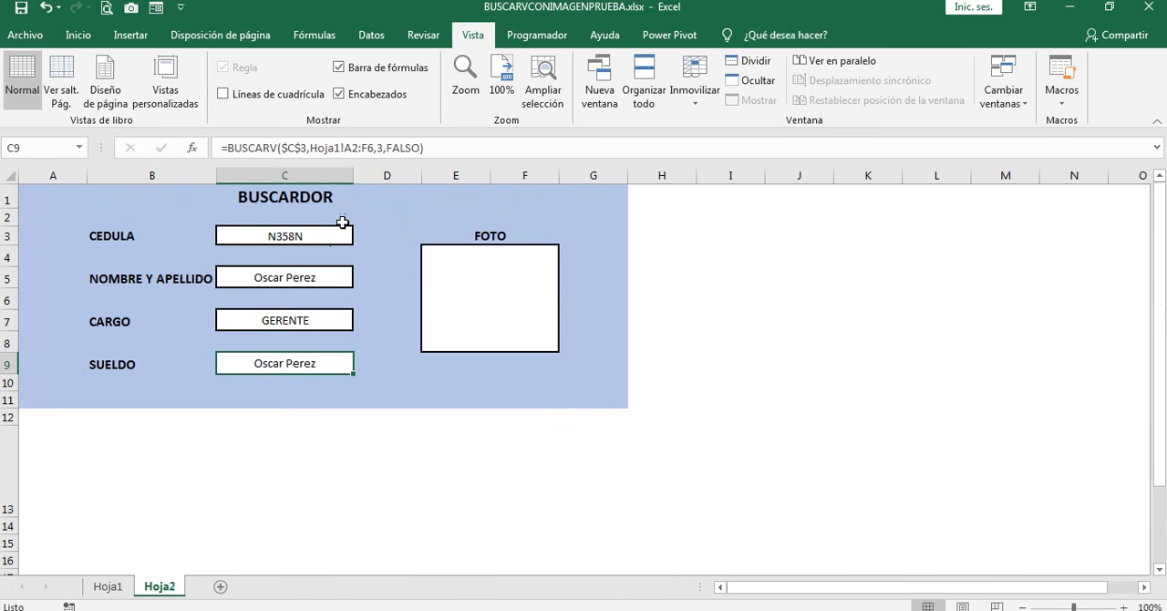
pyautogui.doubleClick(378, 147)
pyautogui.write('3')
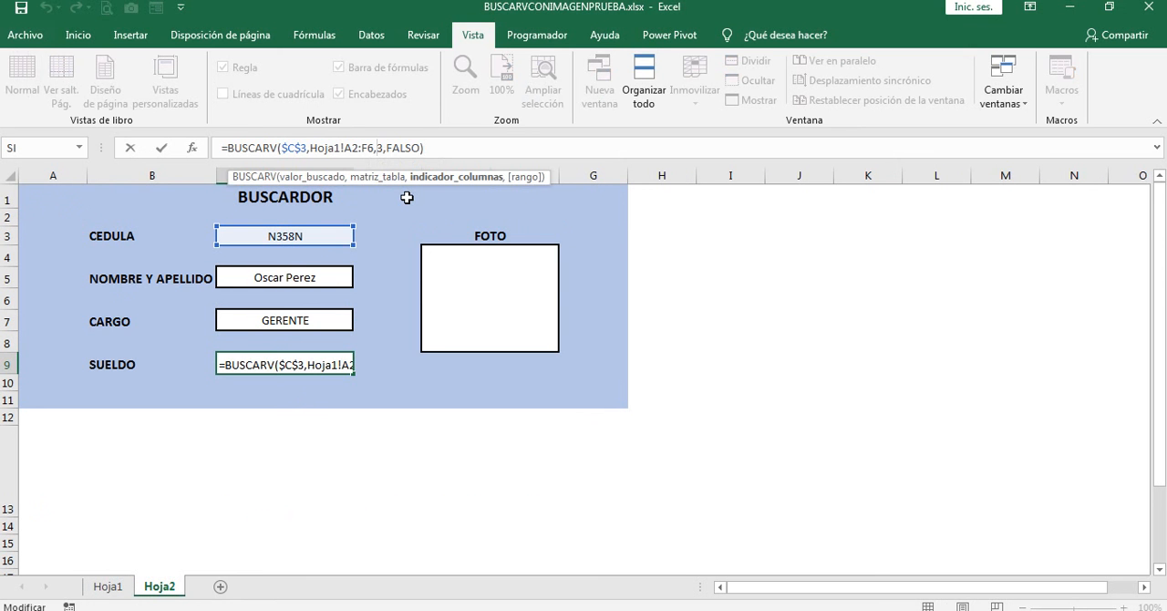
pyautogui.press('BackSpace')
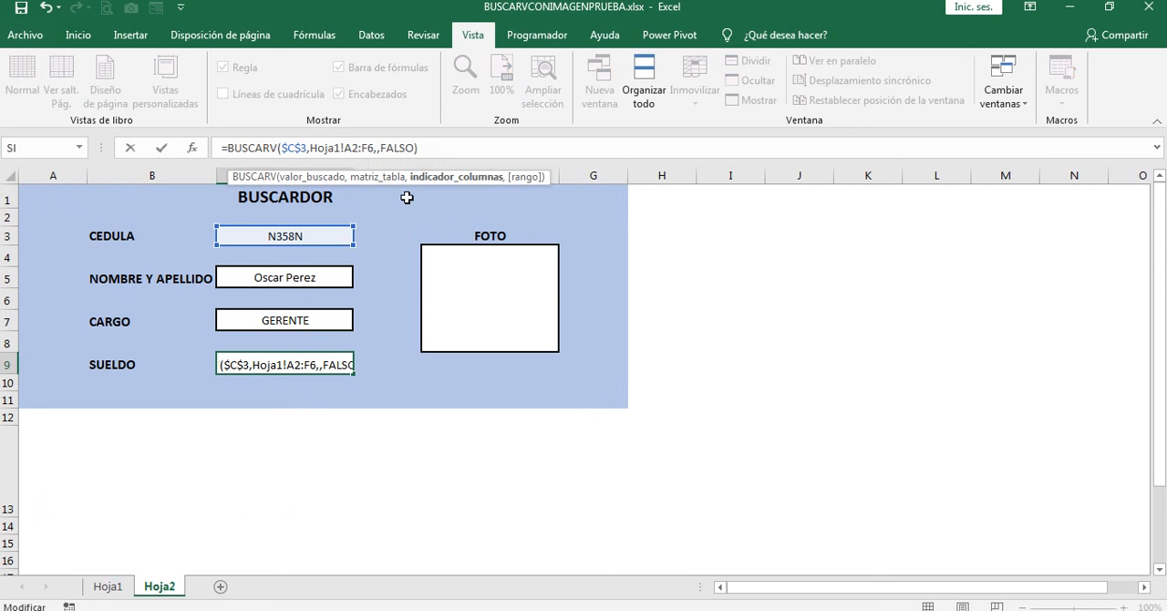
pyautogui.write('6')
pyautogui.press('Return')
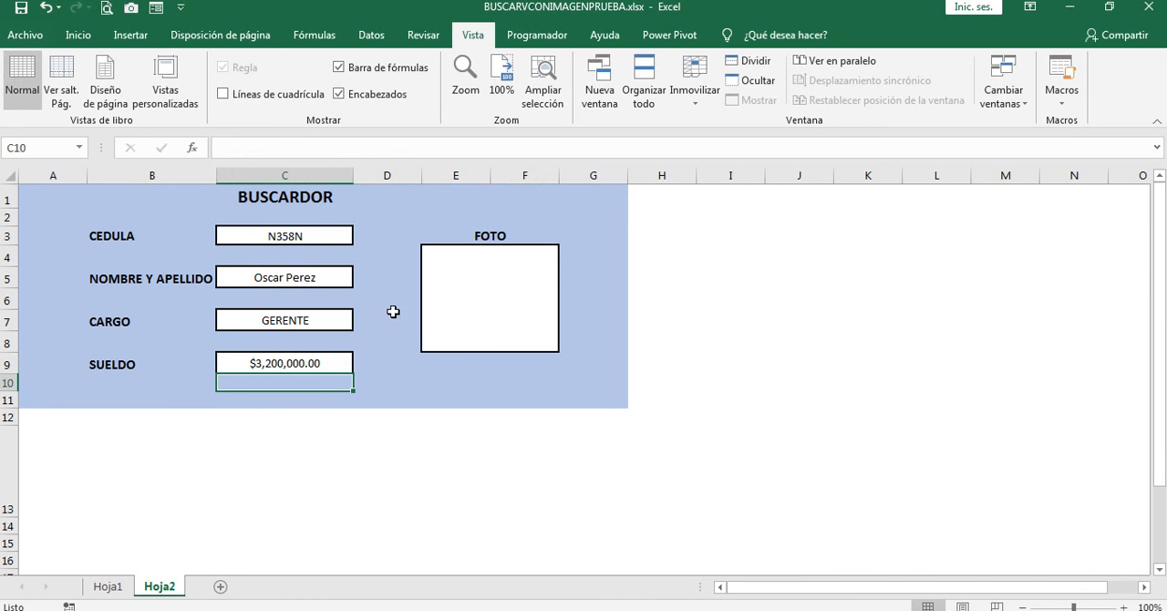
# Step: Start a BUSCARV formula in the merged FOTO cell E4 with the absolute reference $C$3 as lookup value
pyautogui.click(474, 280)
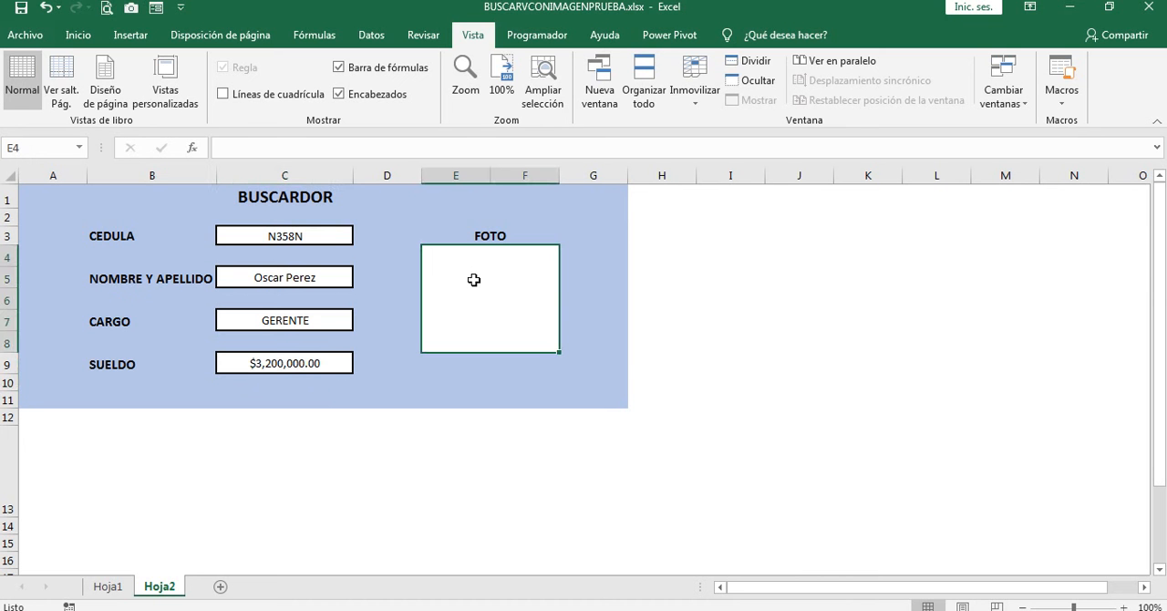
pyautogui.doubleClick(473, 280)
pyautogui.write('=BUS')
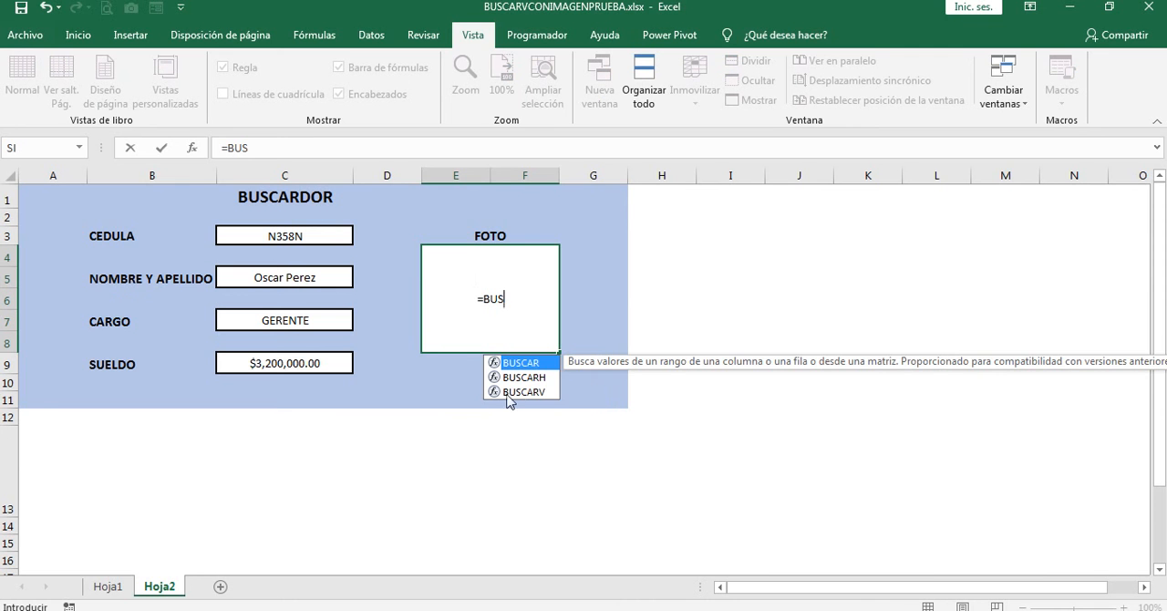
pyautogui.doubleClick(497, 391)
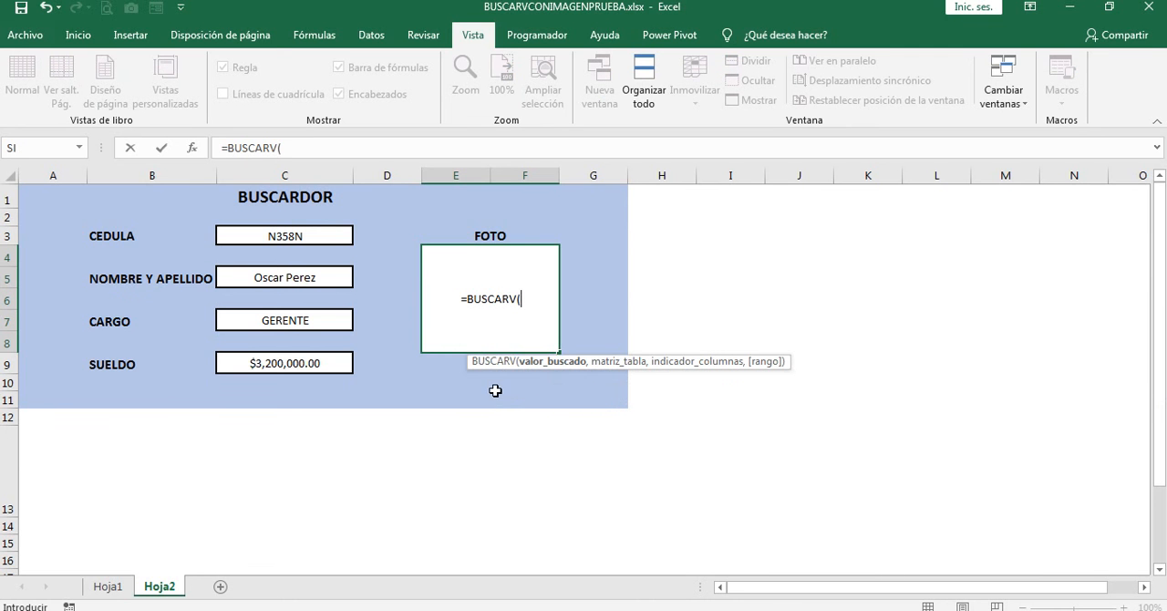
pyautogui.click(288, 235)
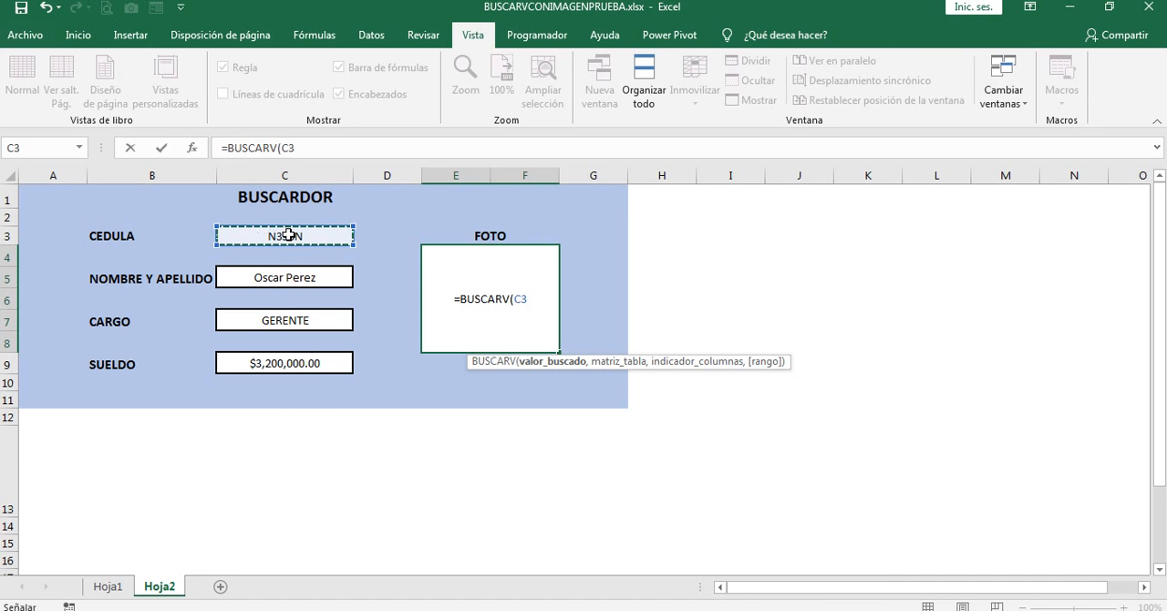
pyautogui.press('F4')
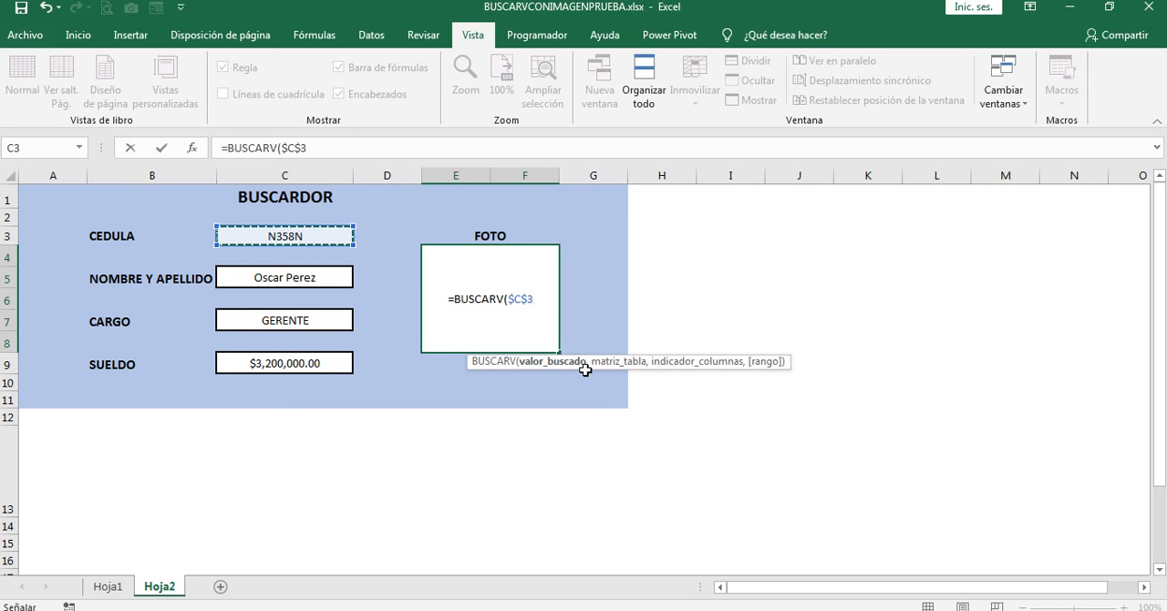
pyautogui.write(',')
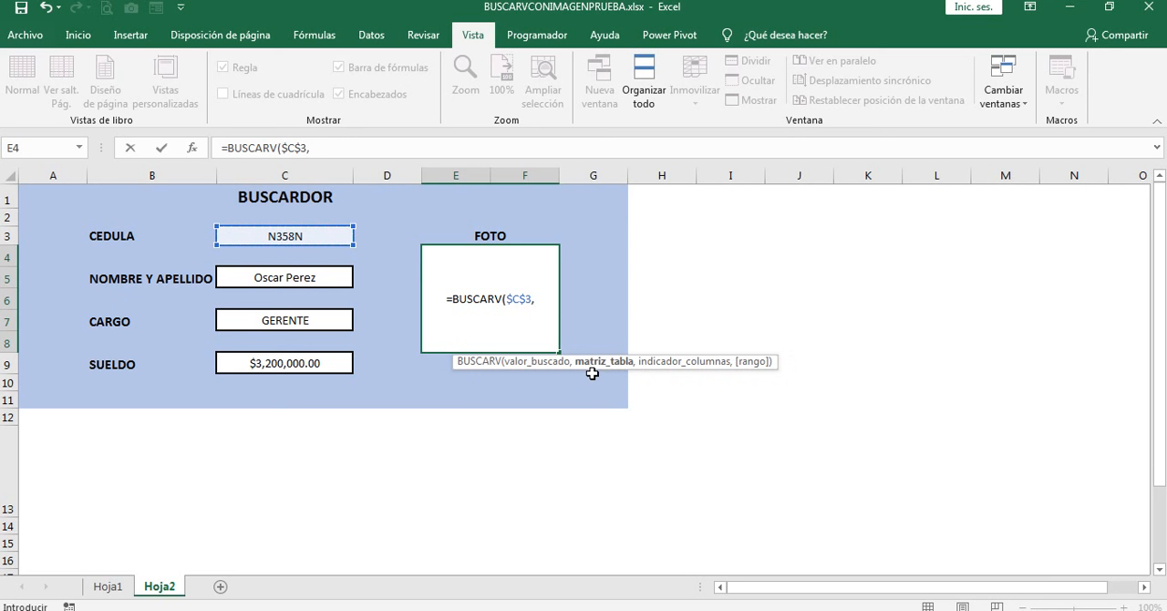
# Step: Complete the FOTO cell's BUSCARV formula with table range Hoja1!A2:F6, column index 1 and exact match FALSO
pyautogui.click(108, 587)
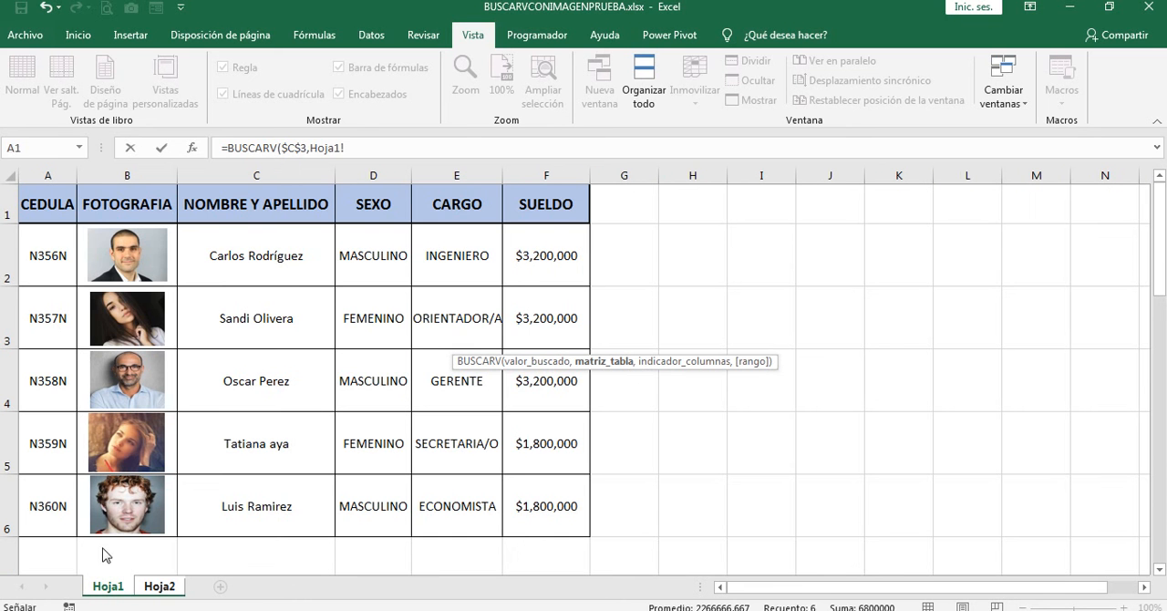
pyautogui.moveTo(44, 276); pyautogui.dragTo(527, 504)
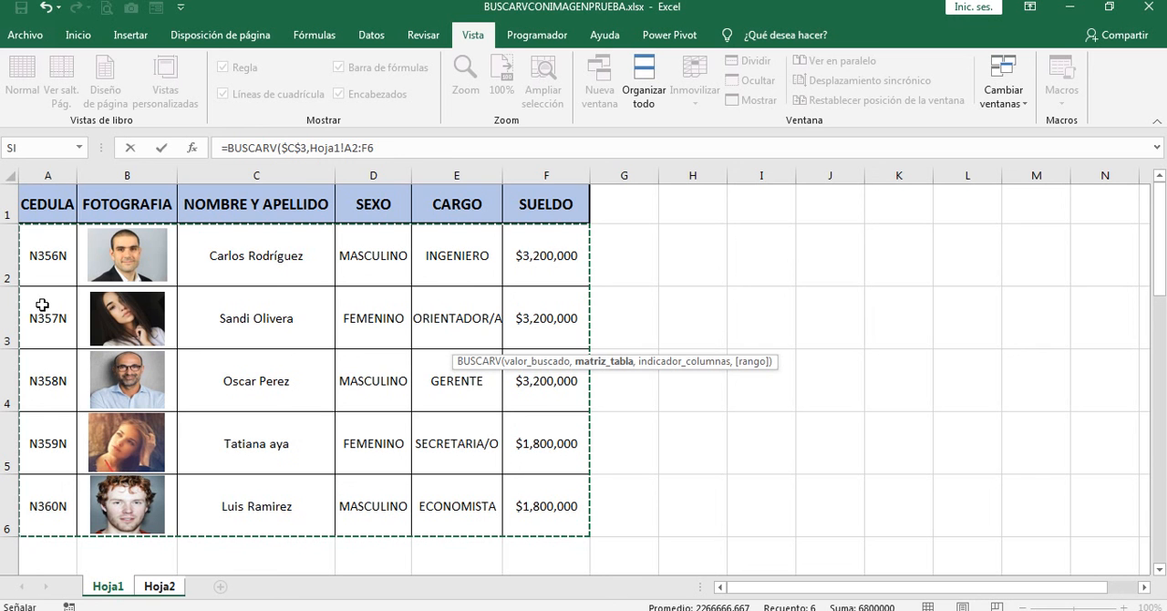
pyautogui.click(393, 147)
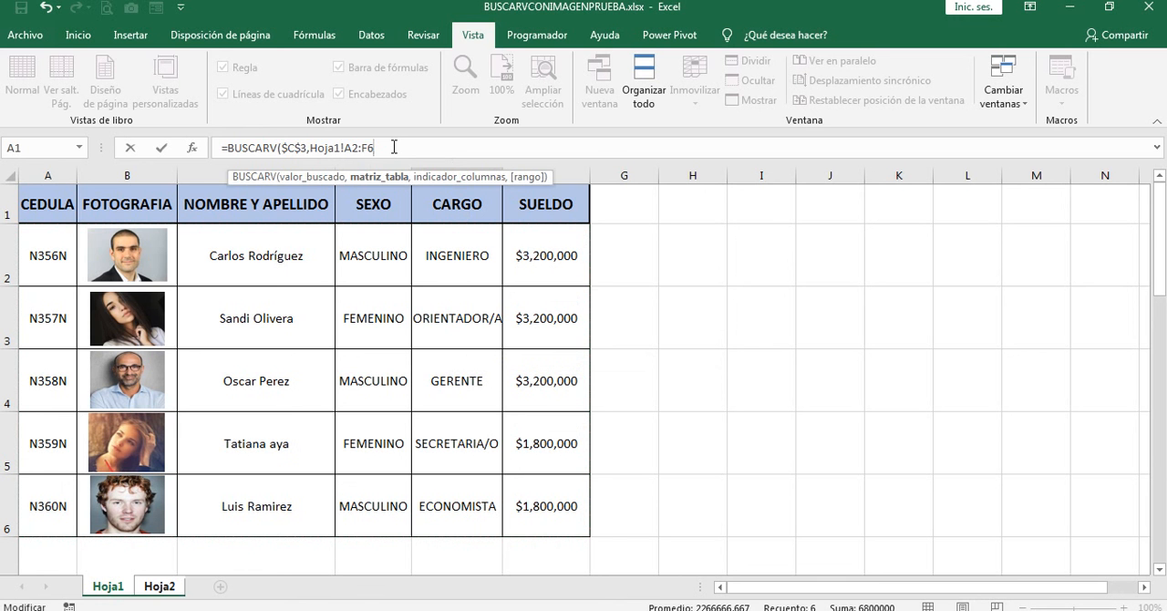
pyautogui.write(',')
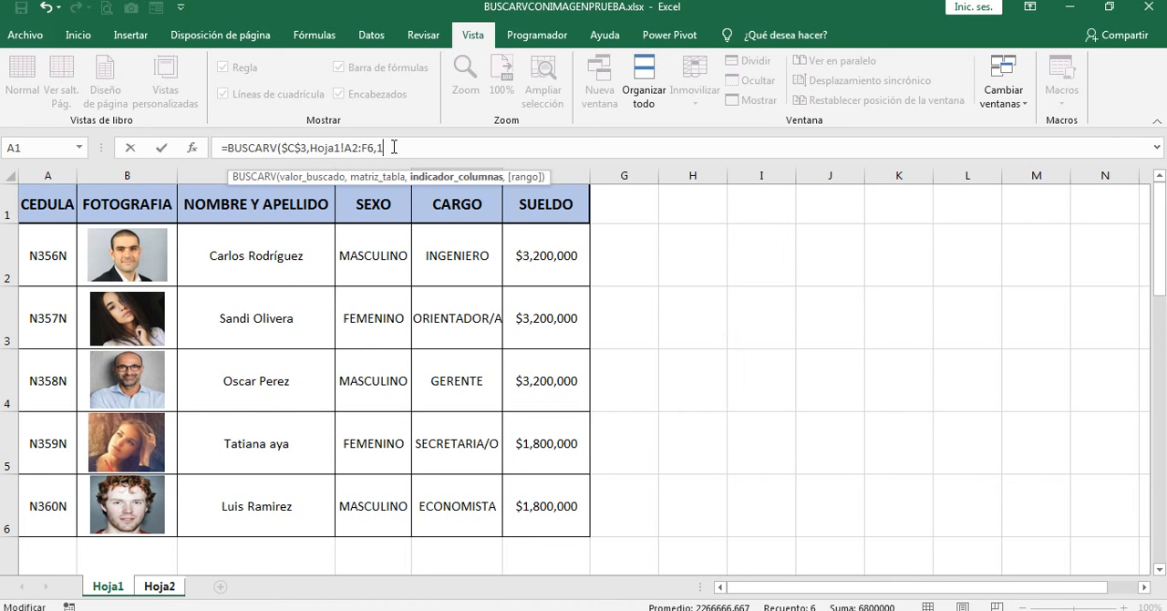
pyautogui.write('1,')
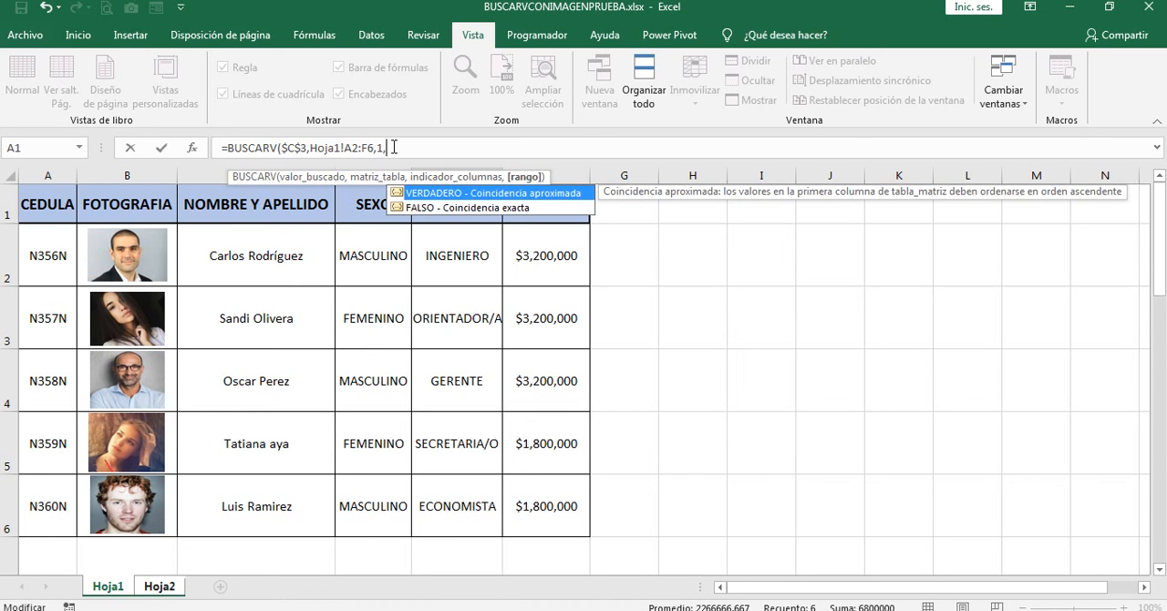
pyautogui.click(399, 208)
pyautogui.doubleClick(398, 209)
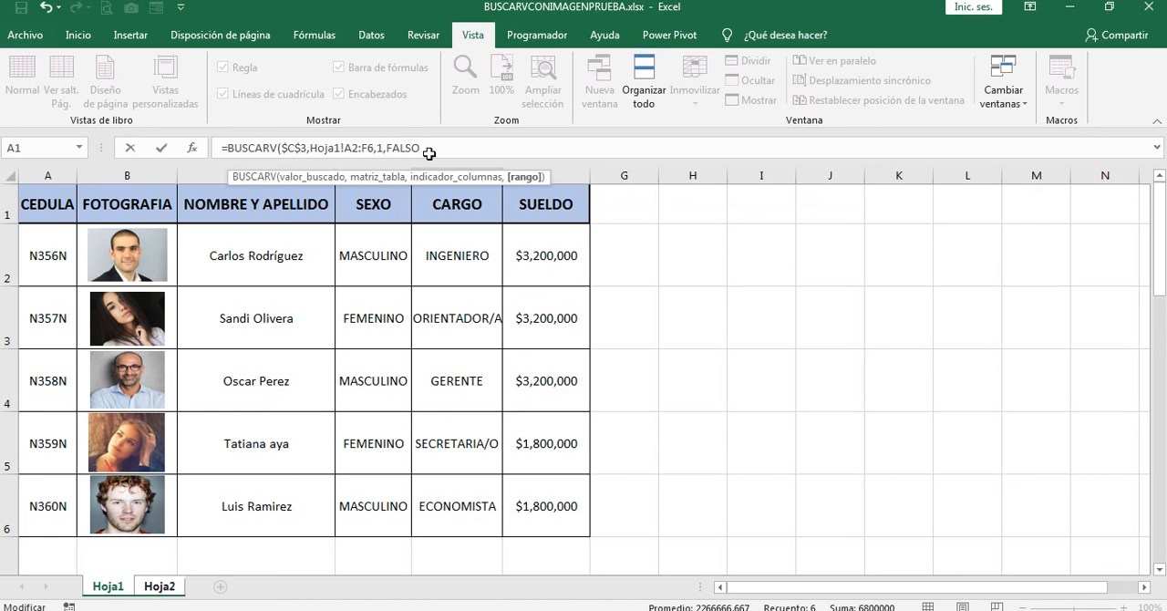
pyautogui.write(')')
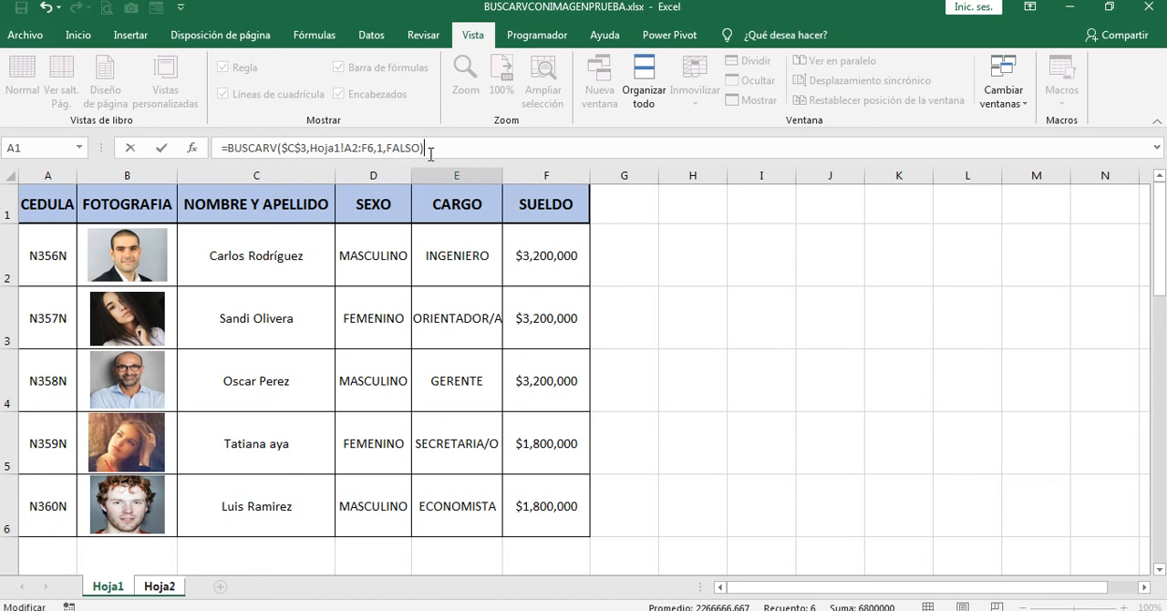
pyautogui.press('Return')
pyautogui.press('Escape')
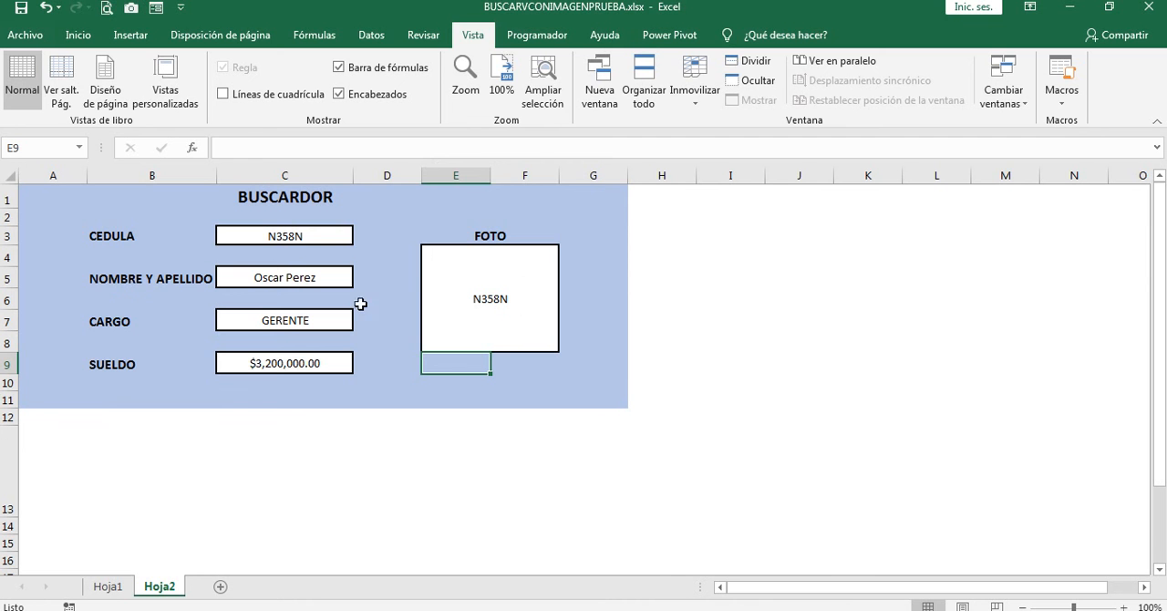
# Step: Change the CEDULA in C3 to the ID of the first employee listed in Hoja1
pyautogui.click(296, 236)
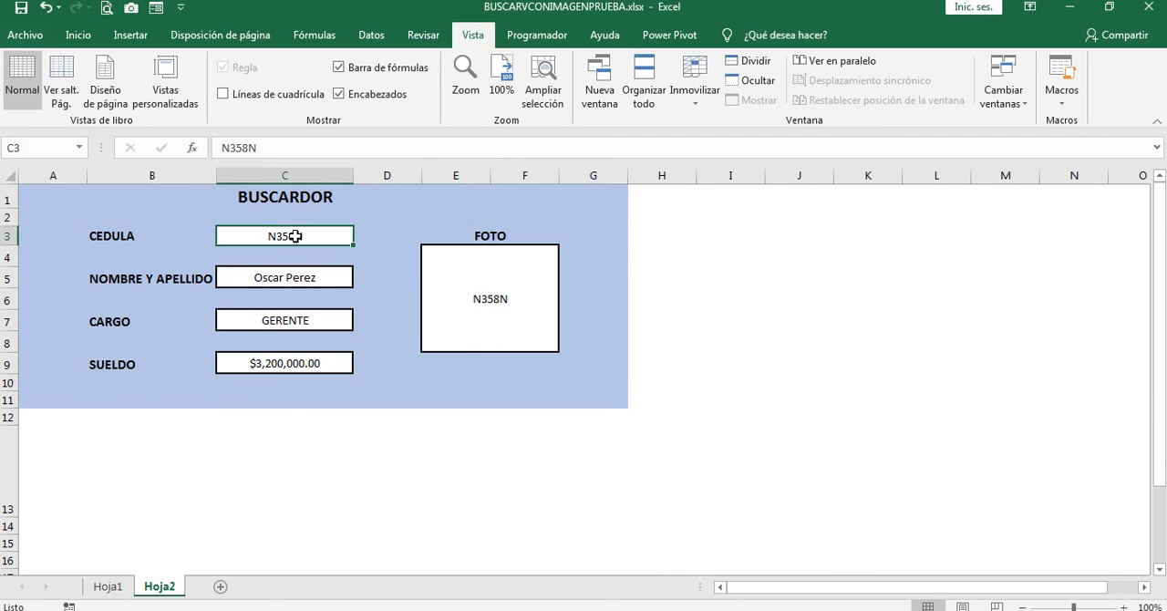
pyautogui.click(248, 147)
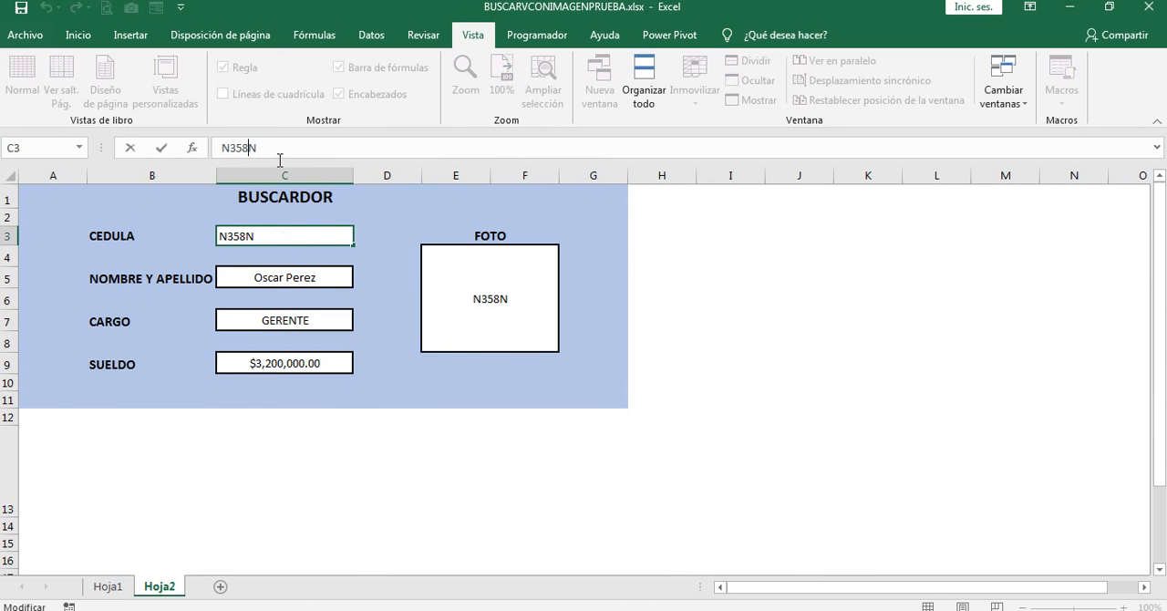
pyautogui.press('BackSpace')
pyautogui.write('6')
pyautogui.press('Return')
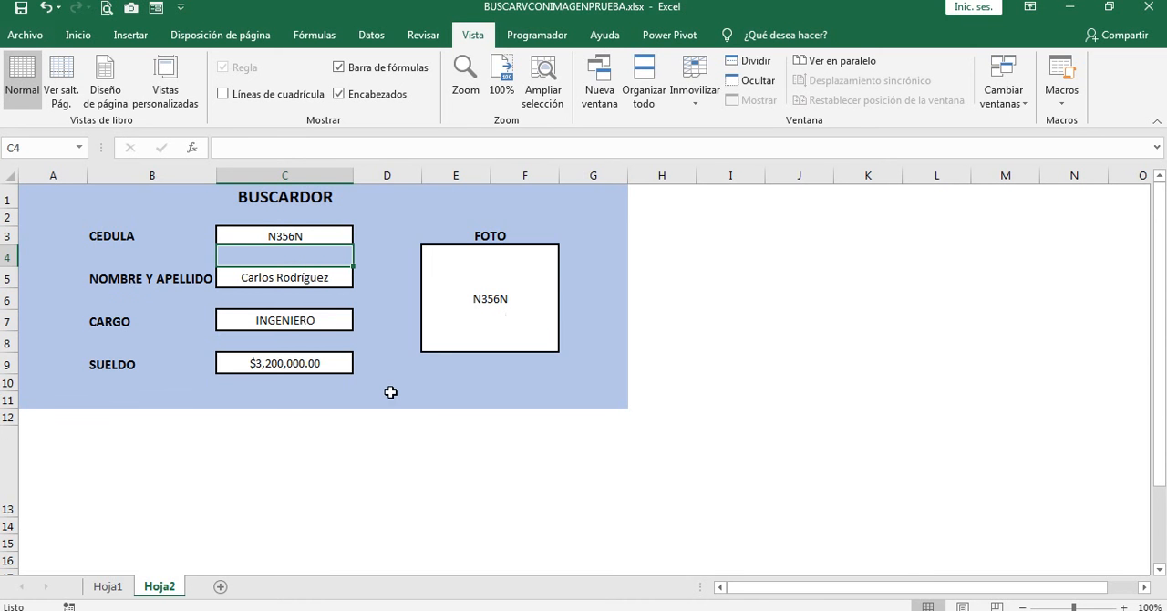
pyautogui.click(107, 585)
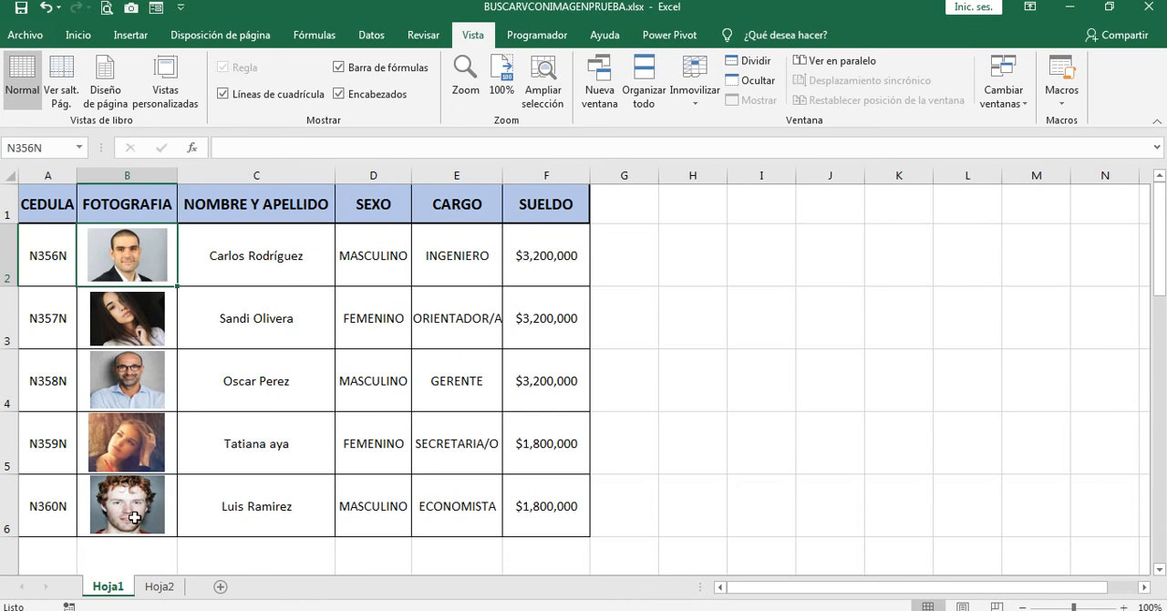
pyautogui.click(142, 253)
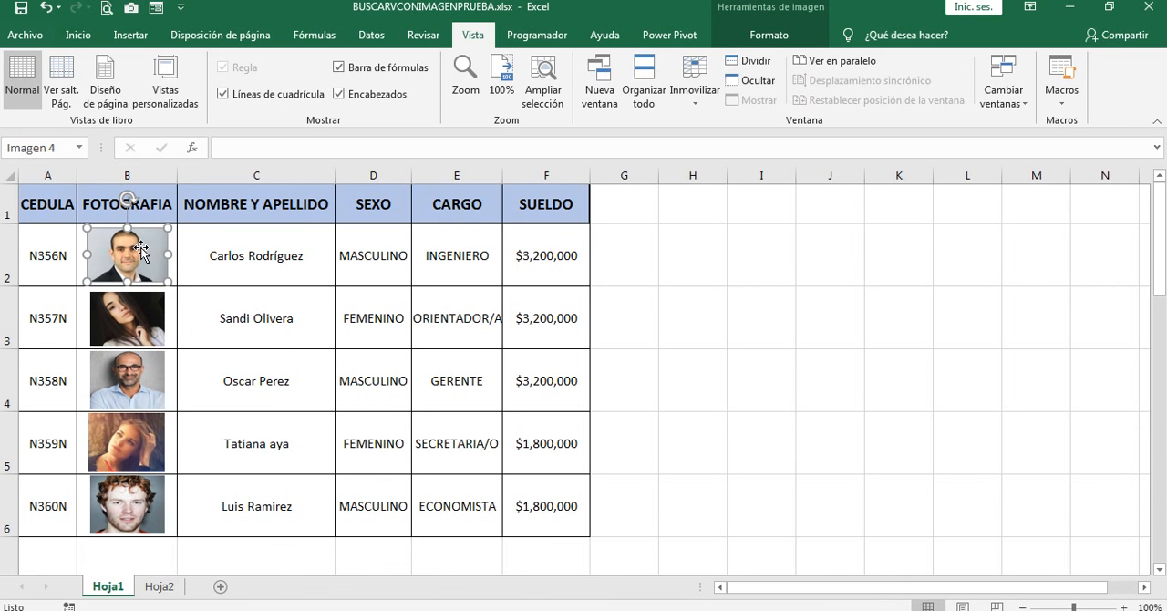
pyautogui.click(158, 587)
pyautogui.click(805, 342)
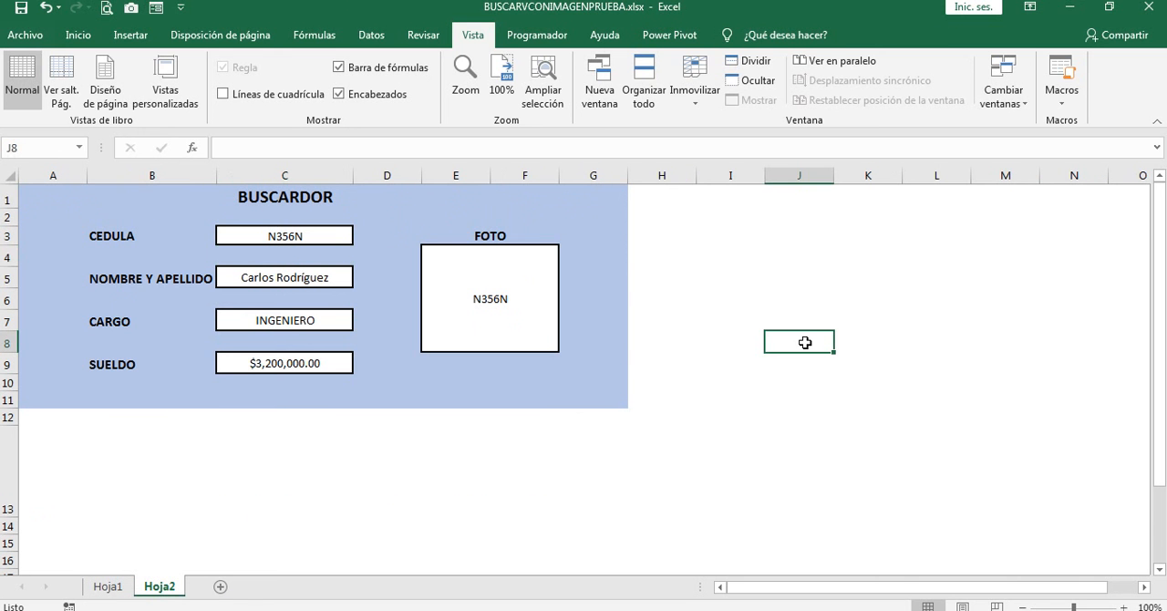
pyautogui.click(804, 453)
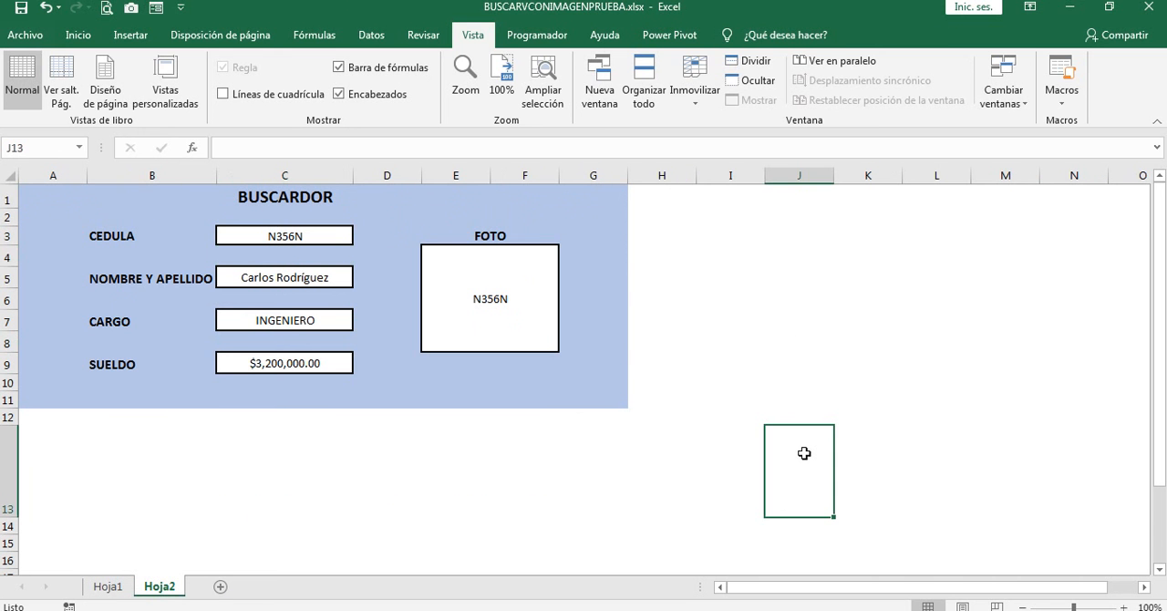
# Step: Paste the copied employee photo at J13 in Hoja2, and define the workbook name FOTOS as =indirecto(Hoja2!$E$4)
pyautogui.hotkey('ctrl', 'v')
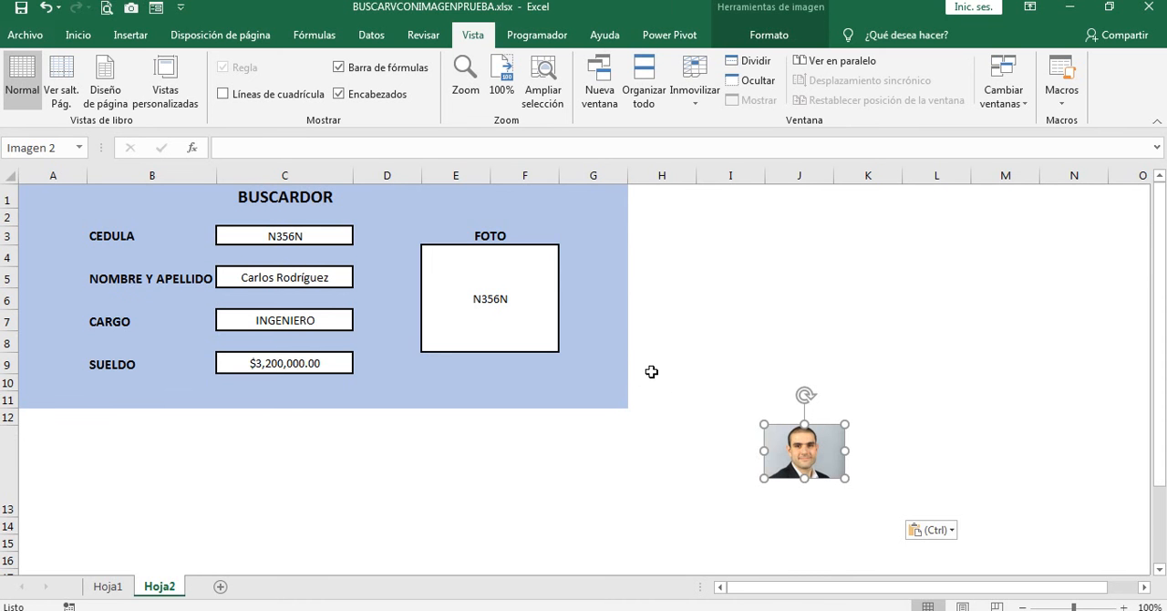
pyautogui.click(529, 308)
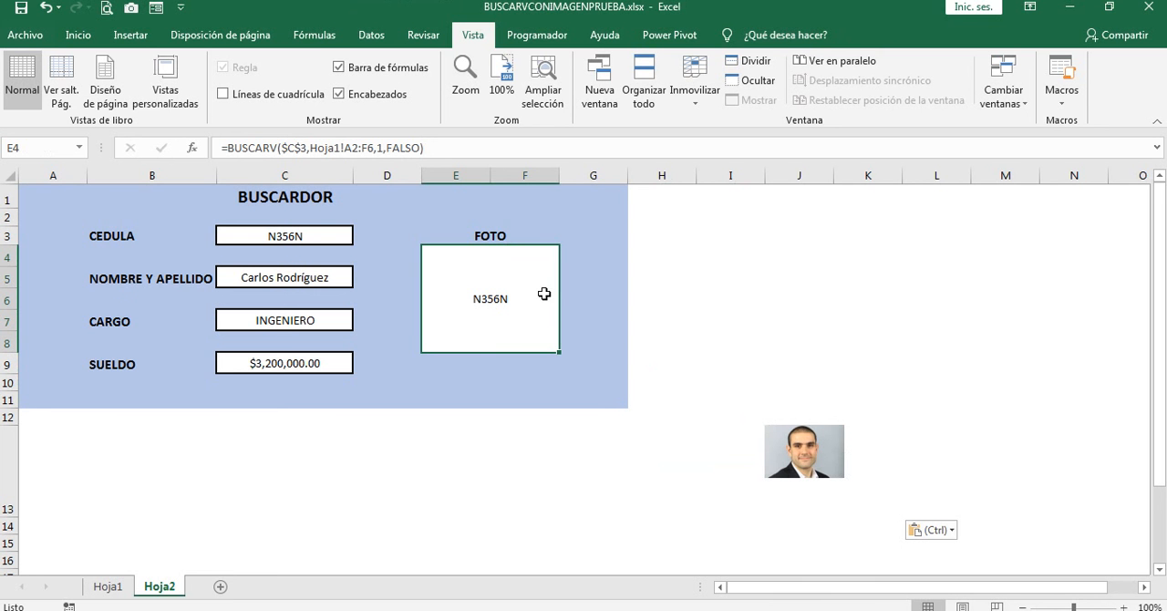
pyautogui.click(314, 36)
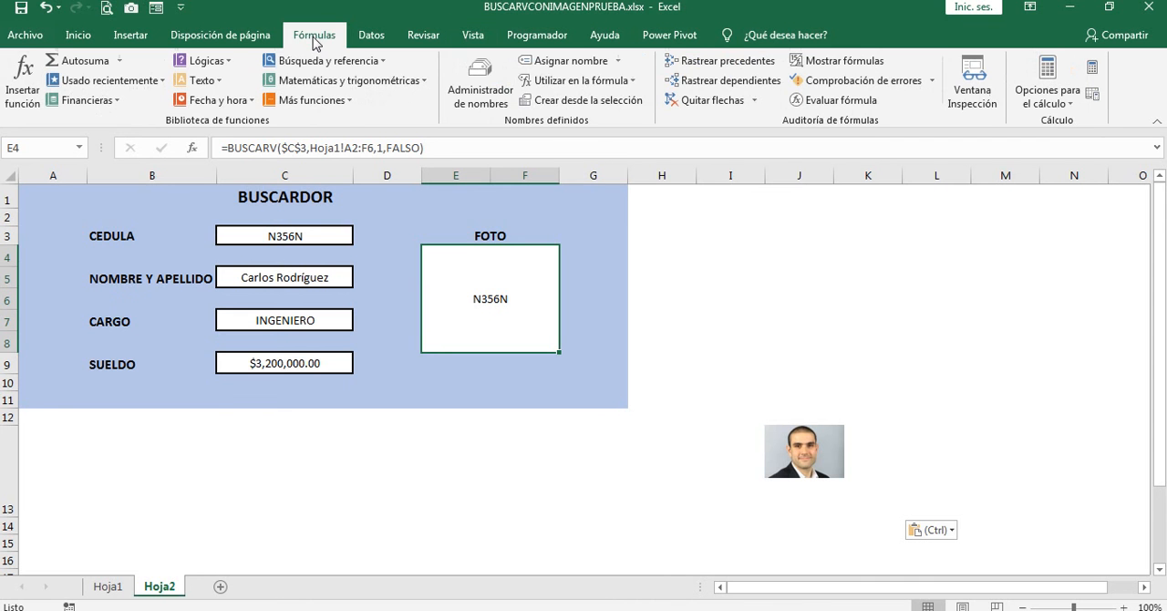
pyautogui.click(572, 60)
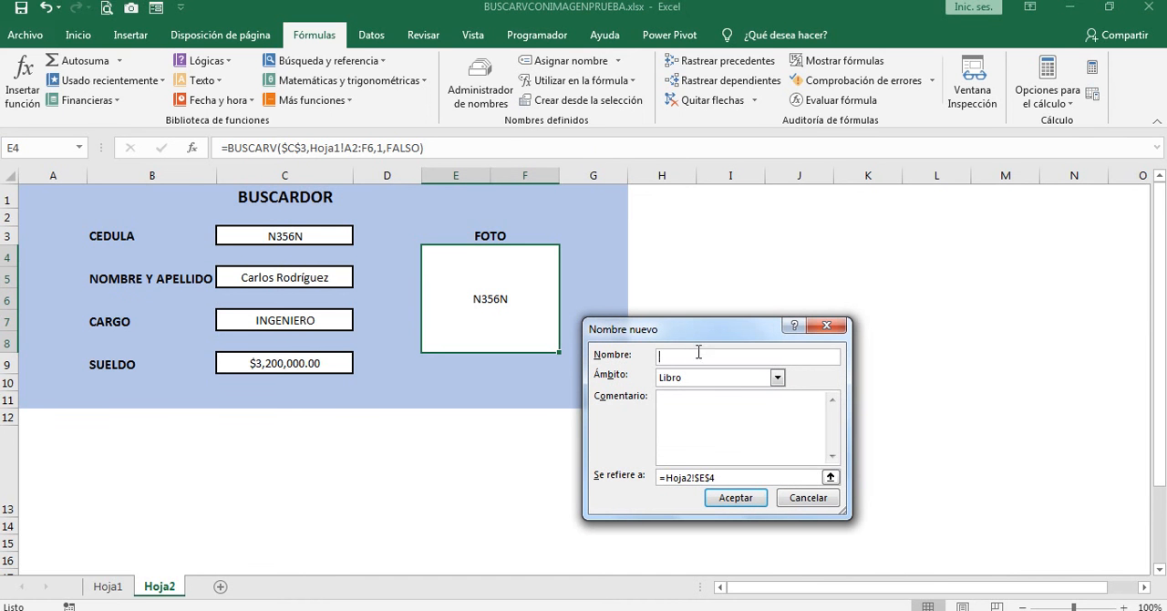
pyautogui.write('FOTOS')
pyautogui.click(664, 476)
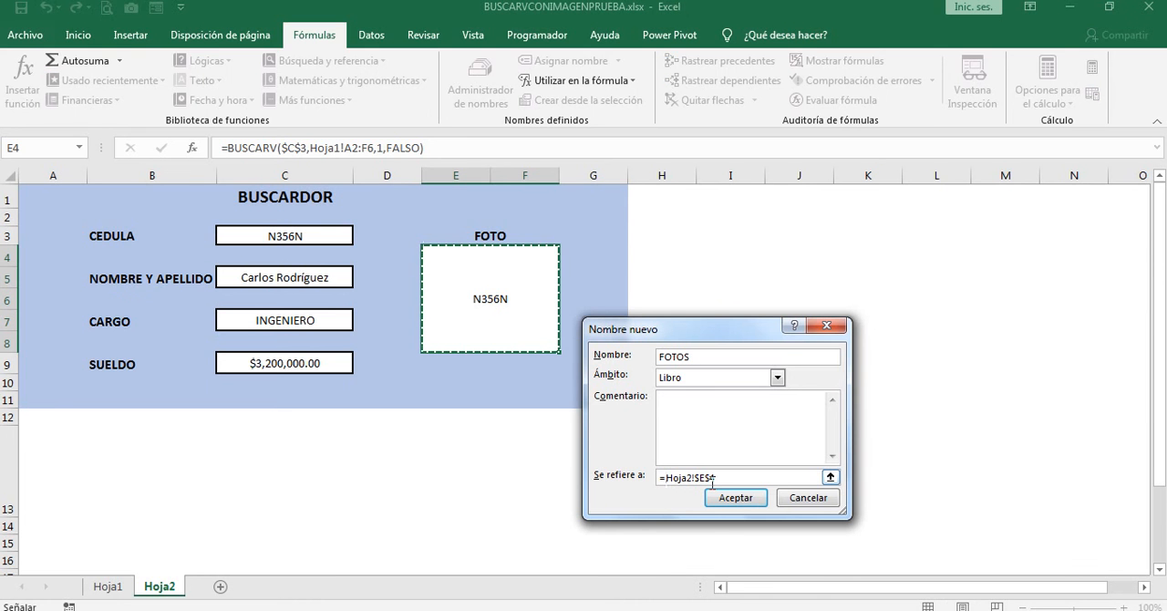
pyautogui.write('indir')
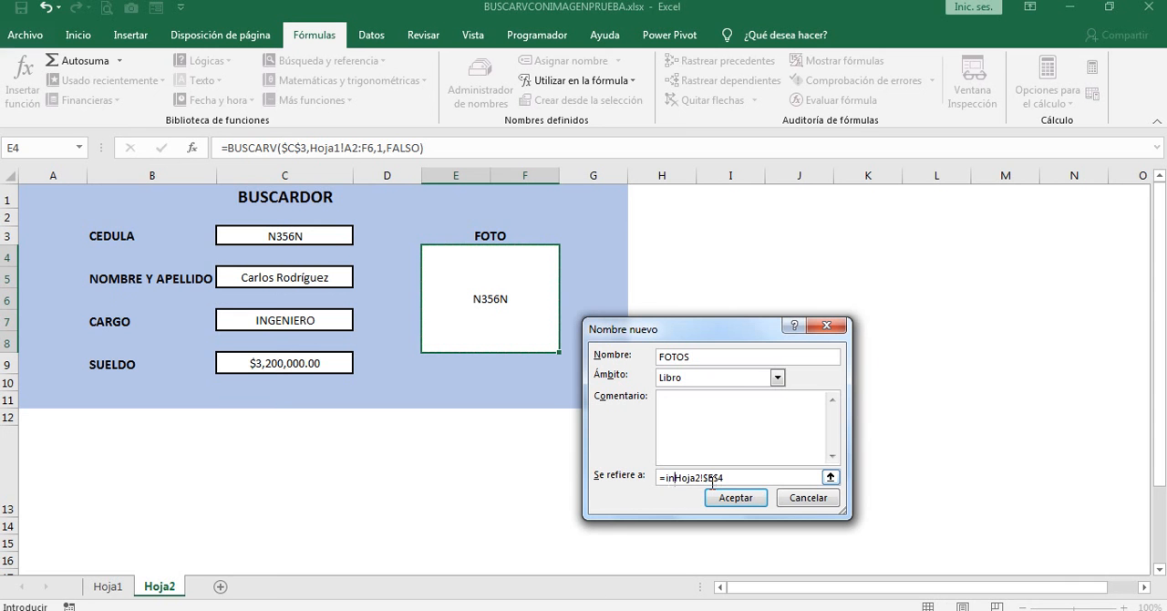
pyautogui.write('ecto(')
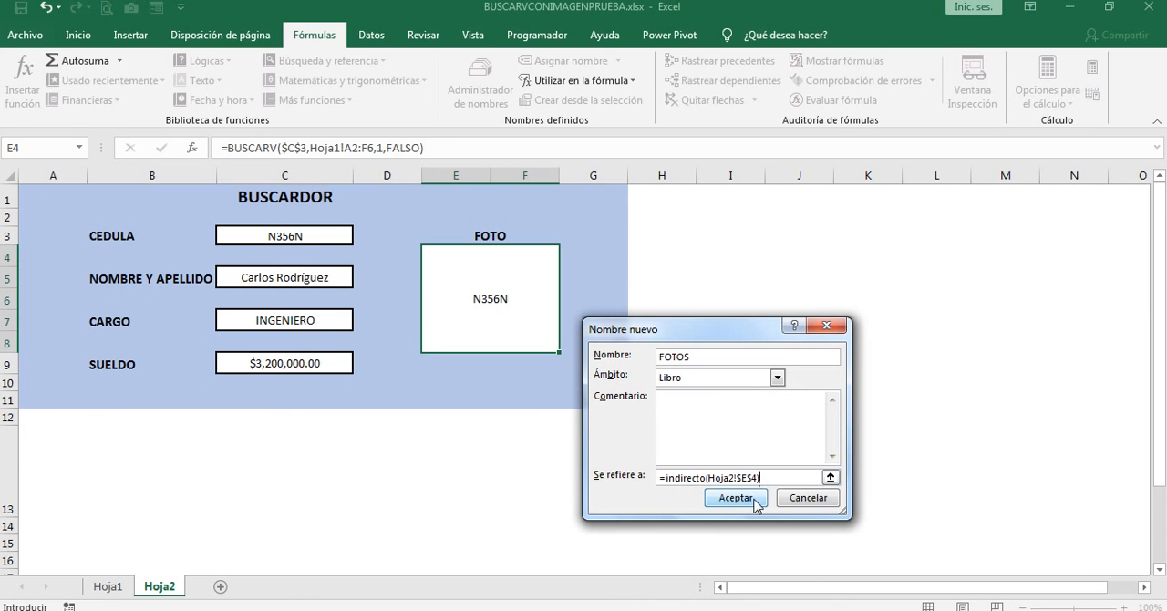
pyautogui.click(754, 501)
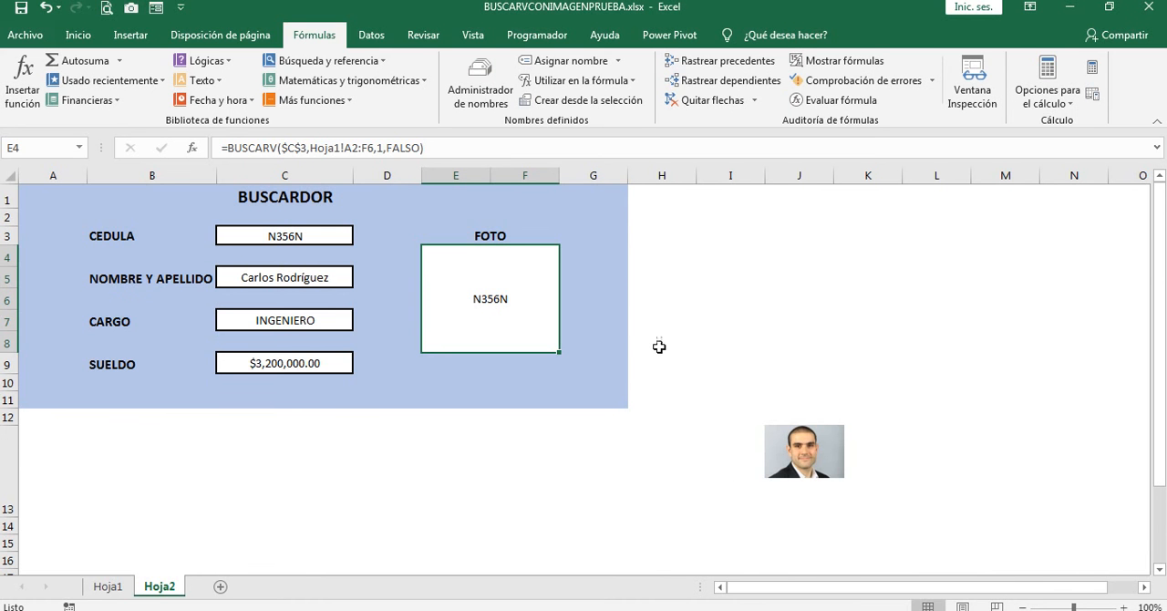
# Step: Link the pasted photo to the defined name with the formula =FOTOS
pyautogui.click(799, 445)
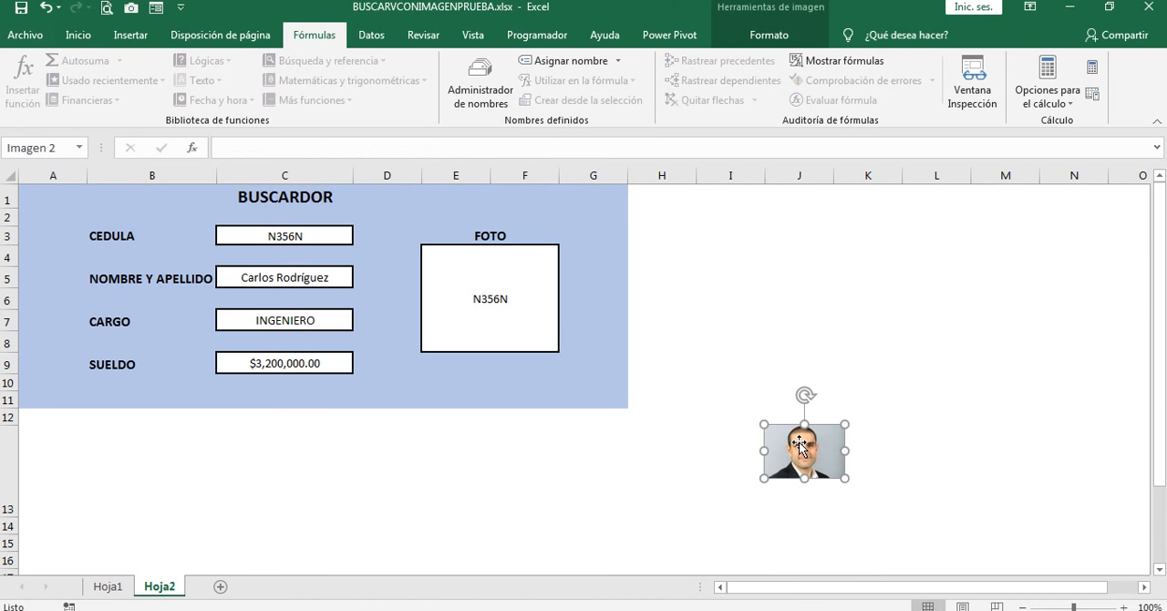
pyautogui.click(237, 145)
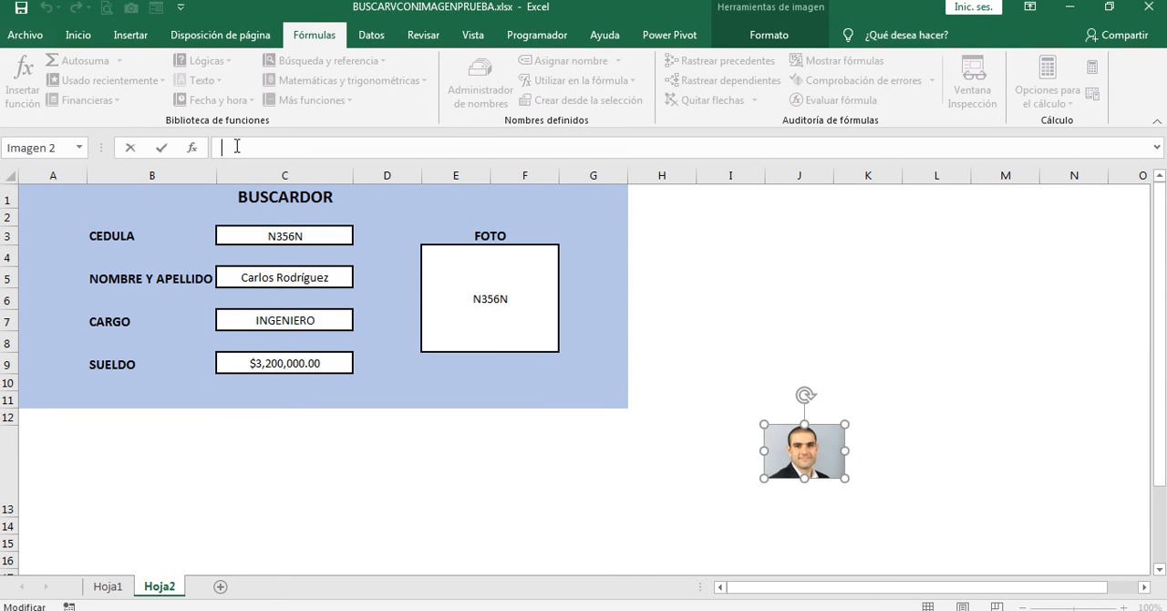
pyautogui.write('=fo')
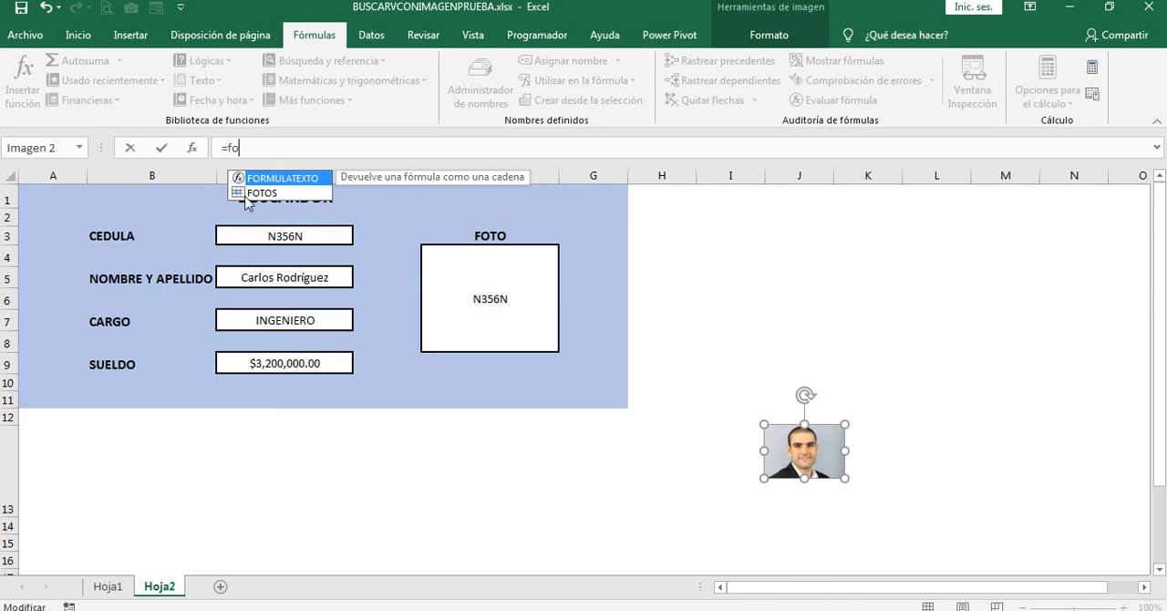
pyautogui.doubleClick(260, 193)
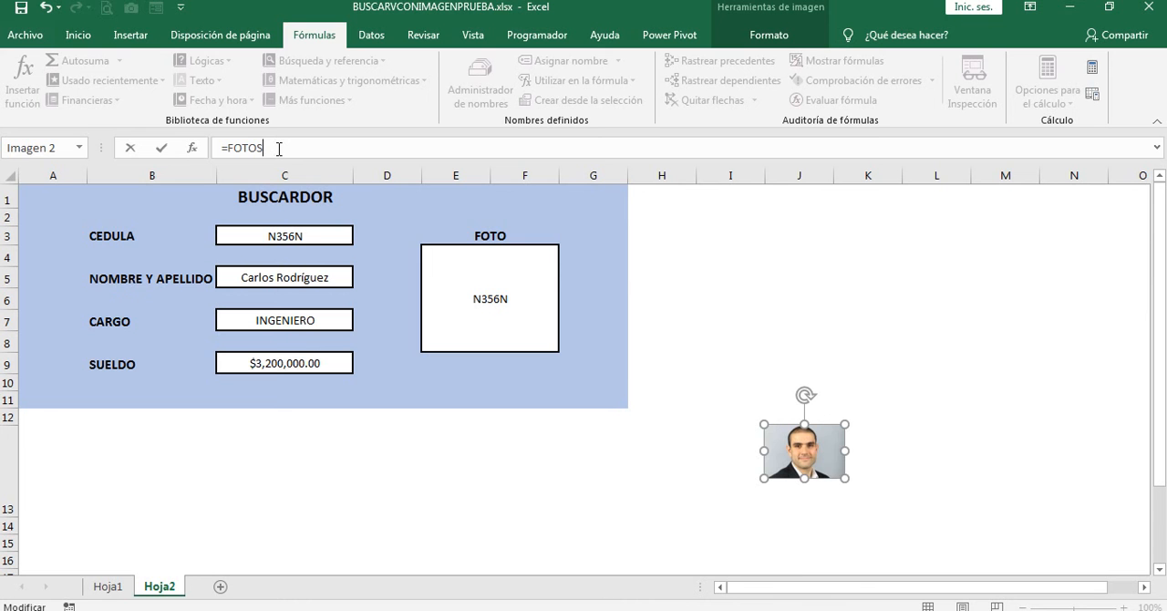
pyautogui.press('Return')
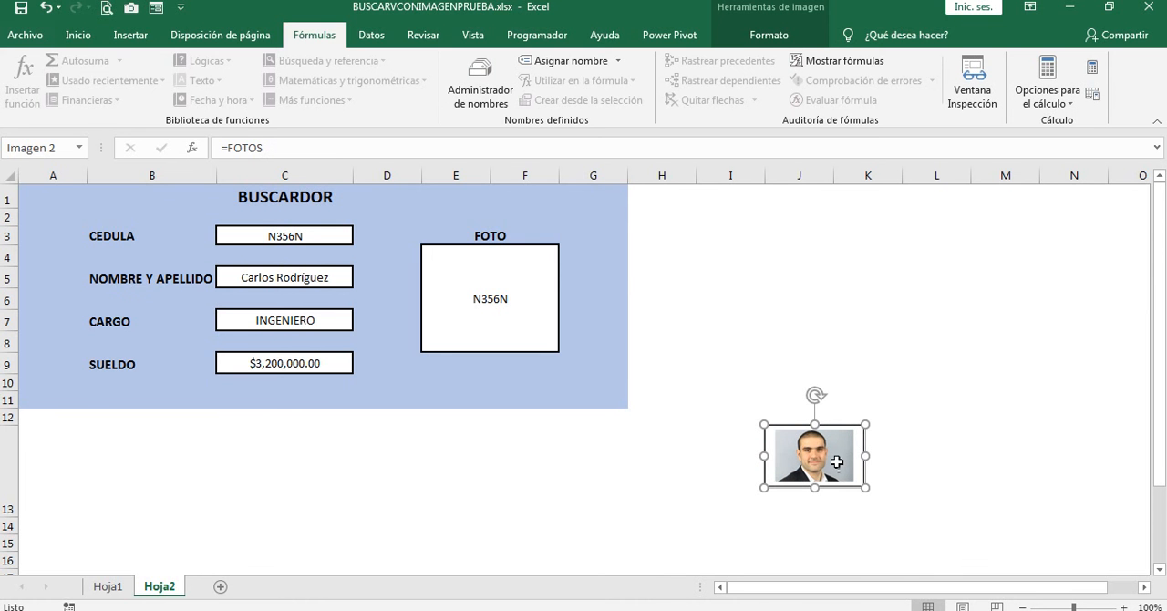
# Step: Change the CEDULA in C3 to the second employee's ID and compare the form with that employee's record in Hoja1
pyautogui.click(292, 235)
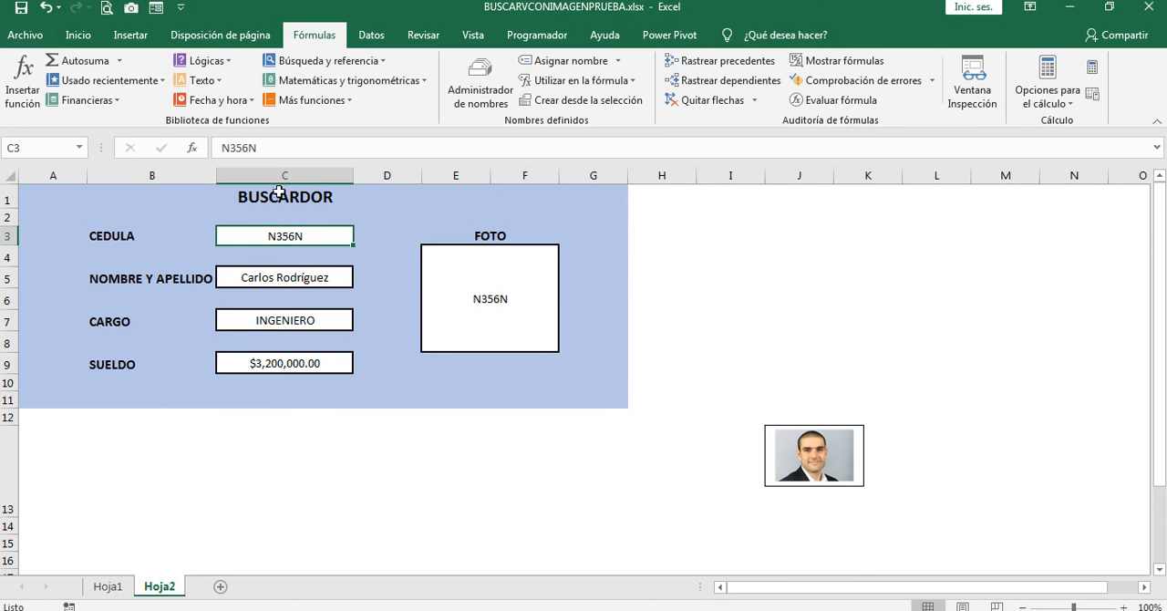
pyautogui.click(248, 148)
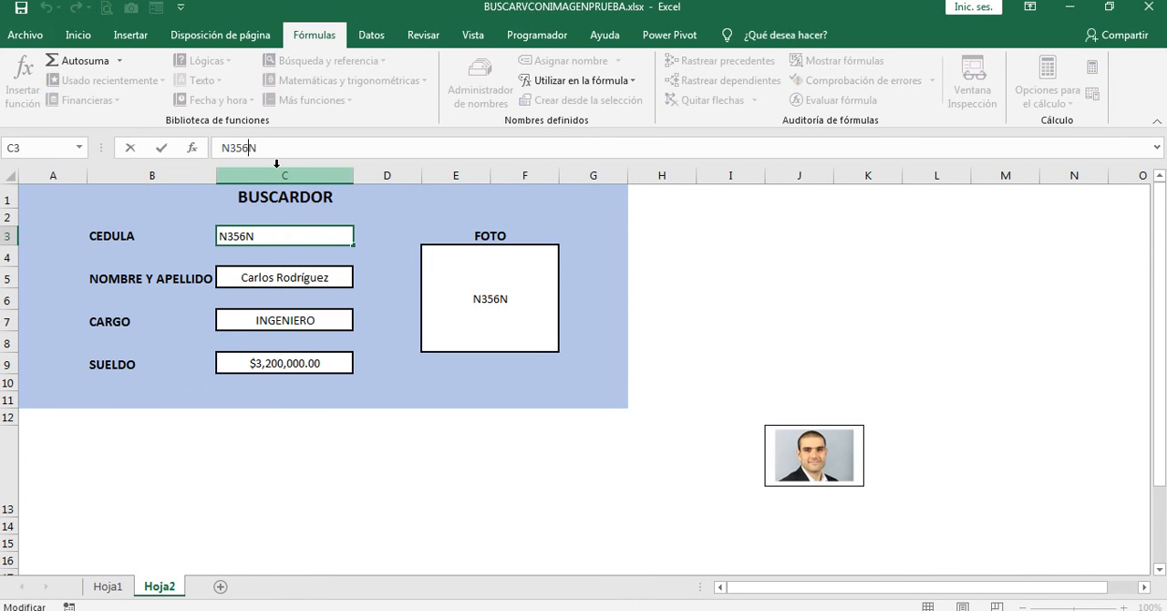
pyautogui.press('BackSpace')
pyautogui.write('7')
pyautogui.press('Return')
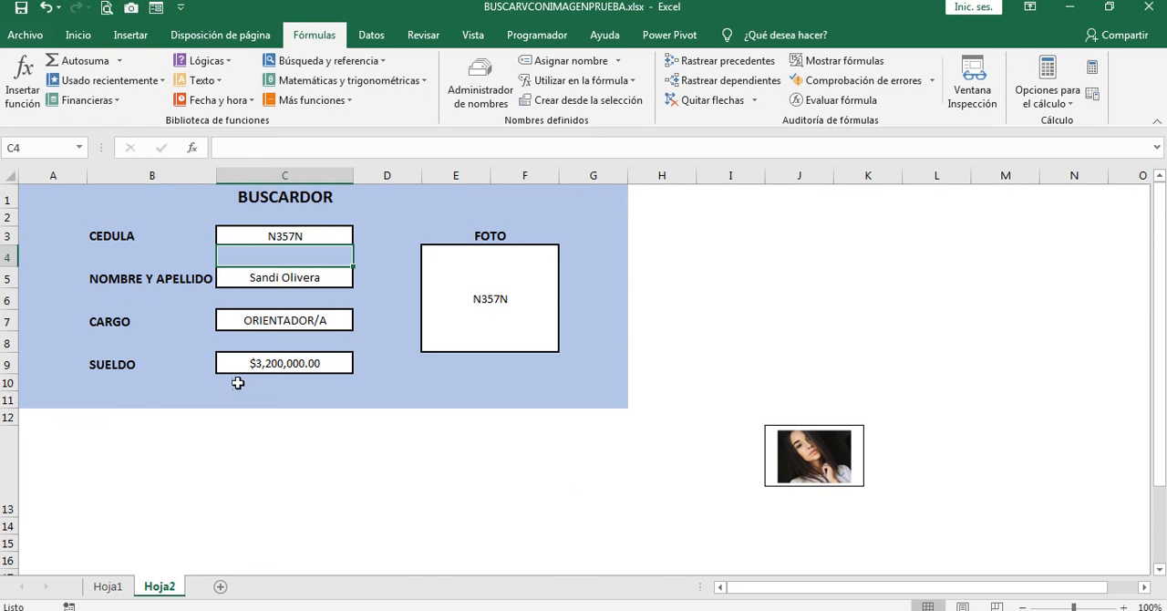
pyautogui.click(107, 586)
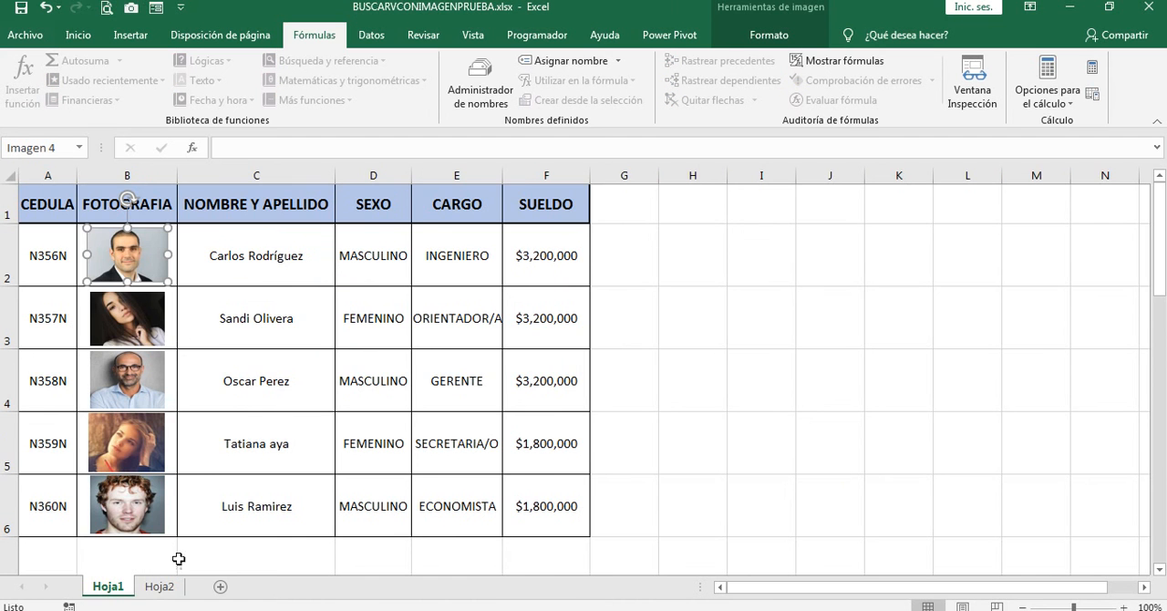
pyautogui.click(160, 586)
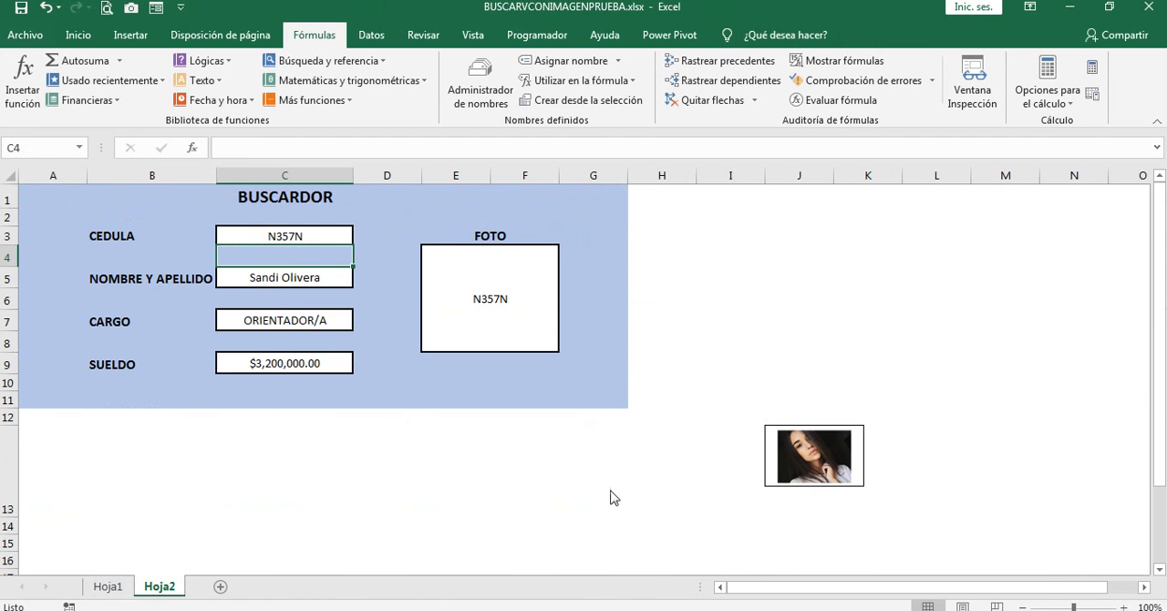
# Step: Move the linked photo into the FOTO box over E4 and enlarge it to nearly fill the frame
pyautogui.moveTo(806, 454); pyautogui.dragTo(491, 296)
pyautogui.moveTo(538, 327); pyautogui.dragTo(425, 343)
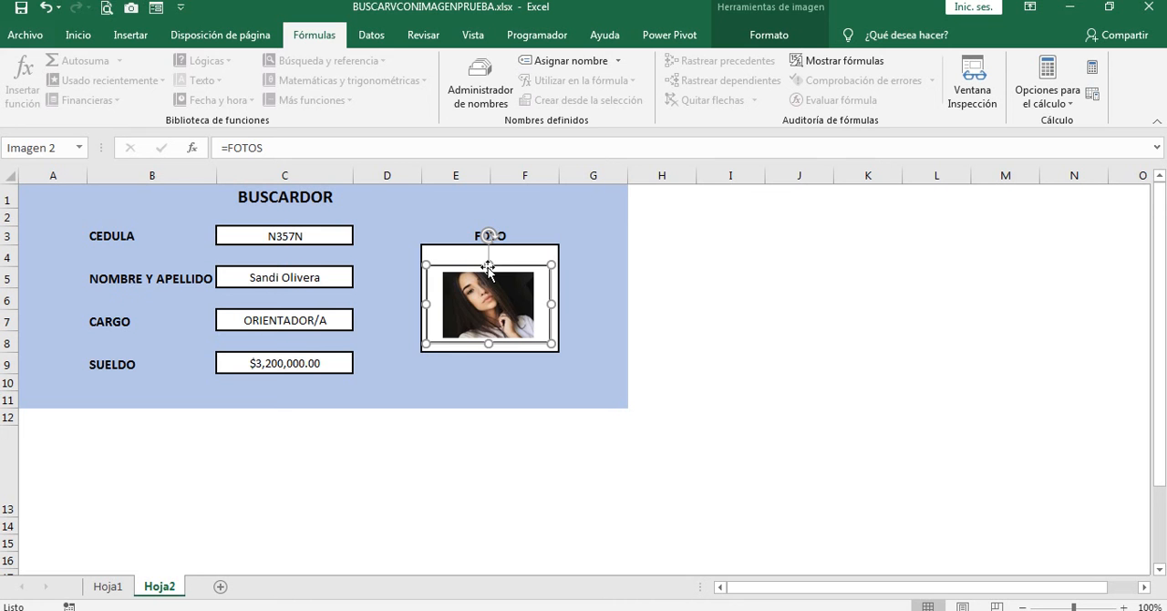
pyautogui.moveTo(488, 266); pyautogui.dragTo(489, 253)
pyautogui.click(761, 324)
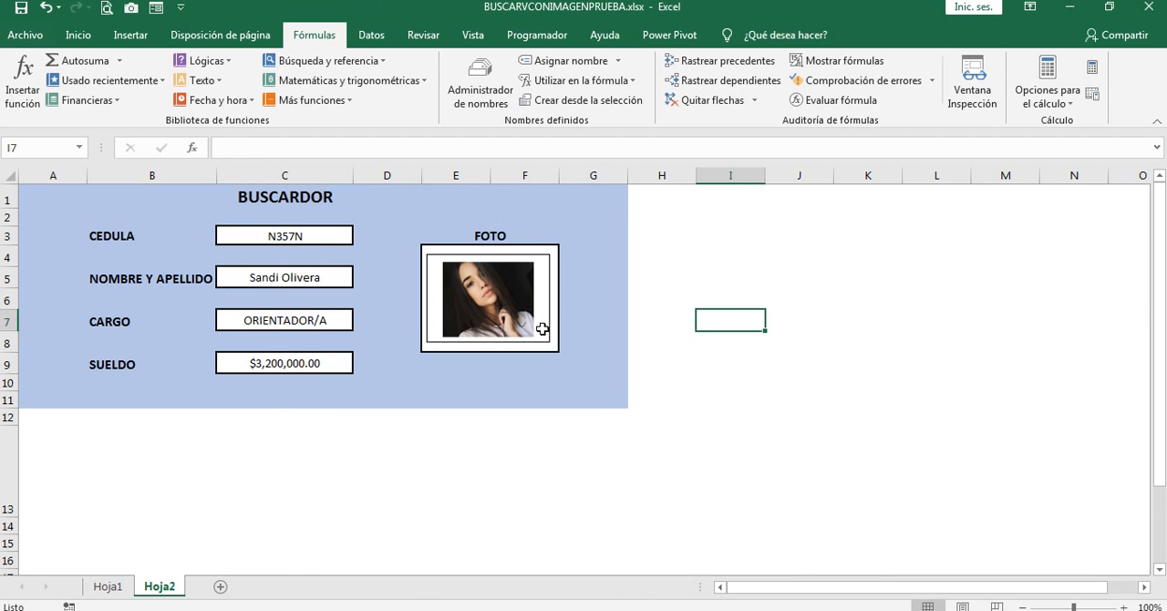
# Step: Test the lookup by changing the CEDULA in C3 to the ID of the third employee listed in Hoja1
pyautogui.click(287, 237)
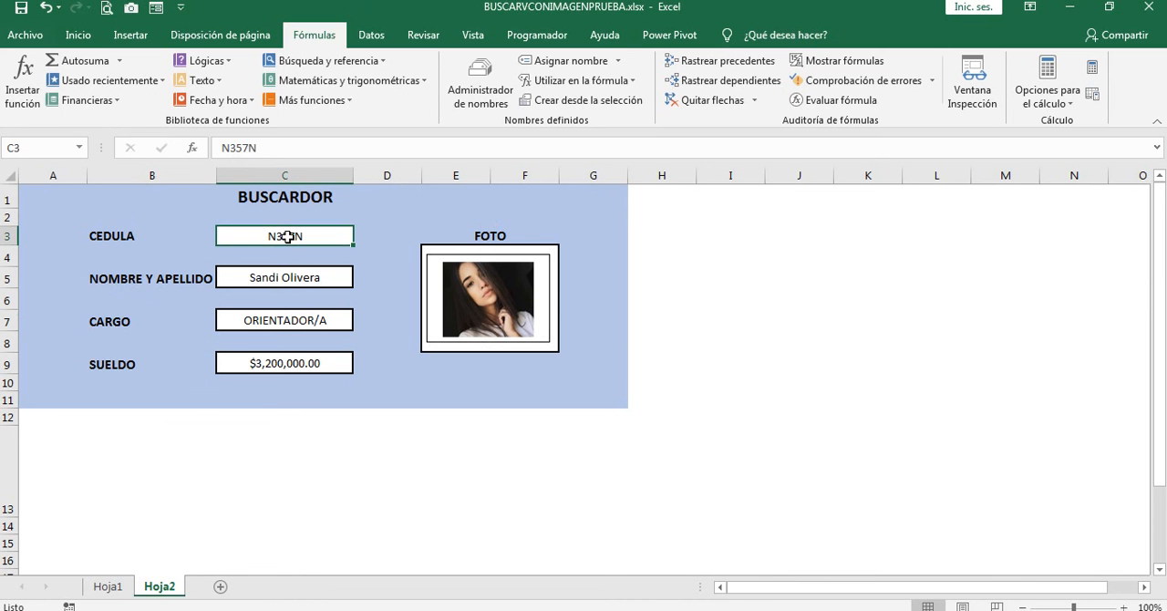
pyautogui.click(248, 148)
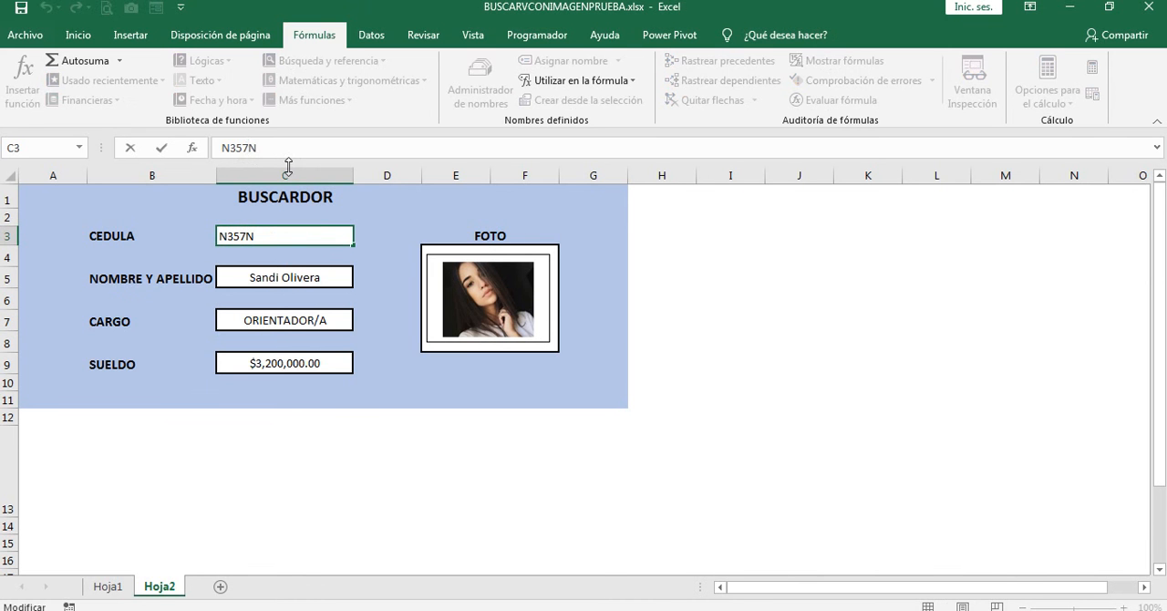
pyautogui.press('BackSpace')
pyautogui.write('8')
pyautogui.press('Return')
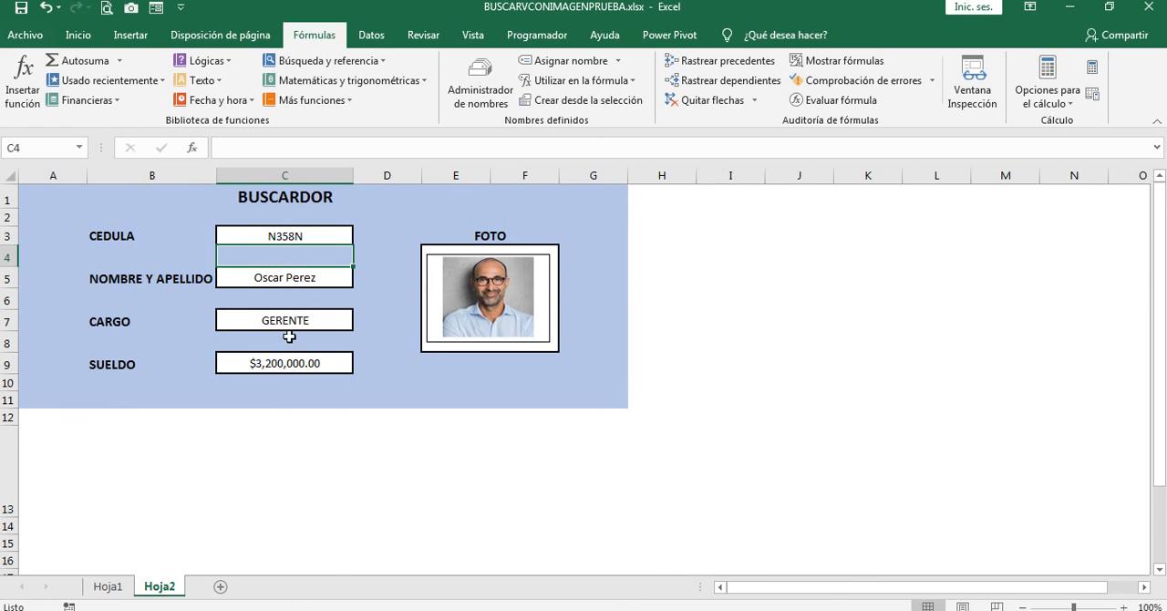
# Step: Look up the last employee's ID in Hoja1 and set the CEDULA in Hoja2 cell C3 to it
pyautogui.click(107, 587)
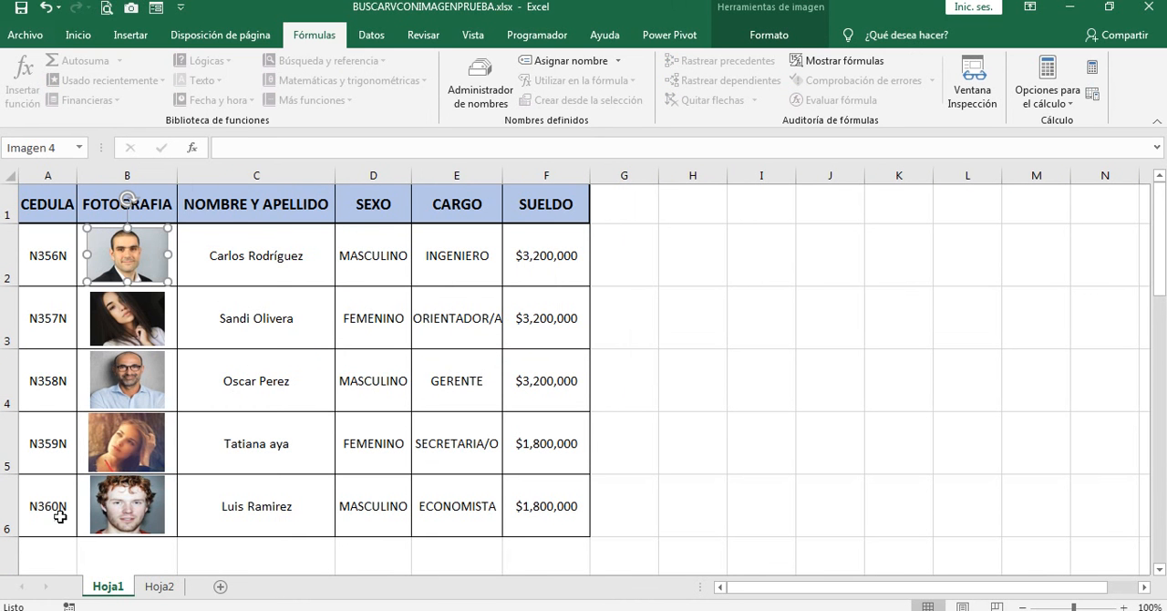
pyautogui.click(159, 586)
pyautogui.click(305, 236)
pyautogui.click(260, 148)
pyautogui.press('Left')
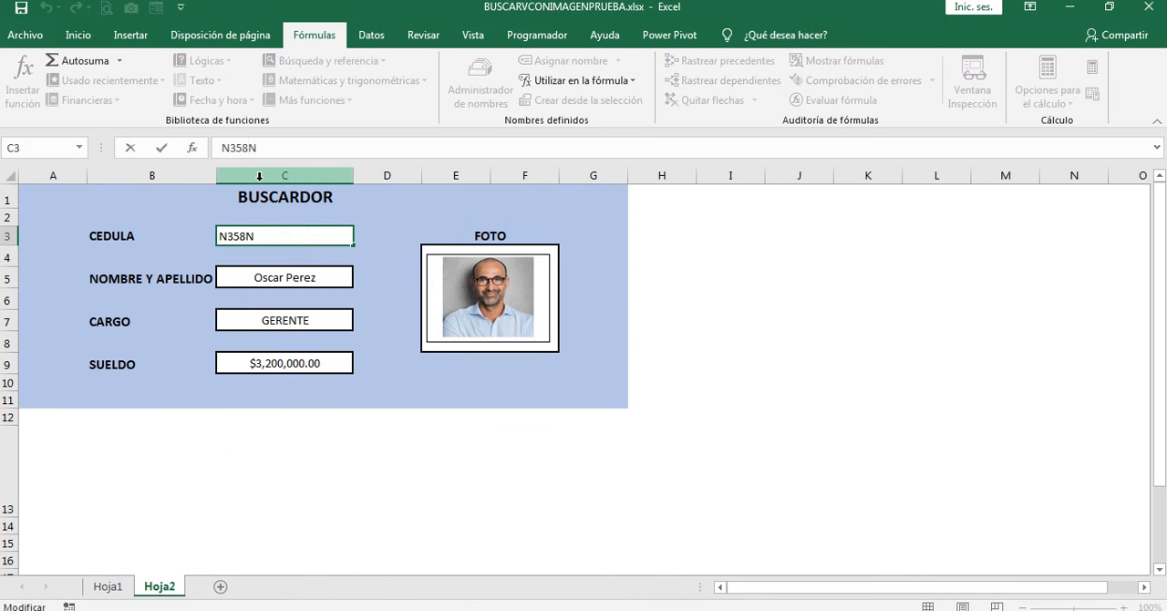
pyautogui.press('BackSpace')
pyautogui.press('BackSpace')
pyautogui.write('60')
pyautogui.press('Return')
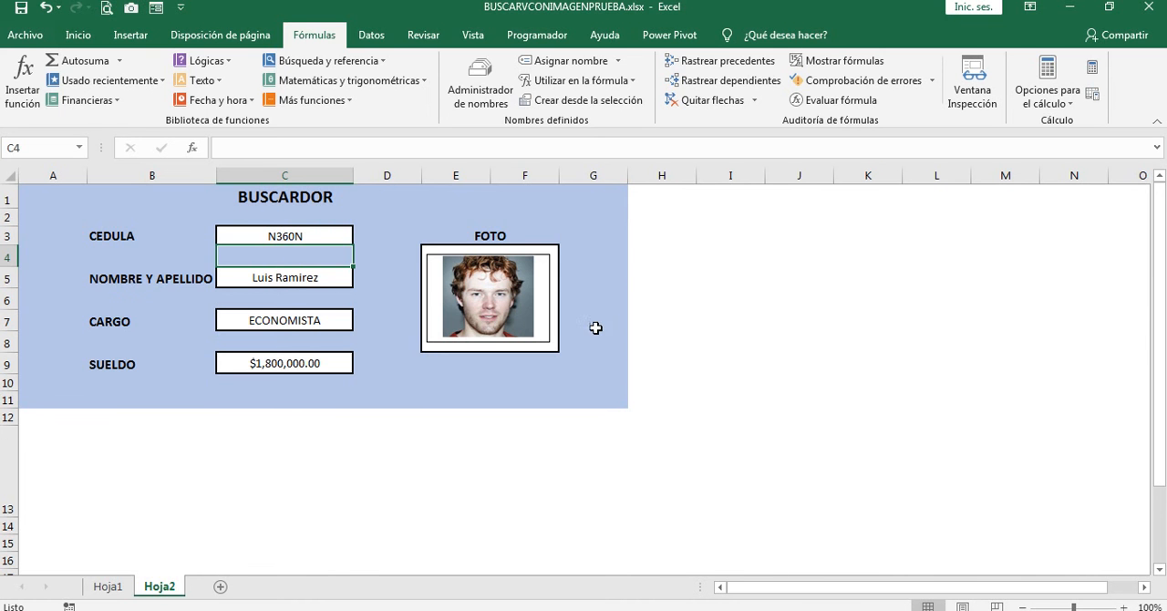
# Step: Review the CEDULA column in Hoja1, starting from A2, and return to the search form in Hoja2
pyautogui.click(116, 582)
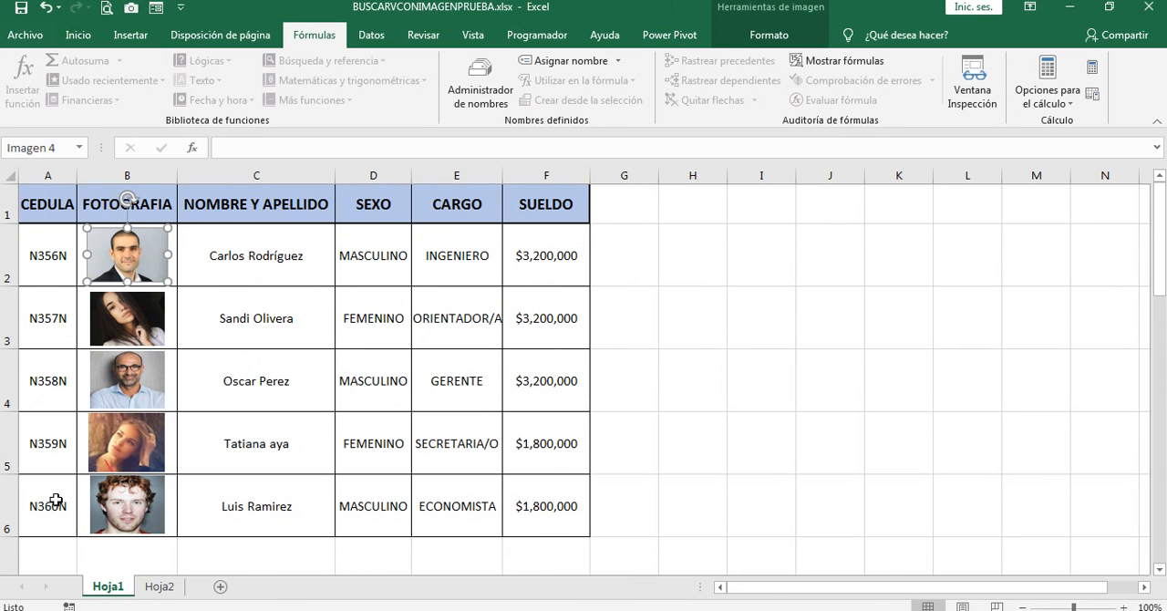
pyautogui.click(52, 271)
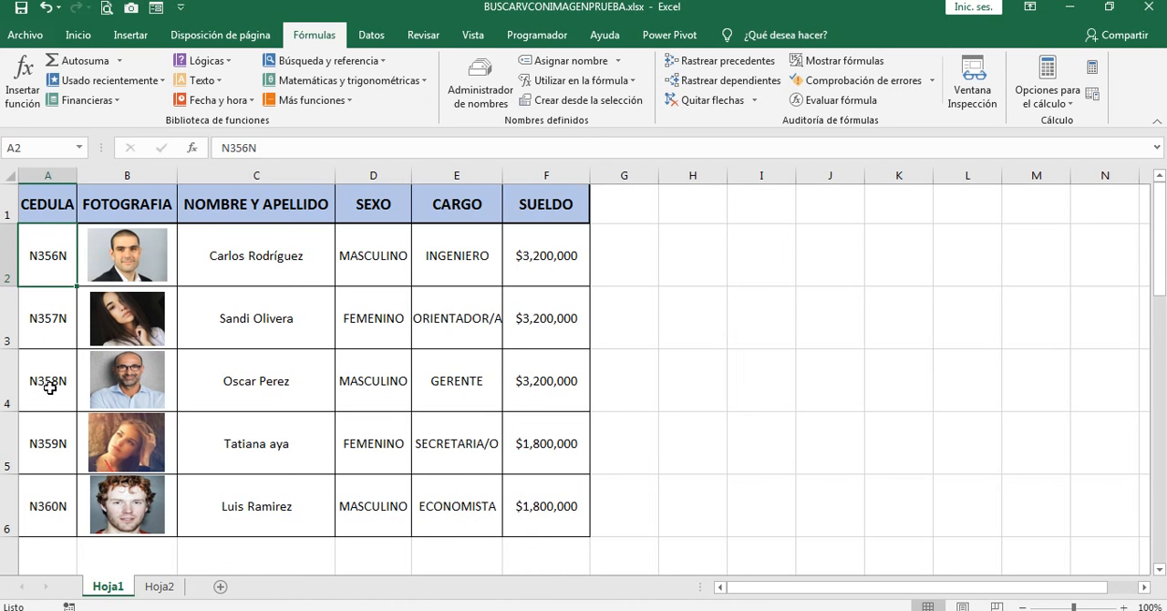
pyautogui.click(160, 586)
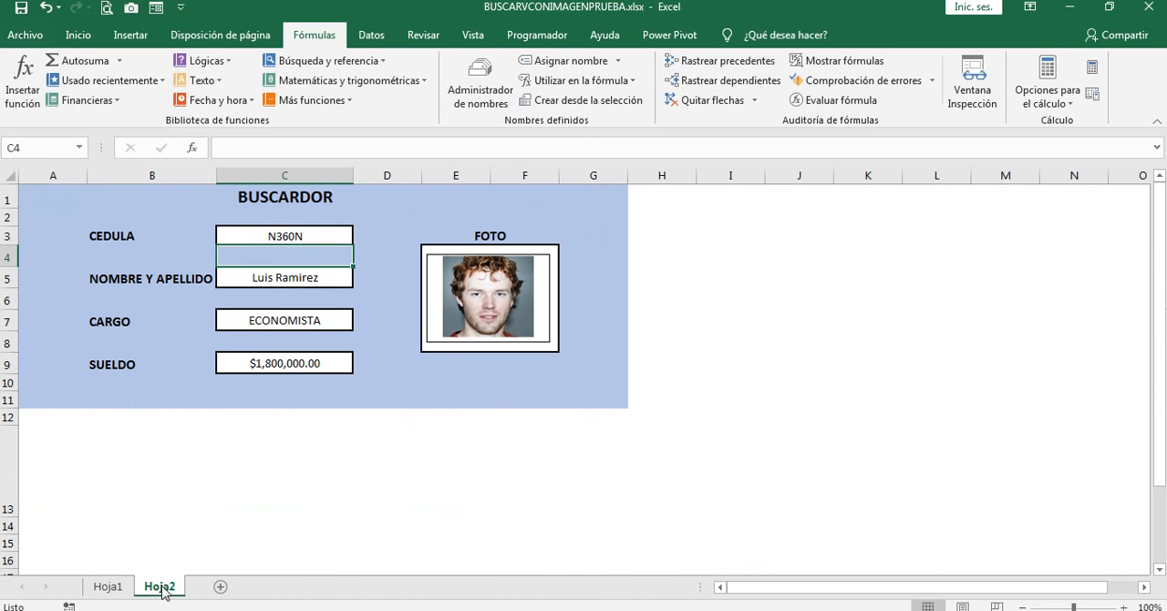